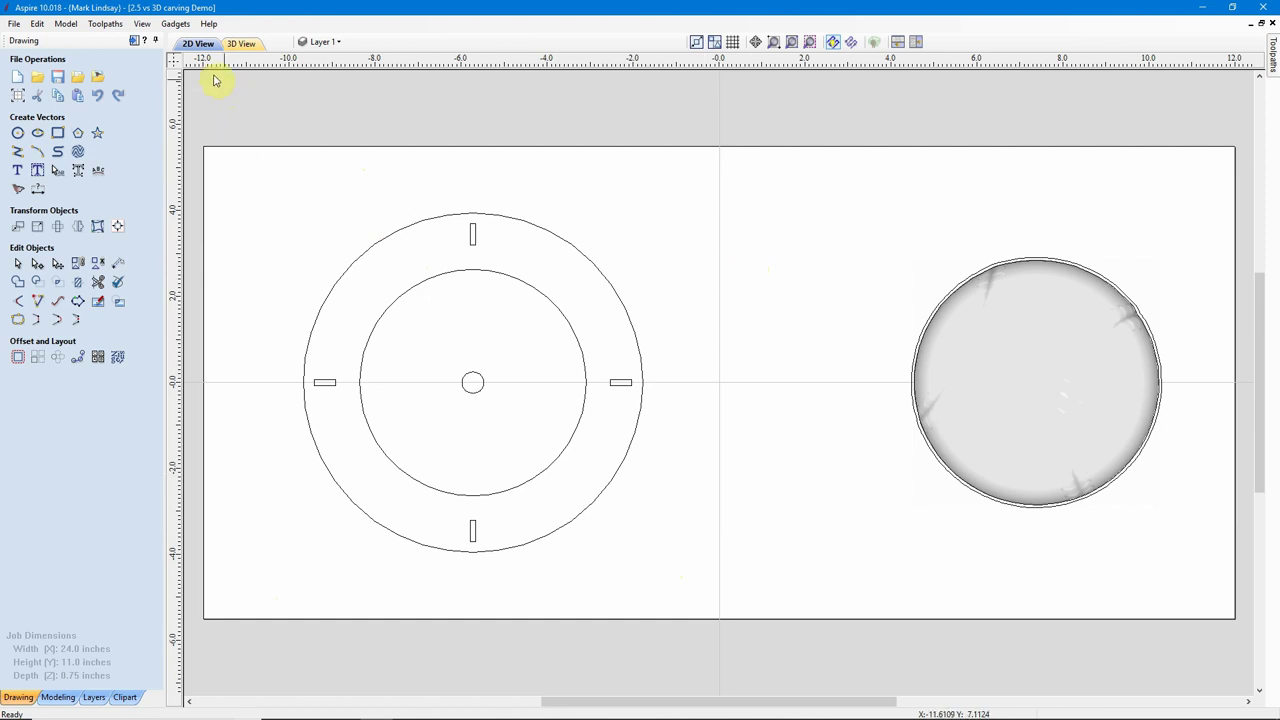
- Preview the job in 3D zoomed to fit, then return to the 2D view
{"action": "left_click", "coordinate": [243, 44]}
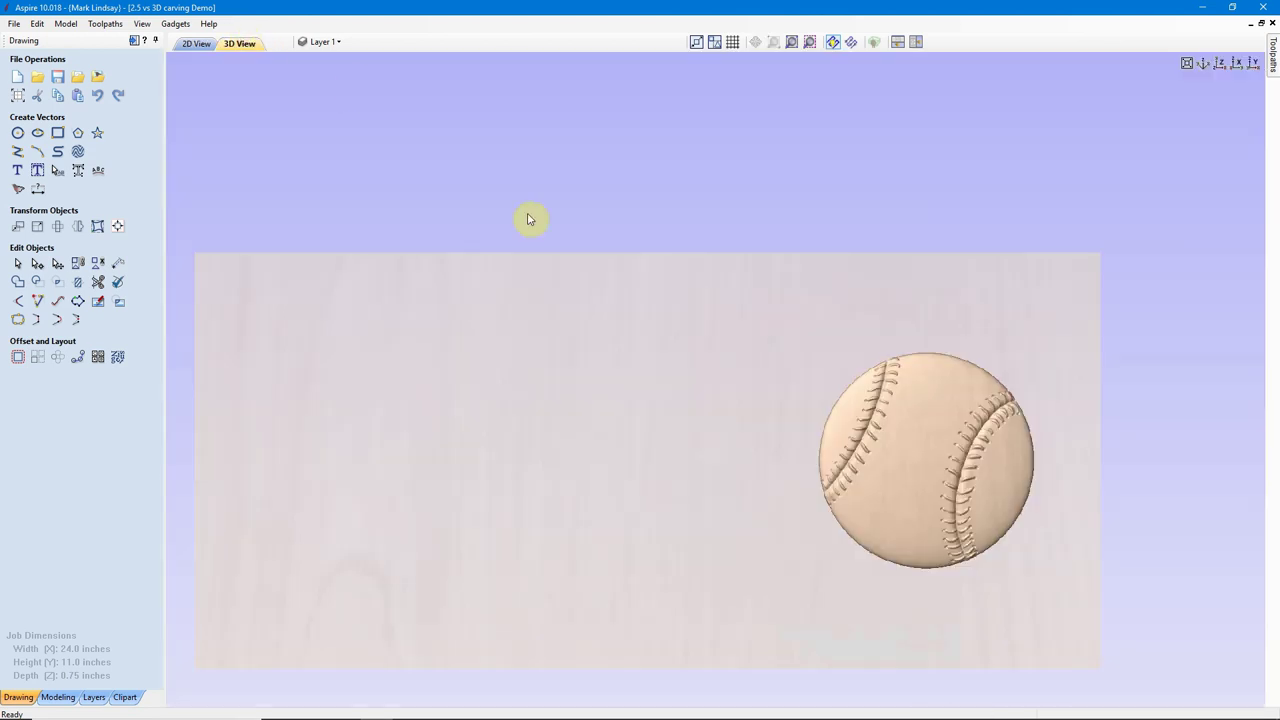
{"action": "left_click", "coordinate": [809, 42]}
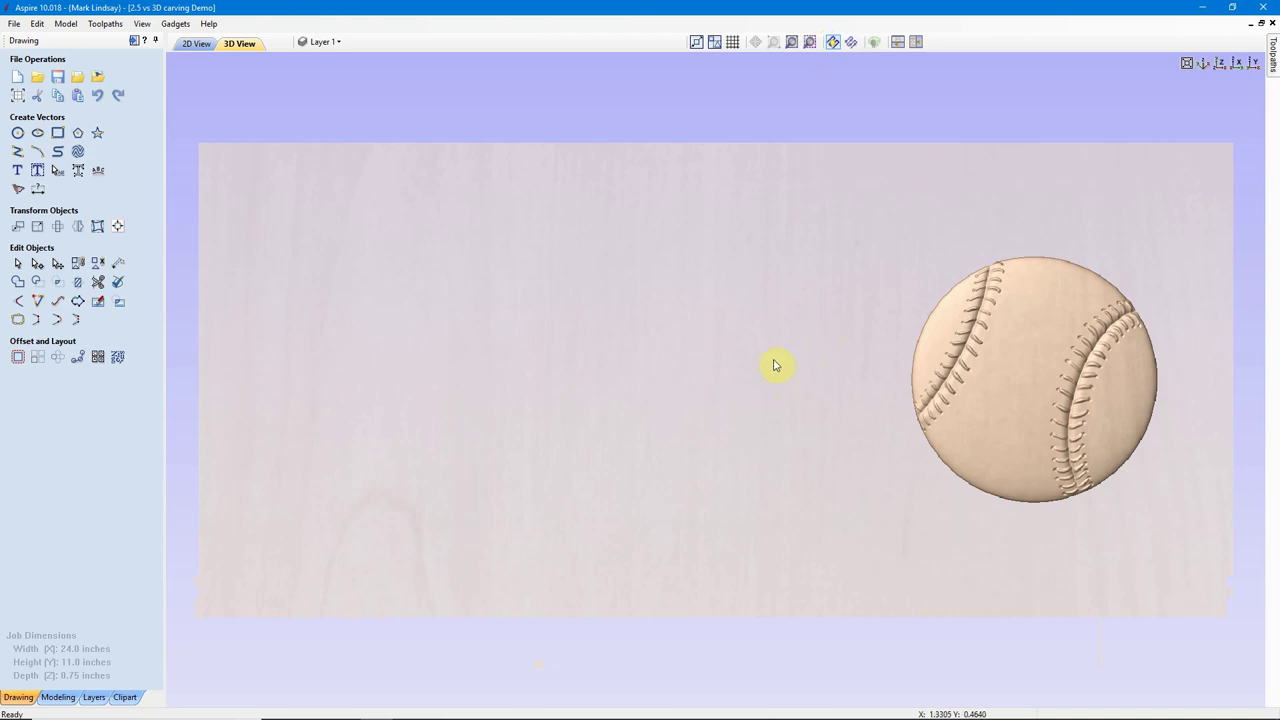
{"action": "left_click", "coordinate": [196, 44]}
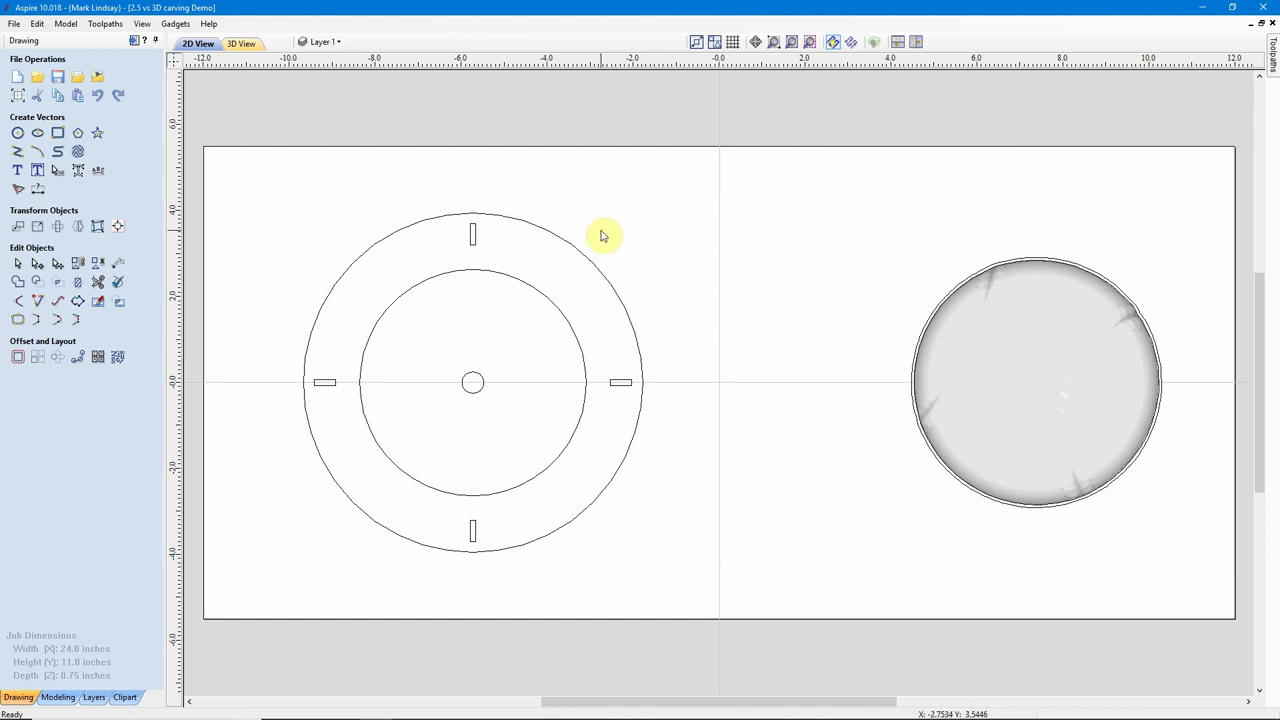
- Try selecting the clock ring's circles, then select the baseball relief component
{"action": "left_click_drag", "start_coordinate": [600, 235], "coordinate": [471, 391]}
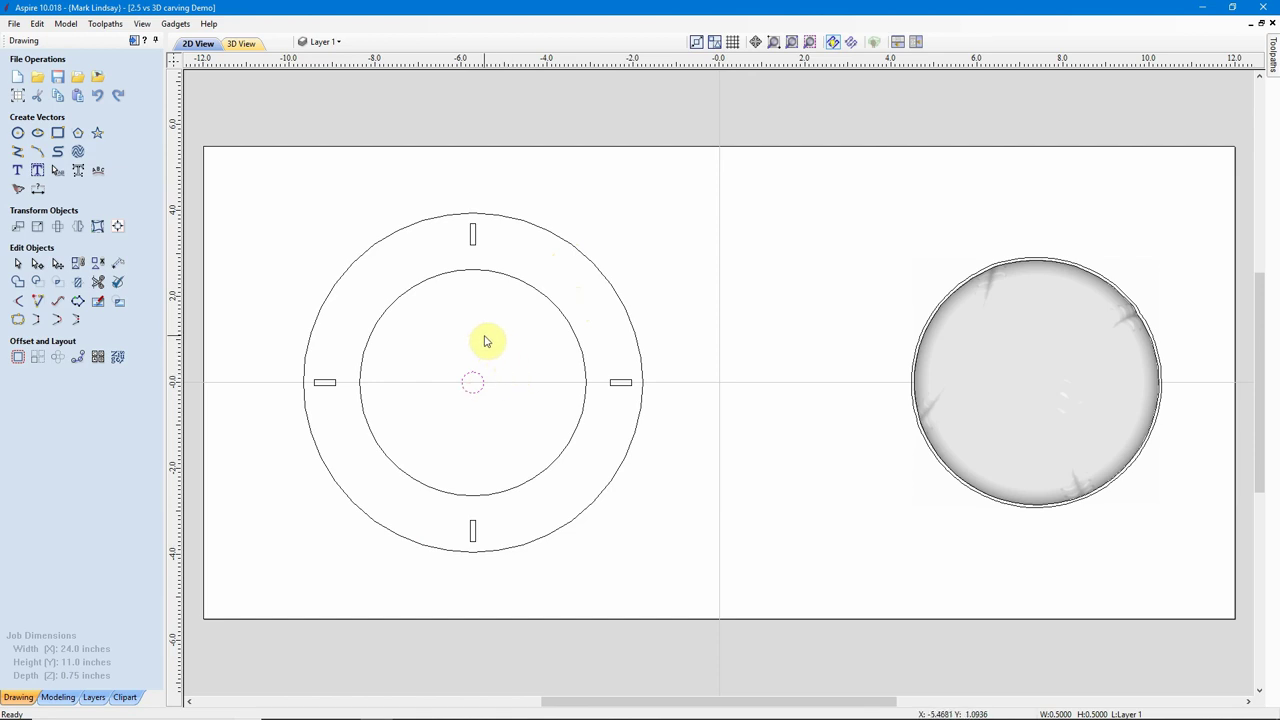
{"action": "left_click", "coordinate": [485, 342]}
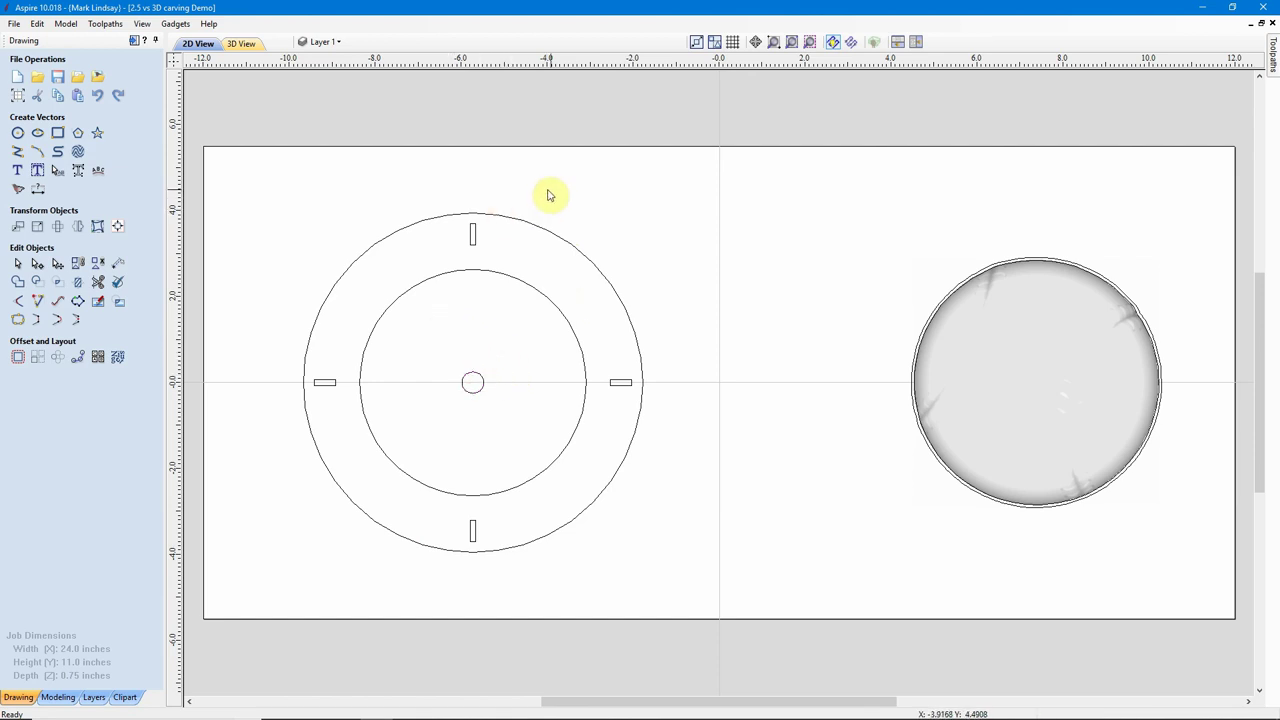
{"action": "left_click", "coordinate": [535, 278]}
{"action": "left_click_drag", "start_coordinate": [546, 277], "coordinate": [495, 336]}
{"action": "left_click", "coordinate": [508, 330]}
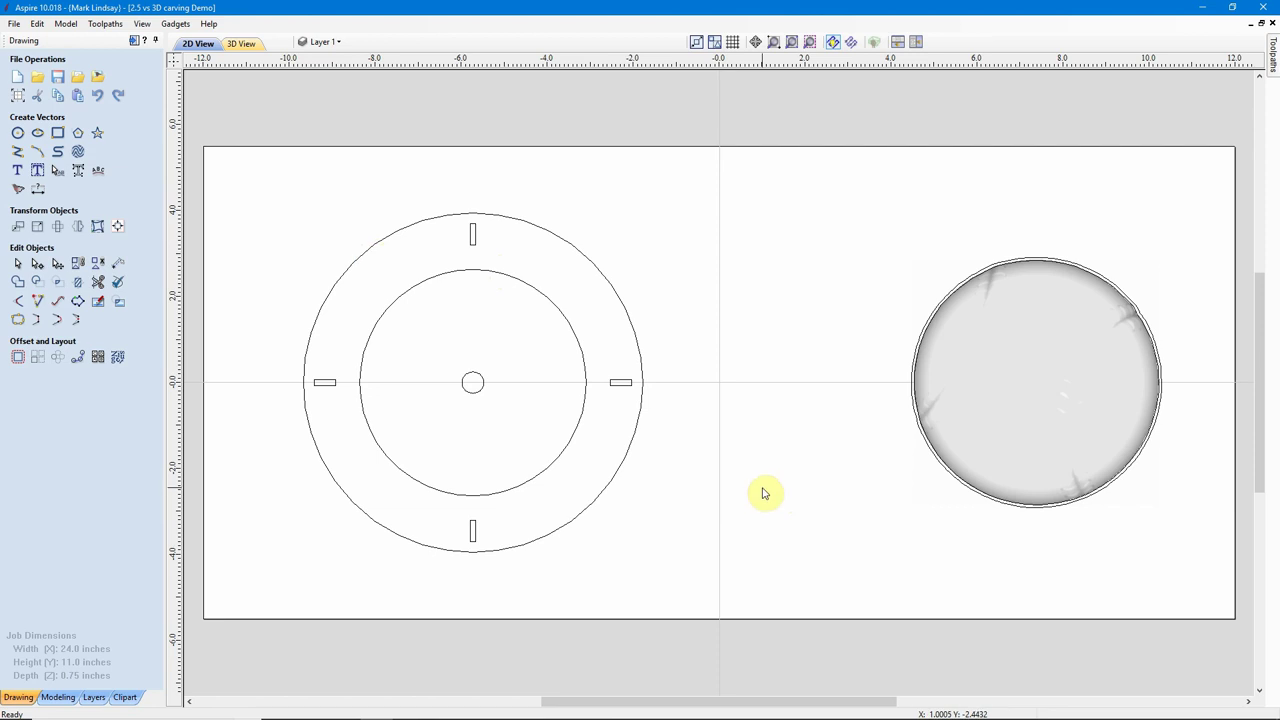
{"action": "left_click", "coordinate": [1047, 388]}
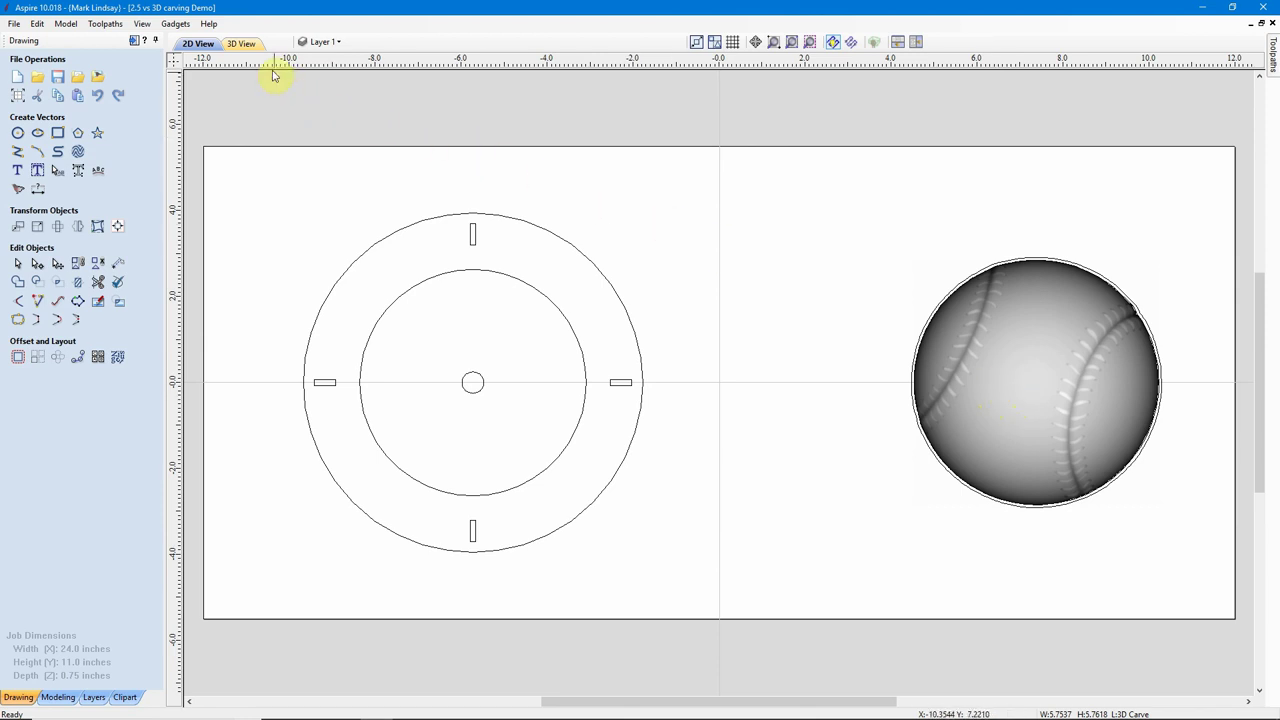
{"action": "left_click", "coordinate": [240, 45]}
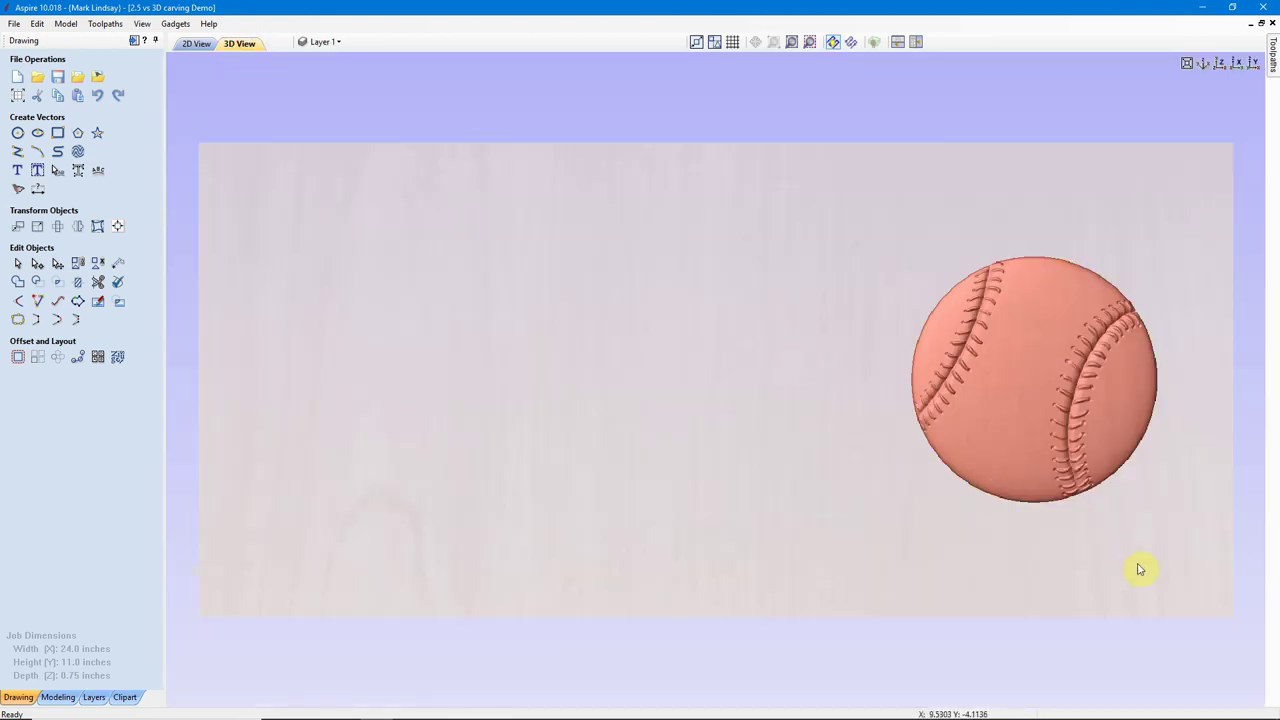
{"action": "left_click_drag", "start_coordinate": [1128, 592], "coordinate": [940, 447]}
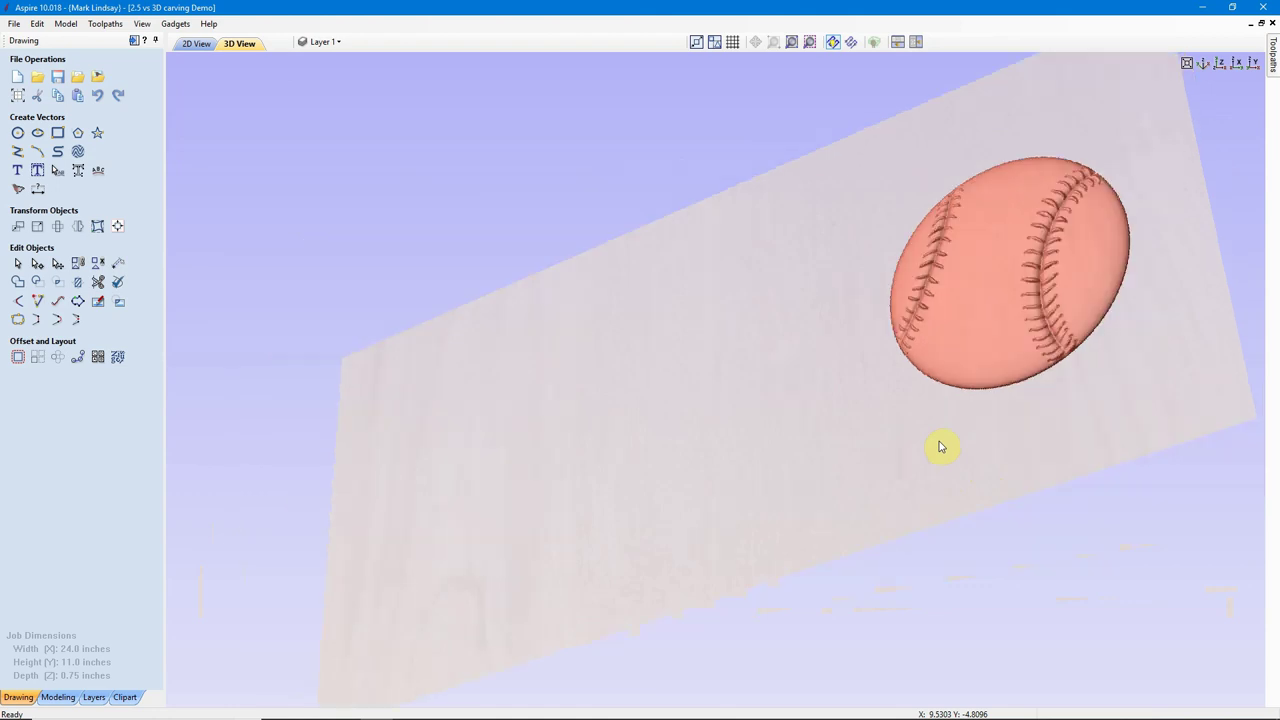
{"action": "left_click", "coordinate": [1238, 66]}
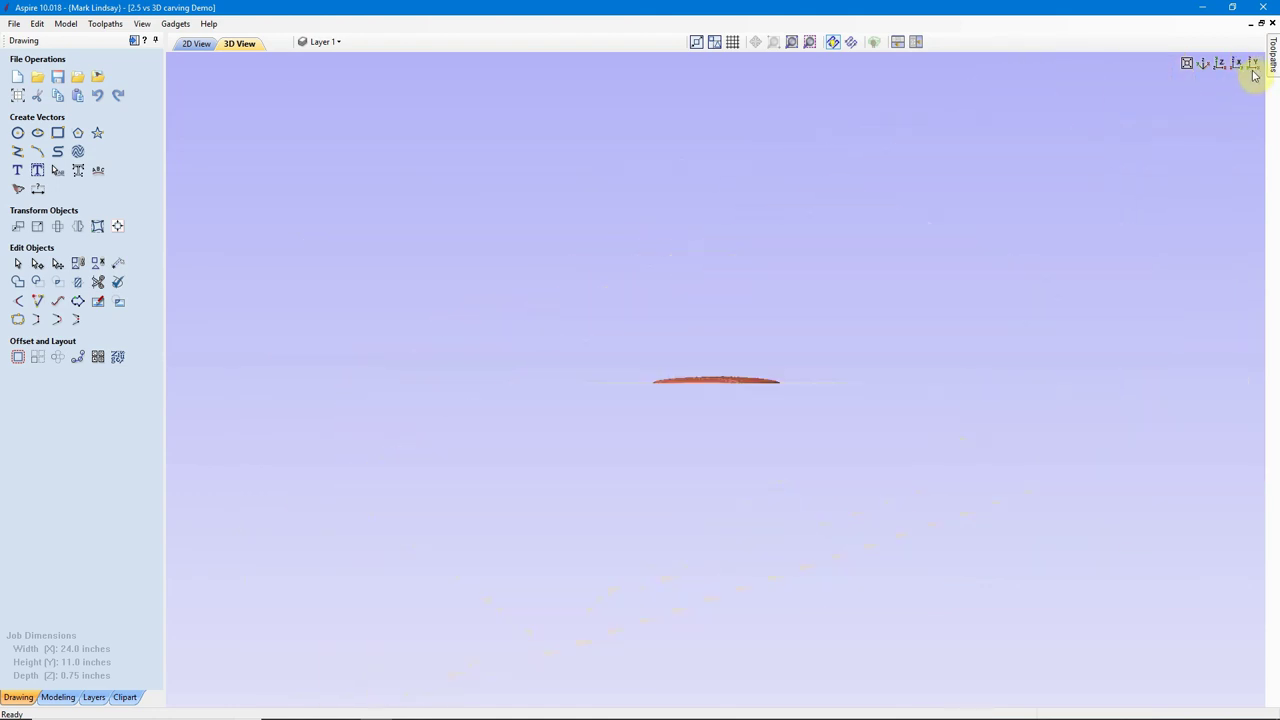
{"action": "left_click", "coordinate": [1253, 63]}
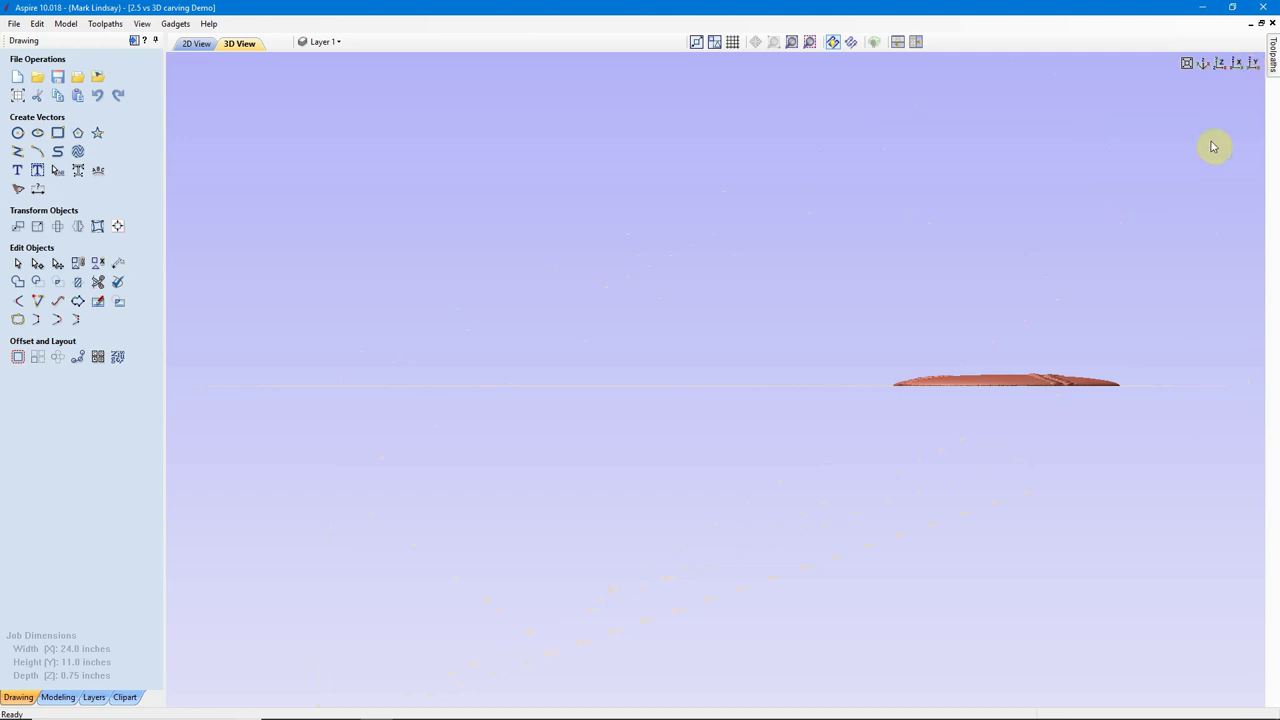
{"action": "scroll", "coordinate": [1090, 382], "scroll_direction": "up", "scroll_amount": 2}
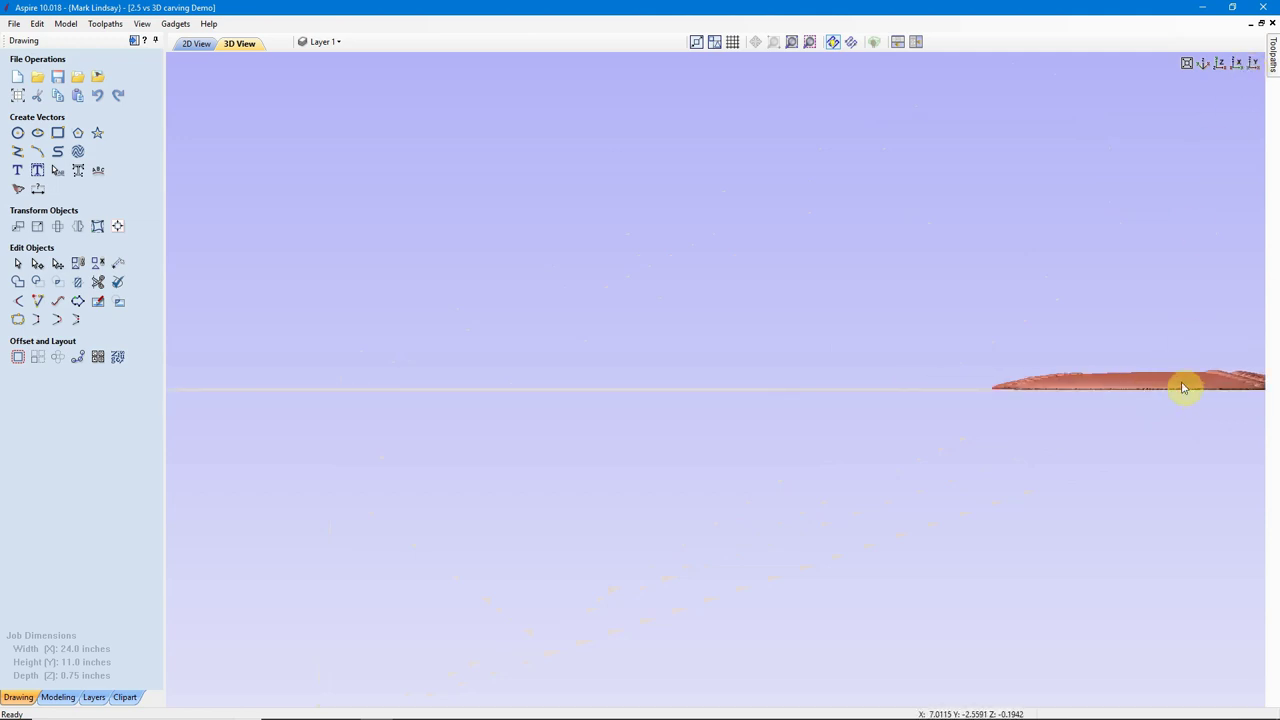
{"action": "middle_click_drag", "start_coordinate": [1143, 386], "coordinate": [800, 397]}
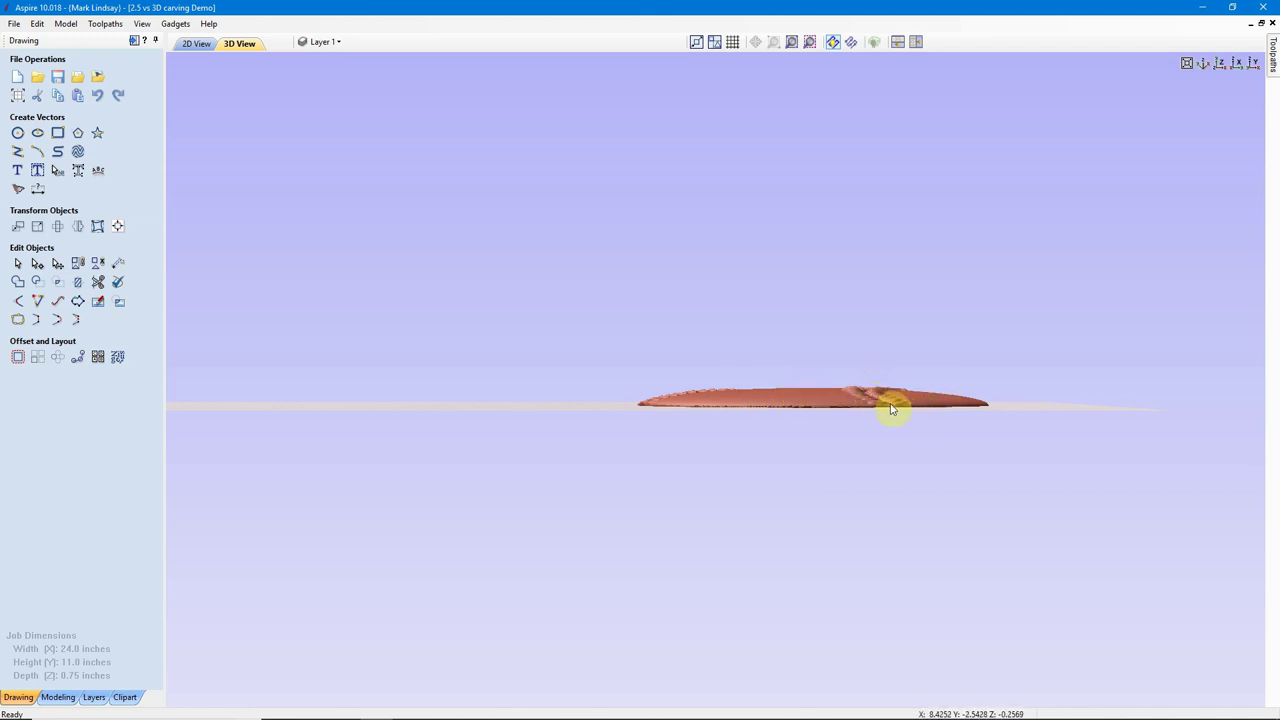
{"action": "left_click", "coordinate": [1219, 64]}
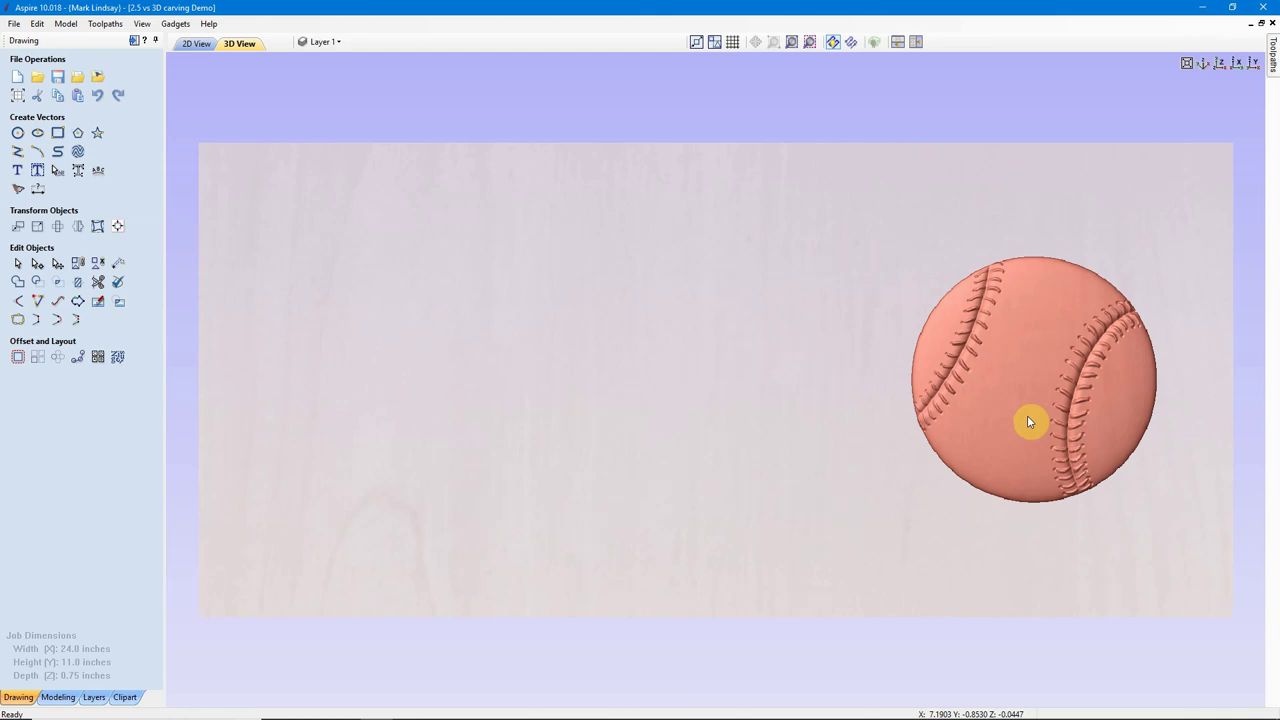
{"action": "left_click", "coordinate": [197, 44]}
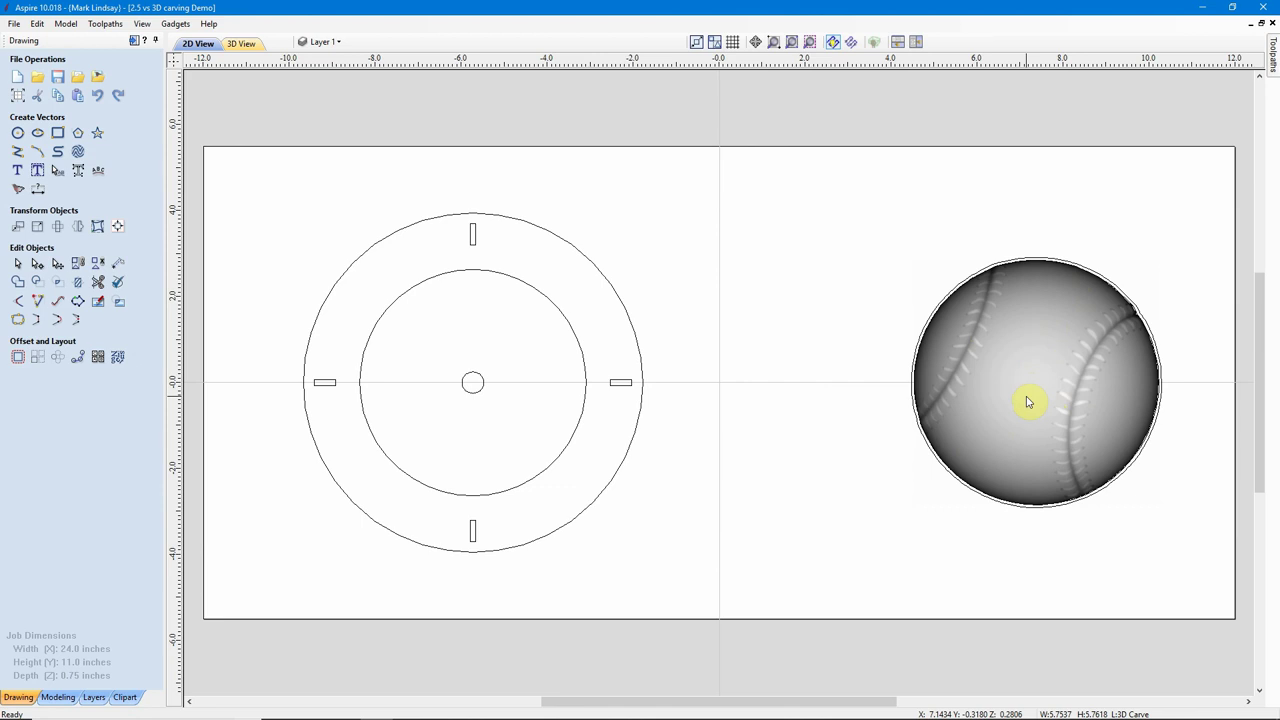
{"action": "scroll", "coordinate": [994, 317], "scroll_direction": "up", "scroll_amount": 4}
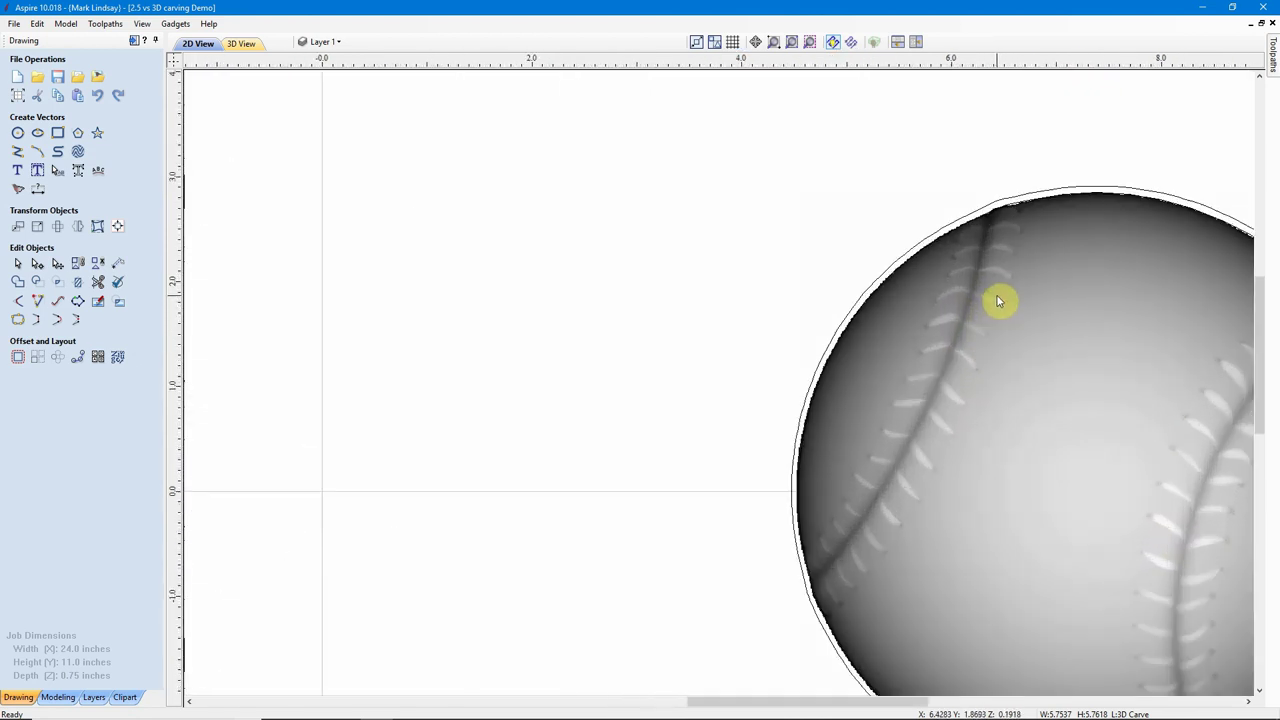
{"action": "left_click", "coordinate": [1013, 205]}
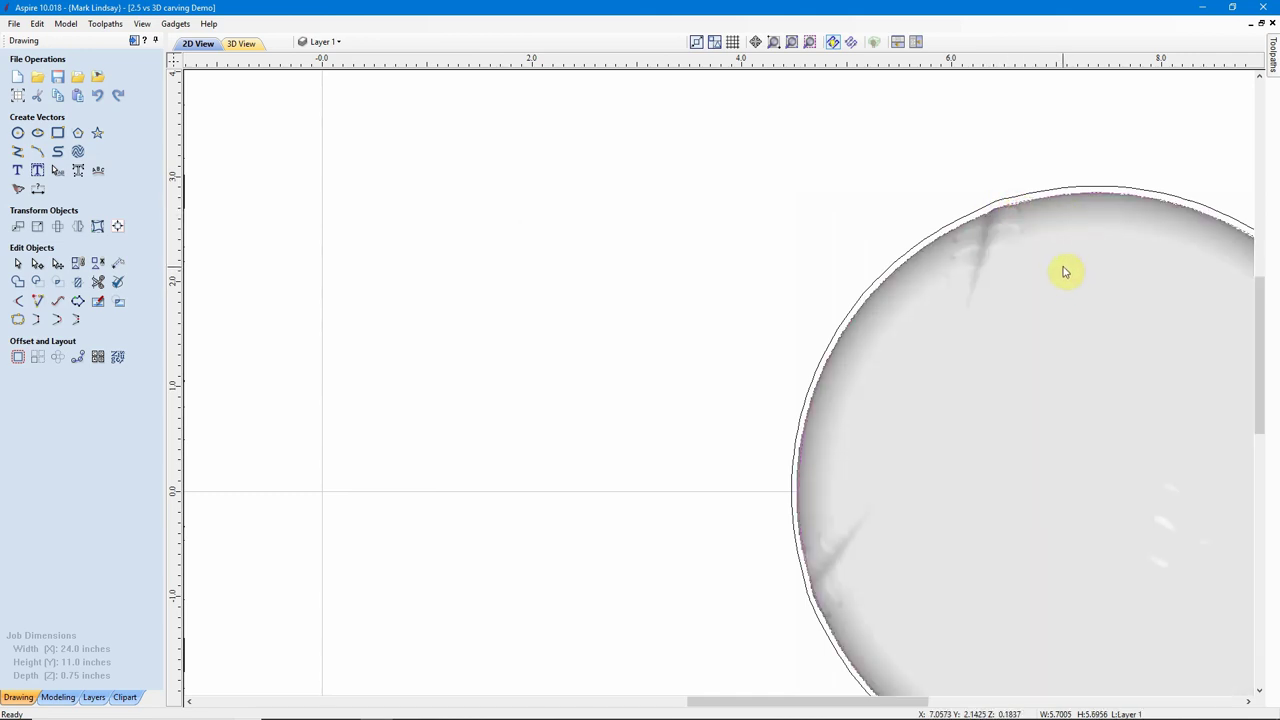
{"action": "left_click", "coordinate": [1019, 201]}
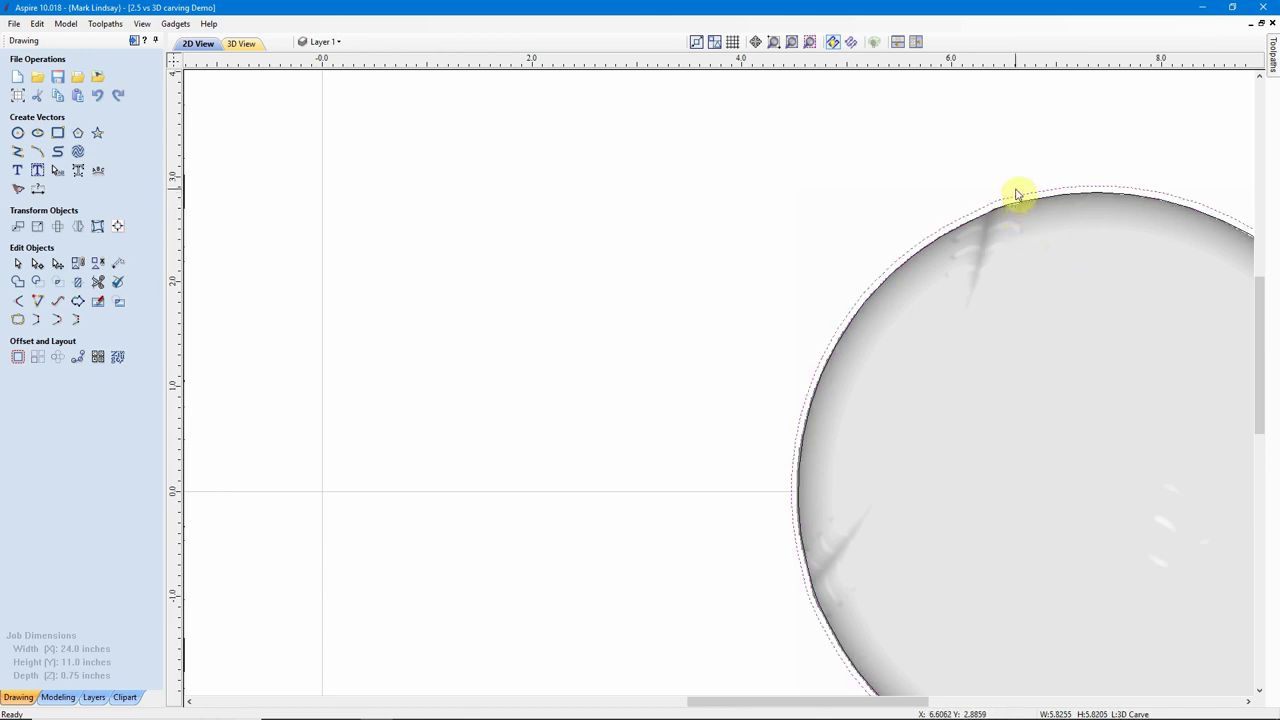
{"action": "scroll", "coordinate": [845, 258], "scroll_direction": "down", "scroll_amount": 4}
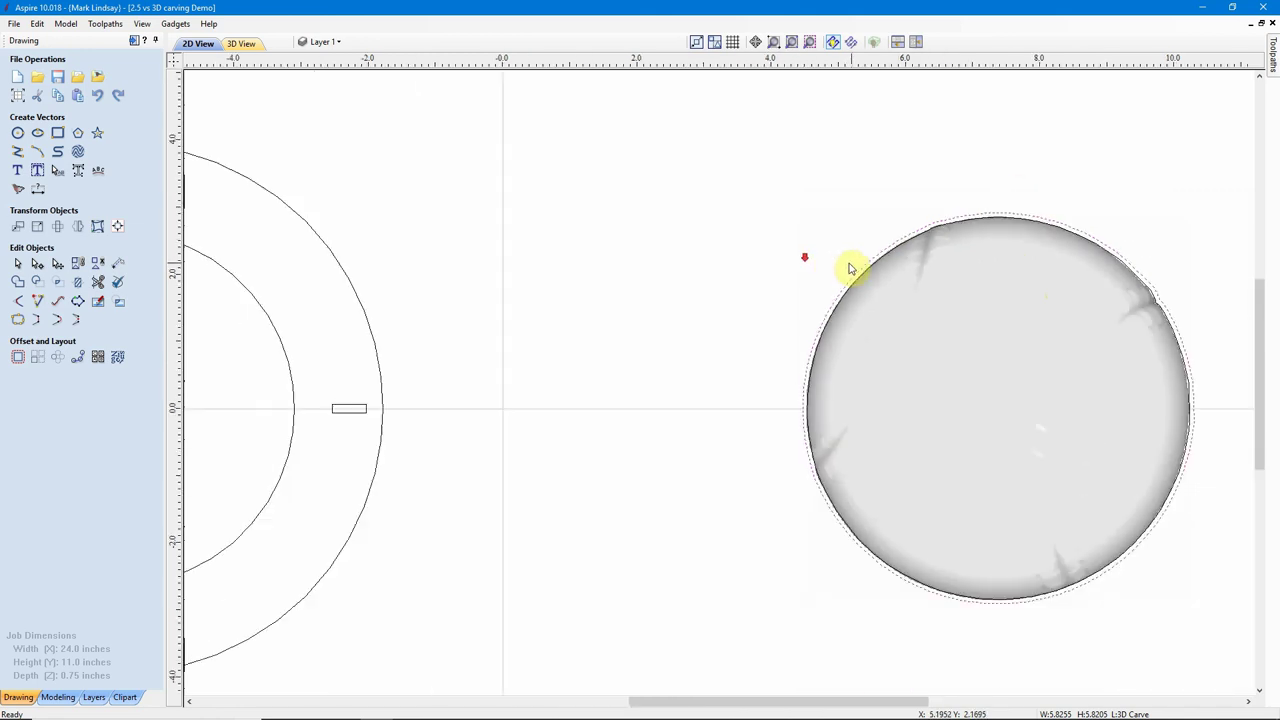
{"action": "left_click", "coordinate": [810, 42]}
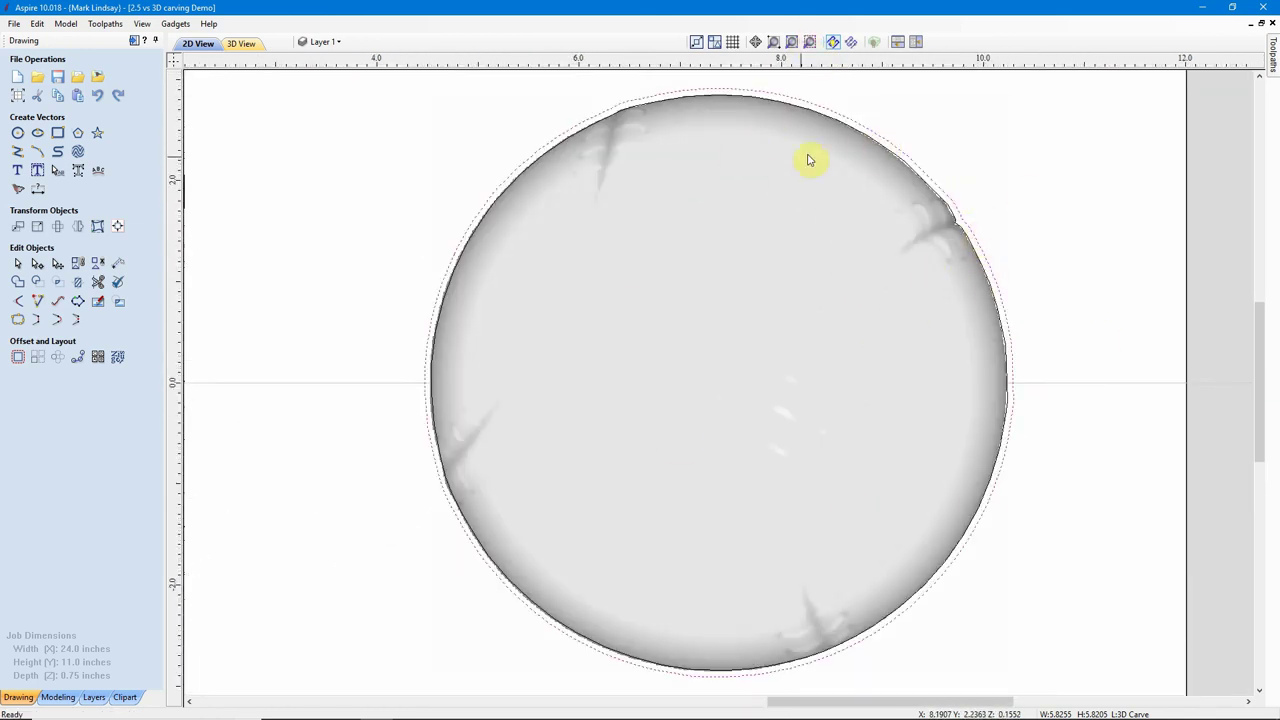
{"action": "left_click", "coordinate": [1060, 205]}
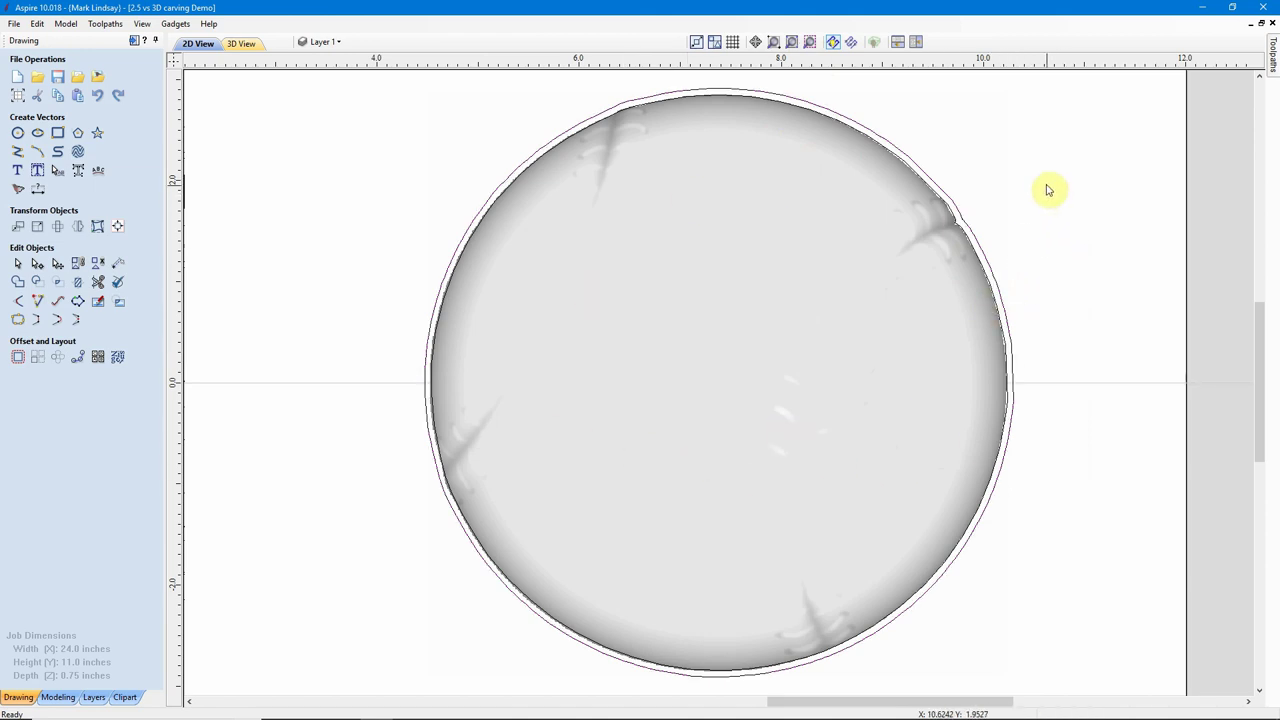
{"action": "left_click", "coordinate": [810, 43]}
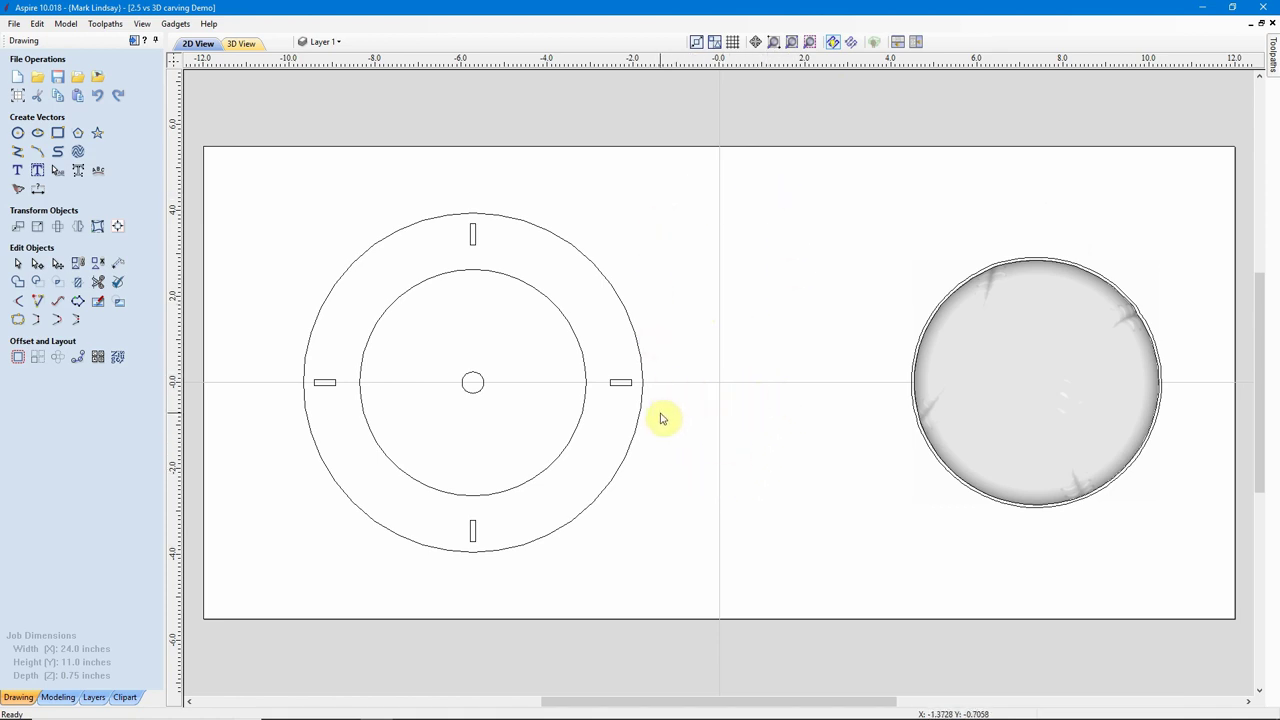
{"action": "left_click", "coordinate": [622, 370]}
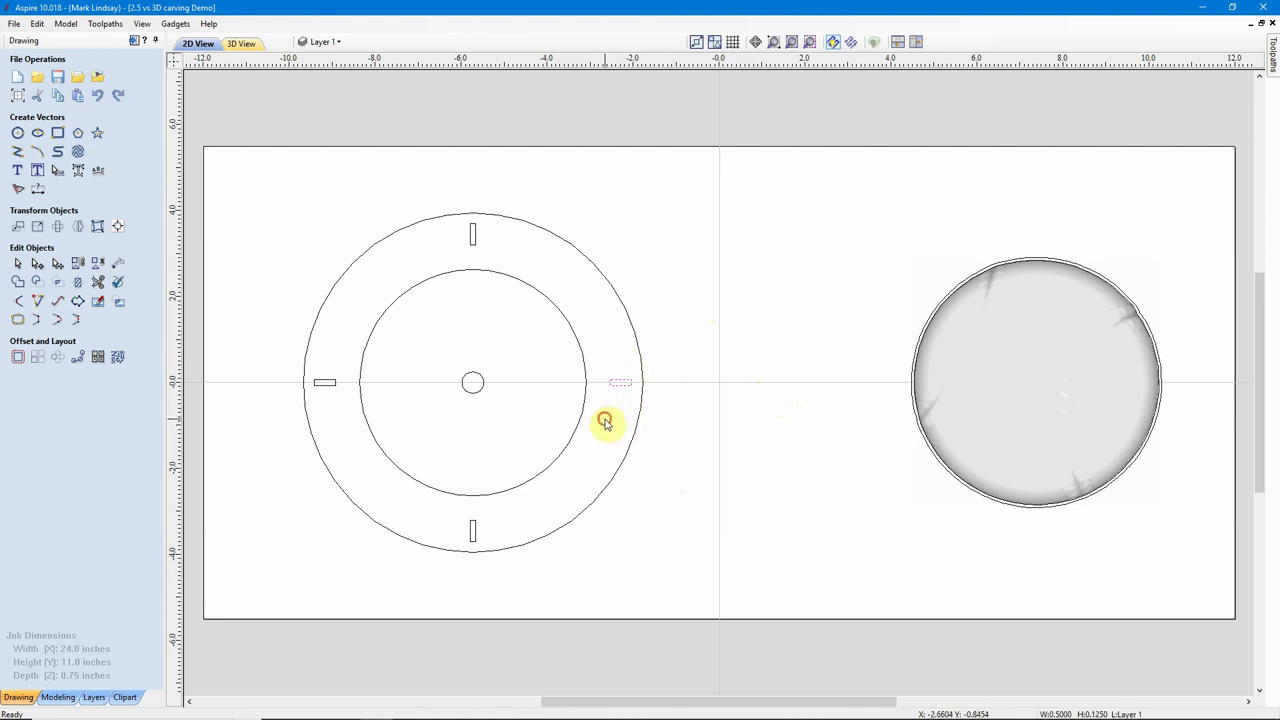
{"action": "left_click", "coordinate": [604, 422]}
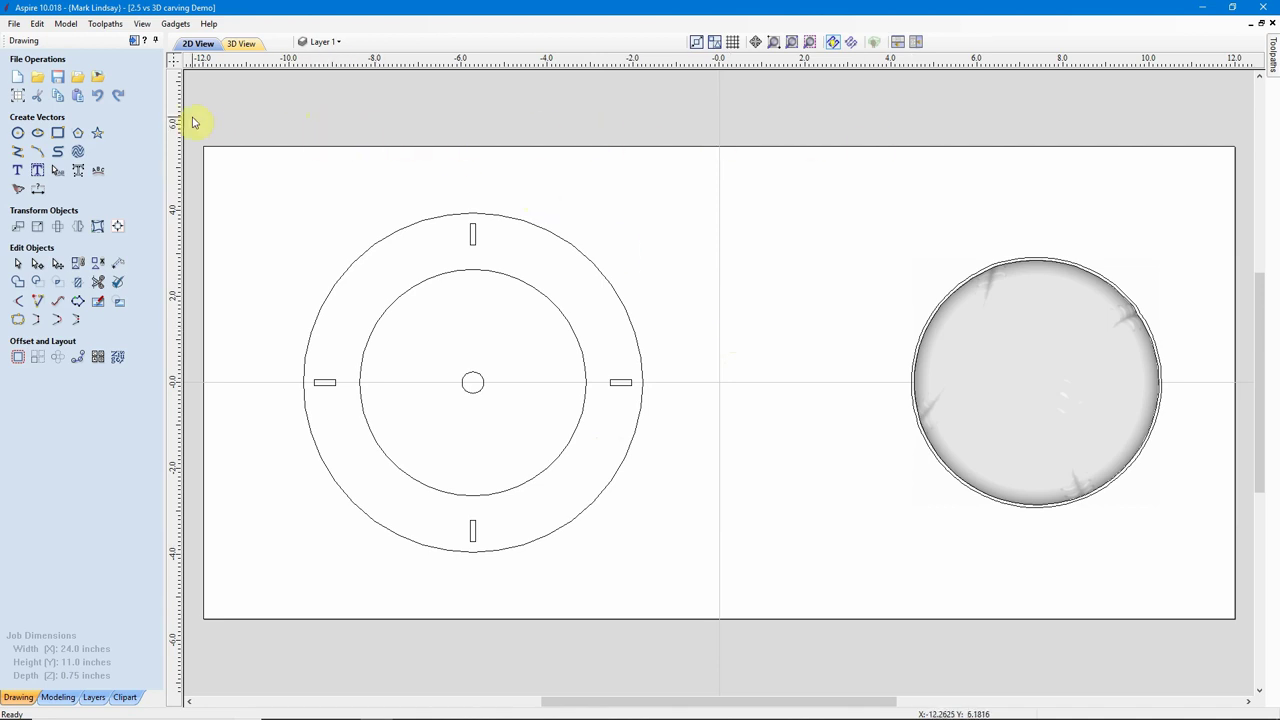
- List the six toolpaths and show Center Hole, zoomed in on the centre hole
{"action": "left_click", "coordinate": [135, 40]}
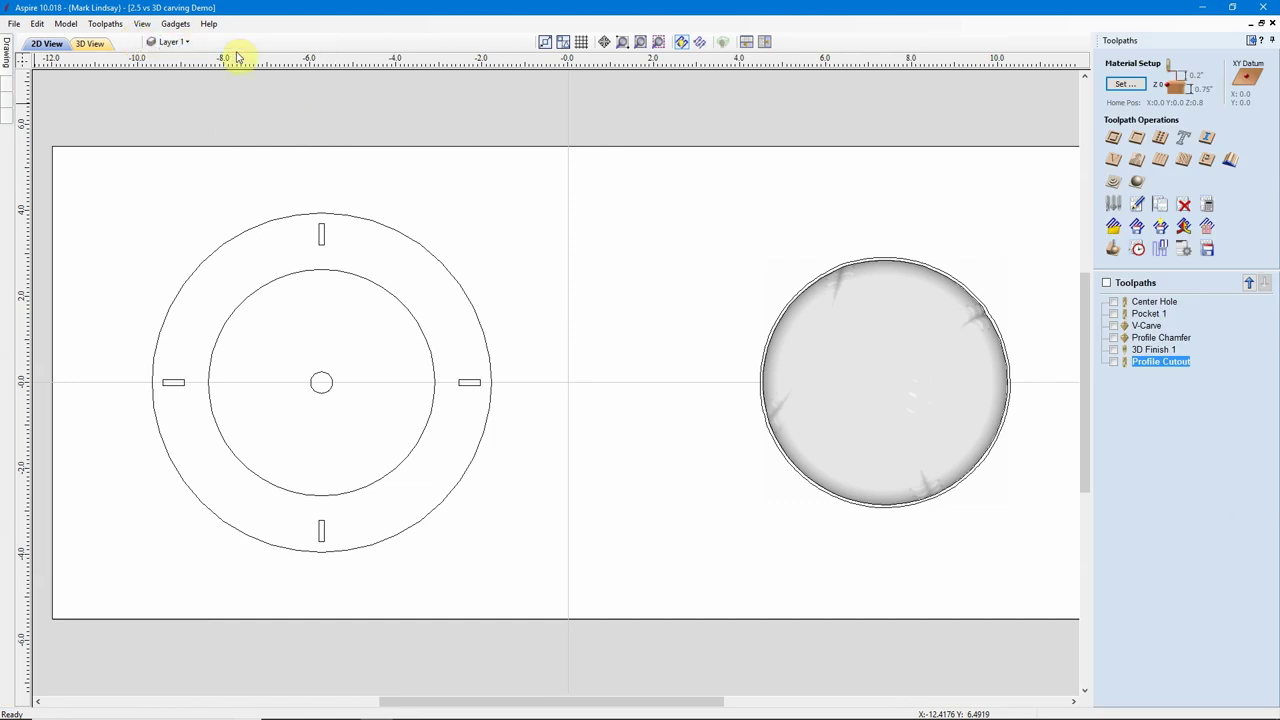
{"action": "left_click", "coordinate": [655, 42]}
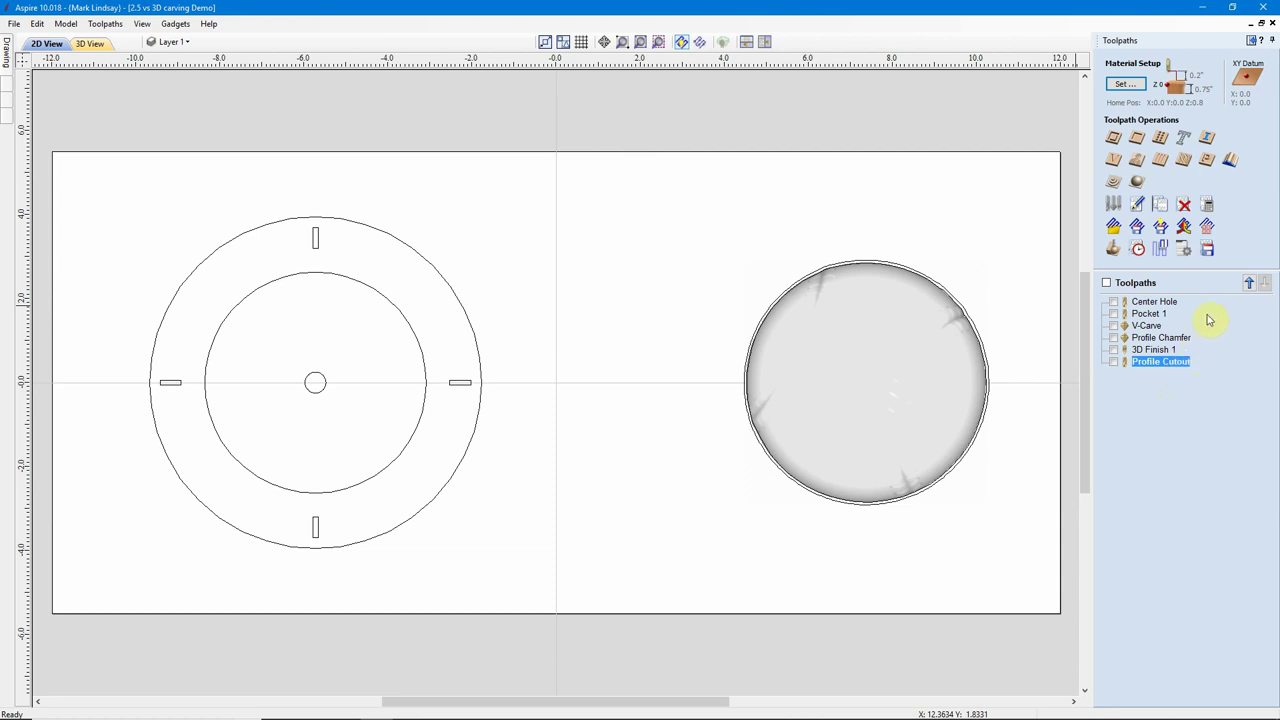
{"action": "left_click", "coordinate": [1114, 303]}
{"action": "left_click", "coordinate": [1158, 302]}
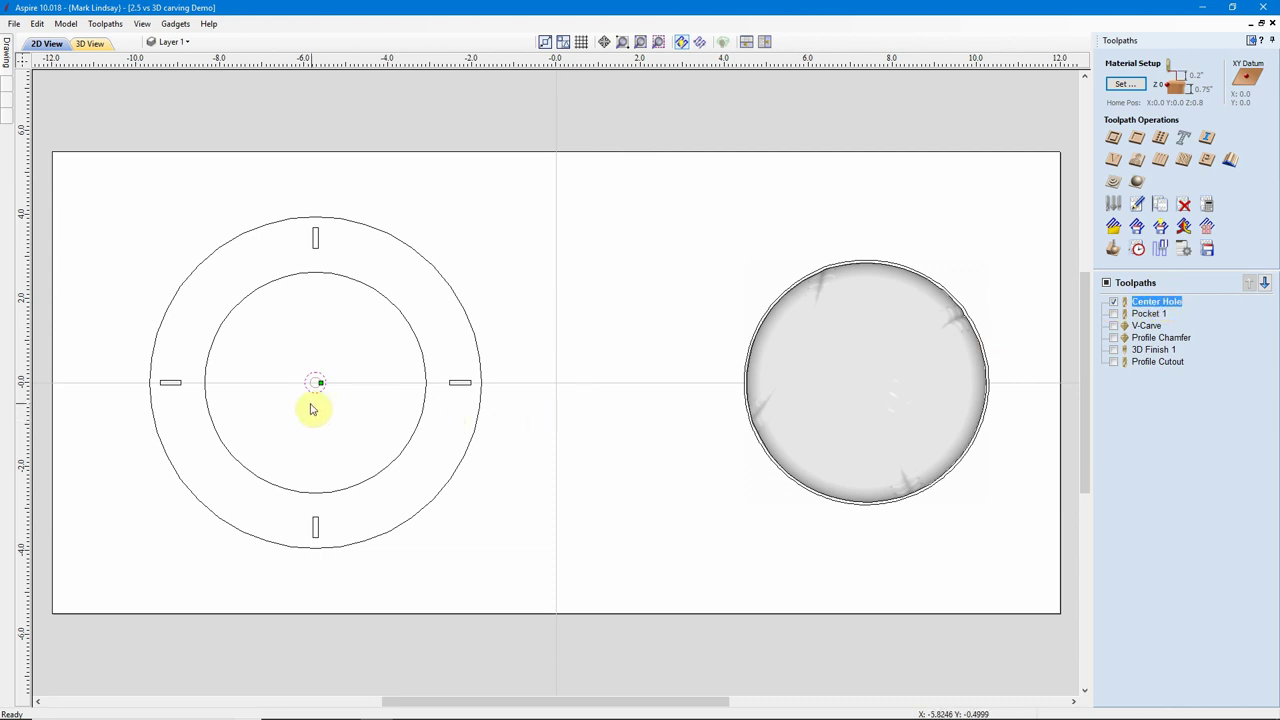
{"action": "scroll", "coordinate": [314, 406], "scroll_direction": "up", "scroll_amount": 3}
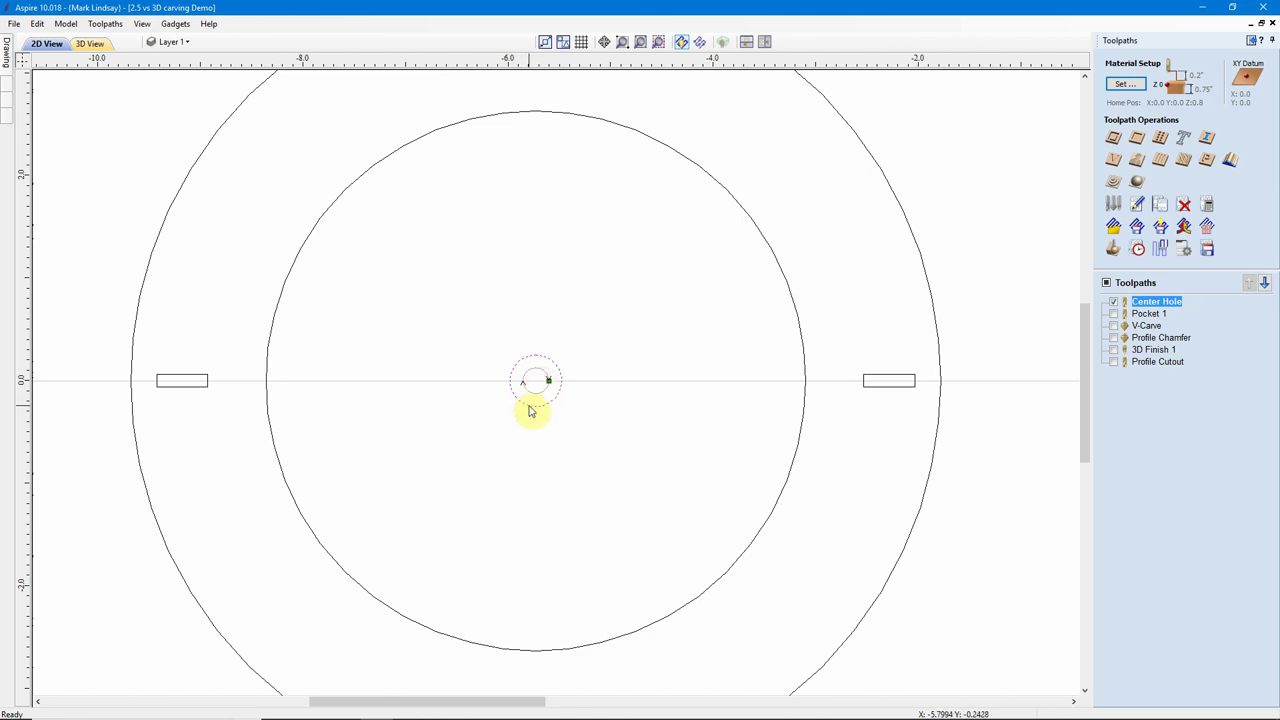
- Review the Center Hole settings (0.755 in deep, 0.25 in end mill) and close them unchanged
{"action": "double_click", "coordinate": [1158, 302]}
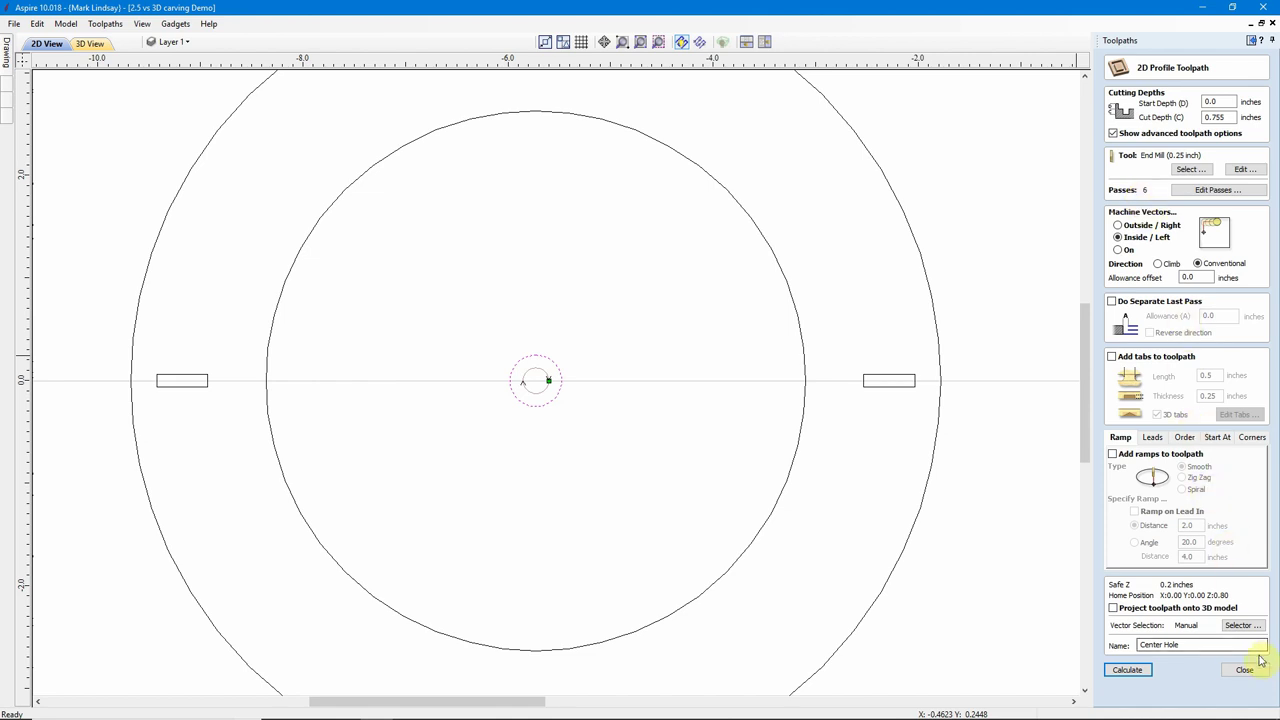
{"action": "left_click", "coordinate": [1226, 667]}
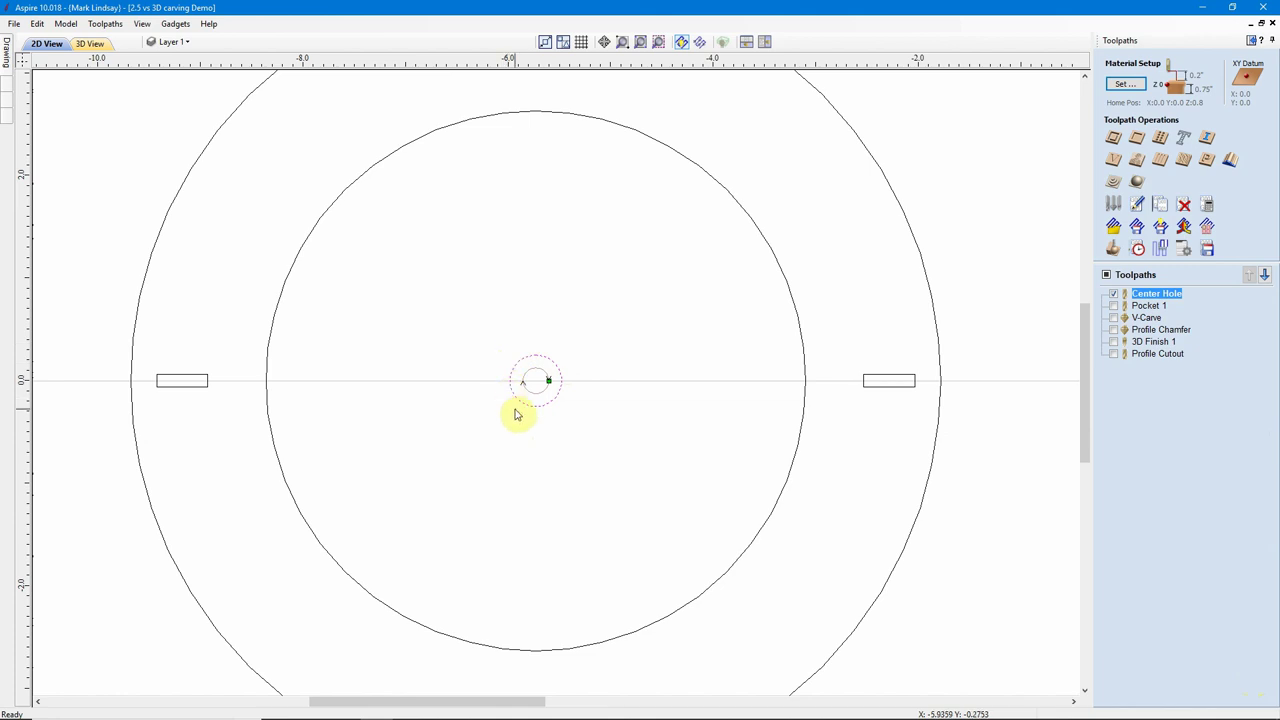
{"action": "scroll", "coordinate": [517, 415], "scroll_direction": "down", "scroll_amount": 5}
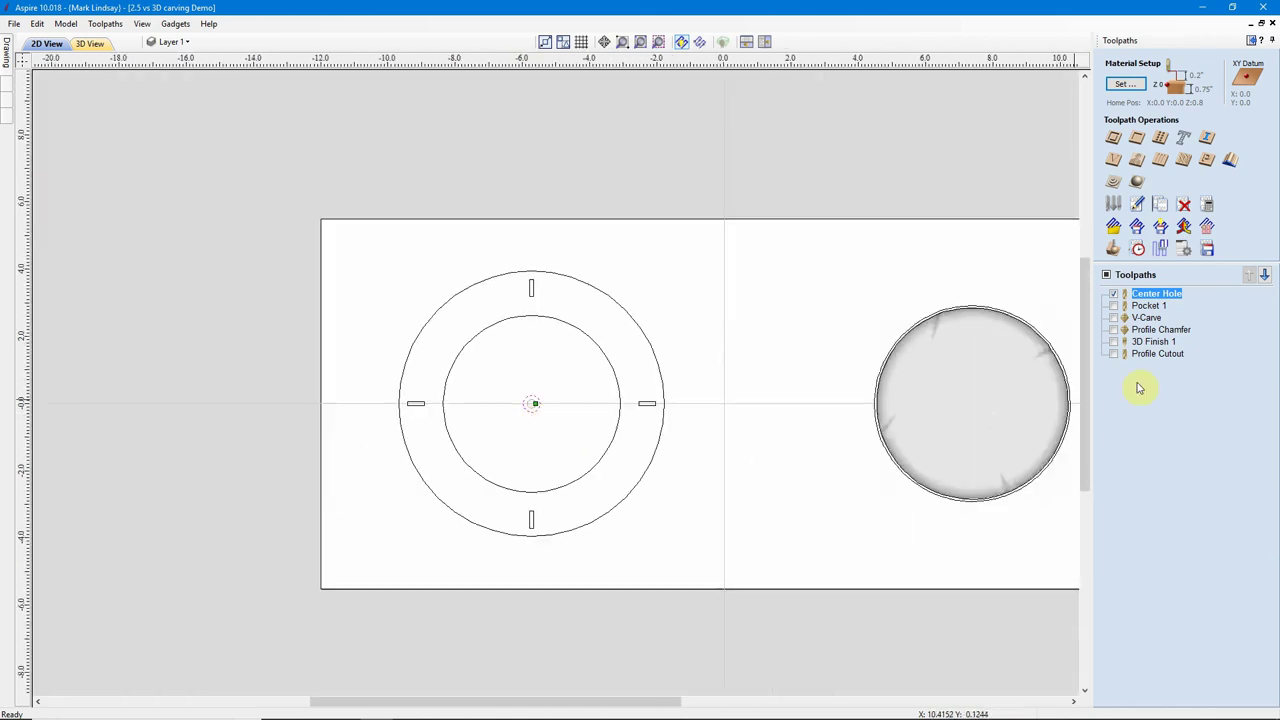
- Simulate the Center Hole toolpath and inspect the drilled hole up close
{"action": "left_click", "coordinate": [1110, 252]}
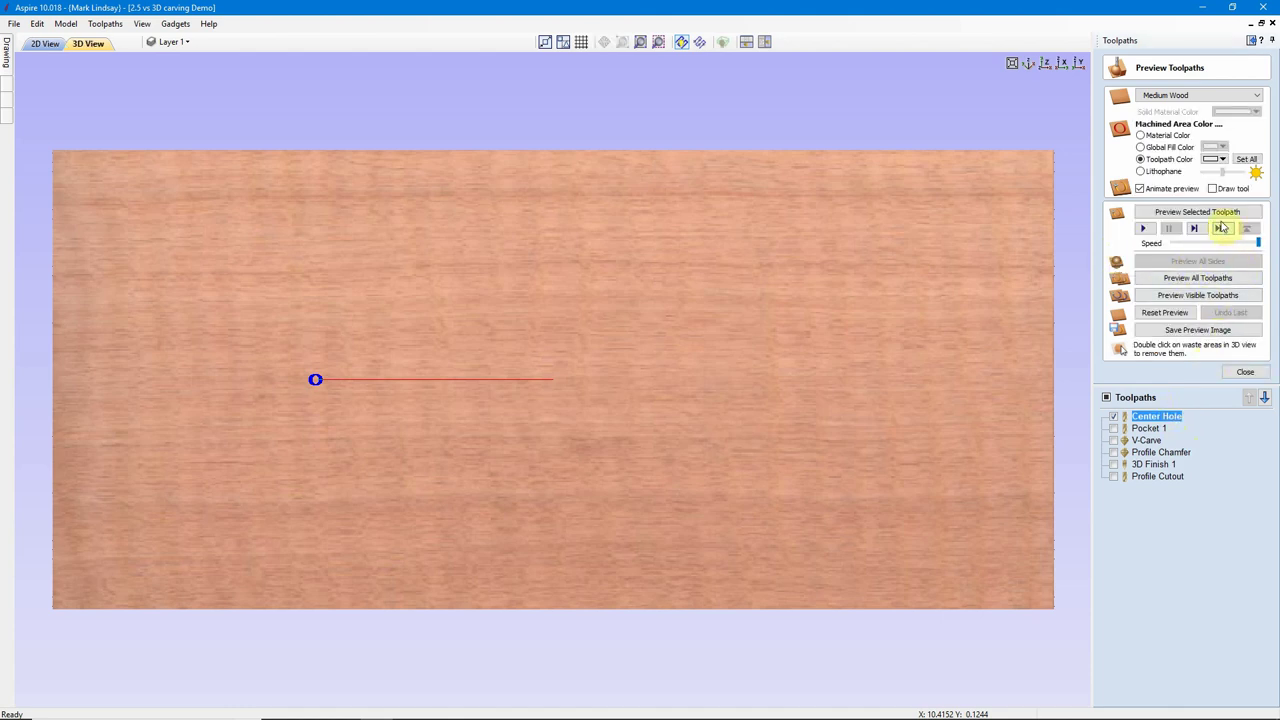
{"action": "left_click", "coordinate": [1202, 213]}
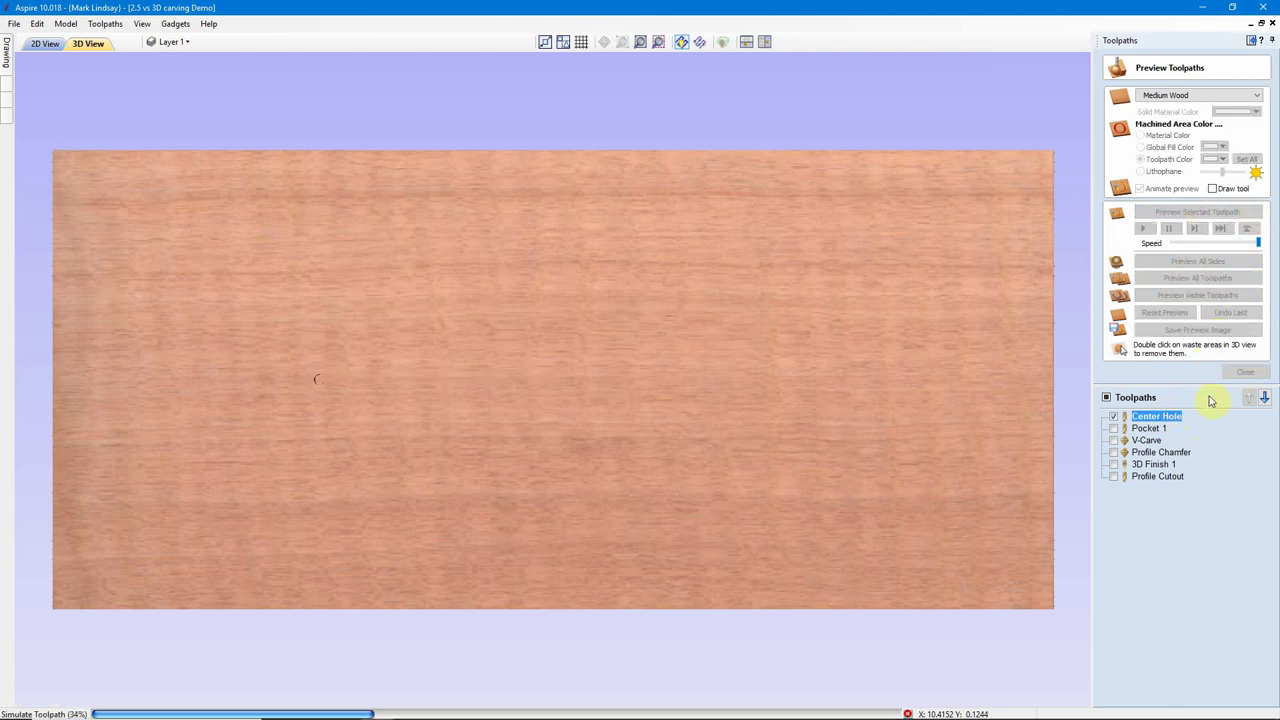
{"action": "scroll", "coordinate": [290, 390], "scroll_direction": "up", "scroll_amount": 2}
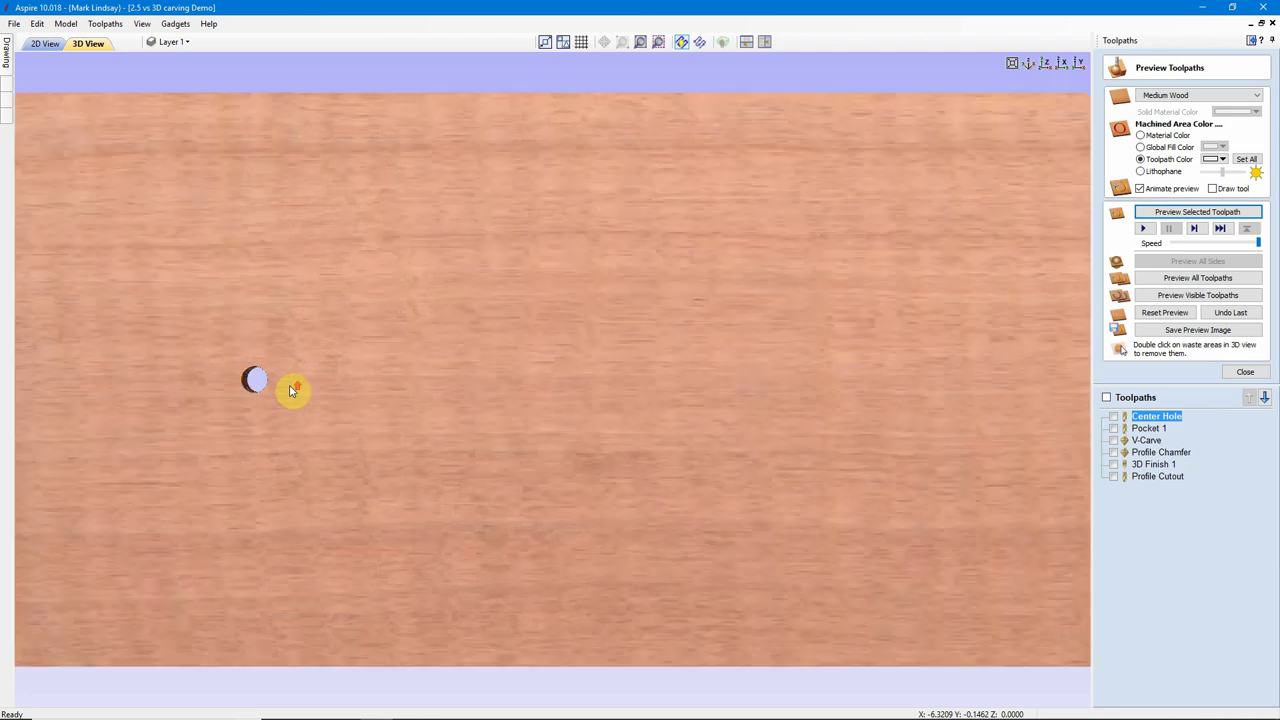
{"action": "scroll", "coordinate": [414, 357], "scroll_direction": "up", "scroll_amount": 2}
{"action": "middle_click_drag", "start_coordinate": [414, 357], "coordinate": [670, 354]}
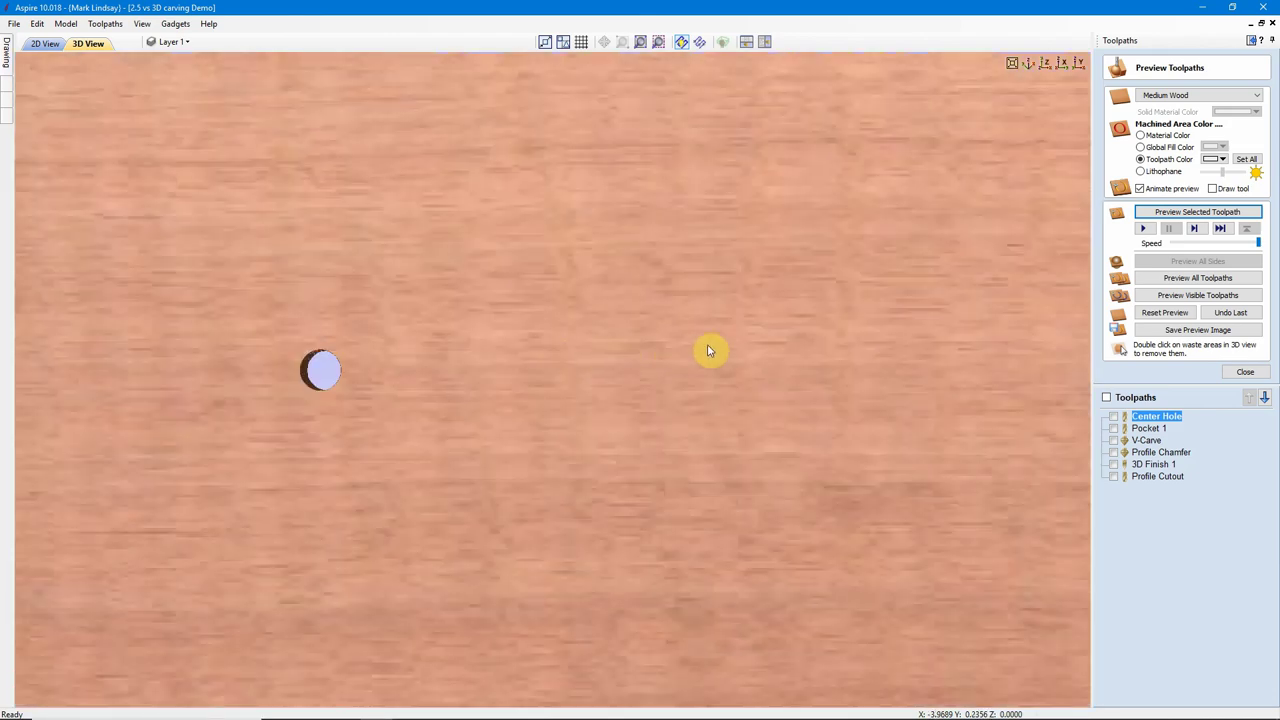
{"action": "middle_click_drag", "start_coordinate": [306, 405], "coordinate": [549, 397]}
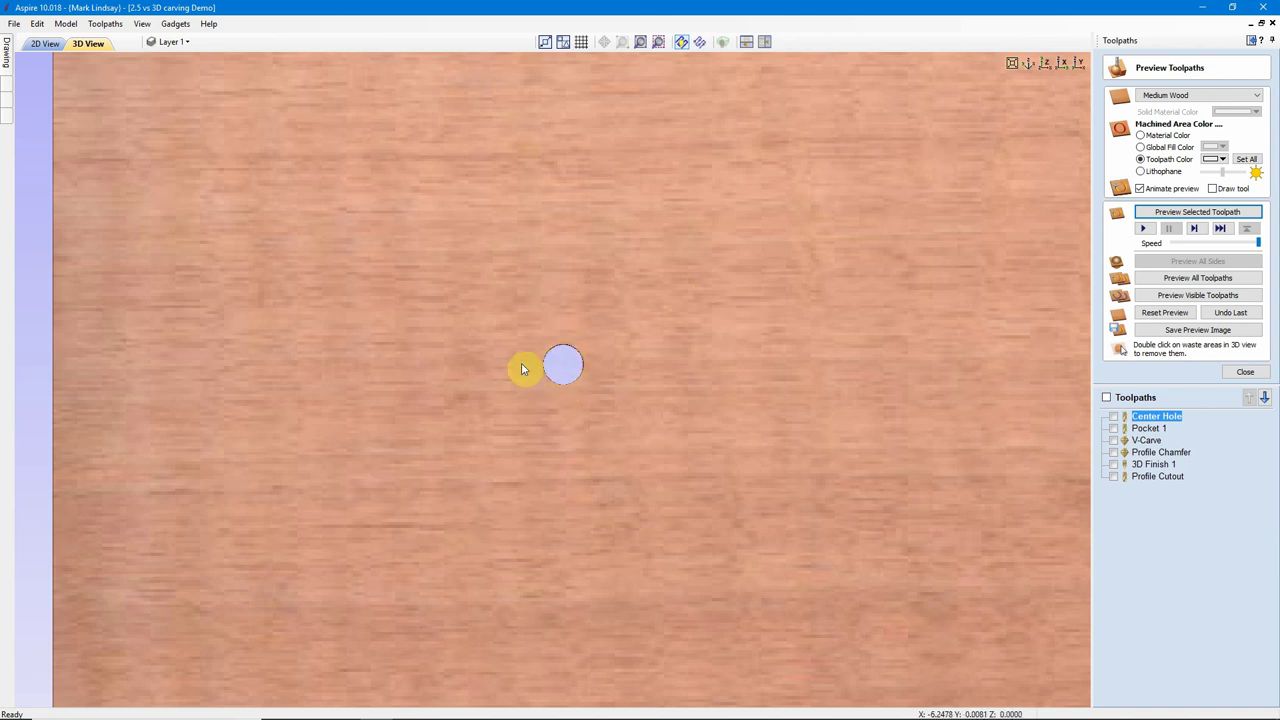
{"action": "scroll", "coordinate": [515, 368], "scroll_direction": "down", "scroll_amount": 3}
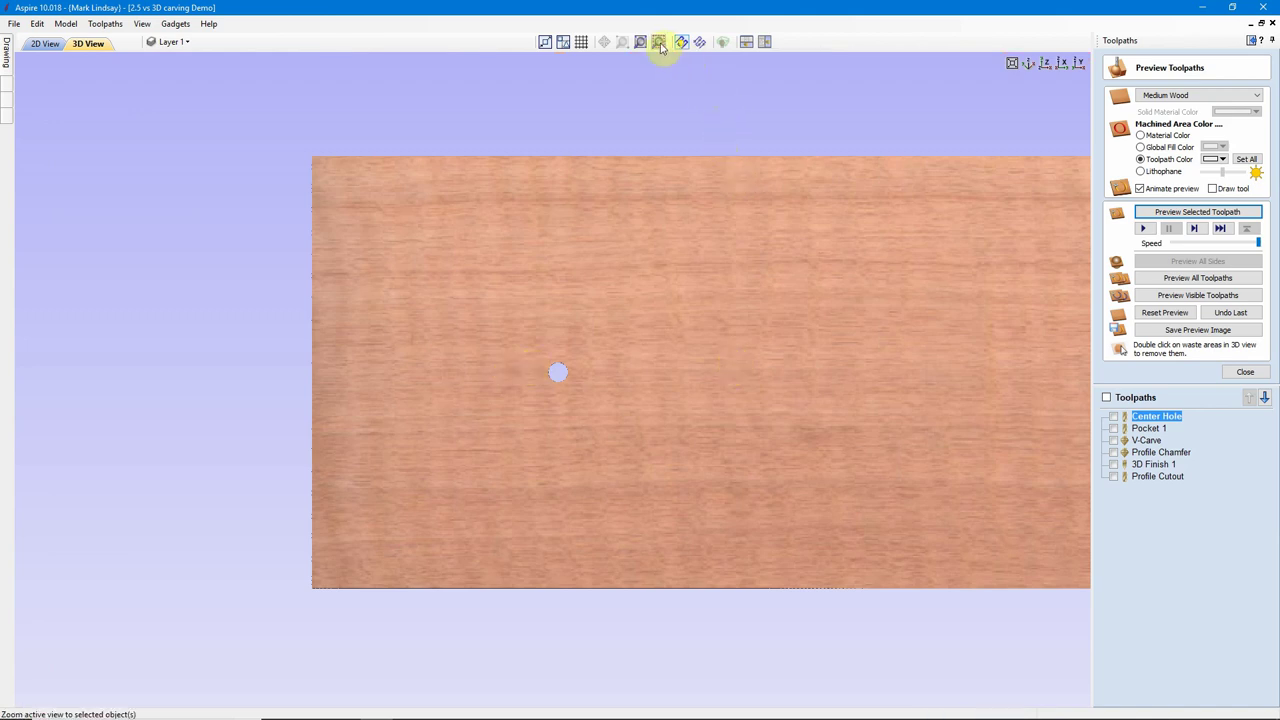
- Reset to the whole board, close the toolpath preview, and return to 2D
{"action": "left_click", "coordinate": [1043, 64]}
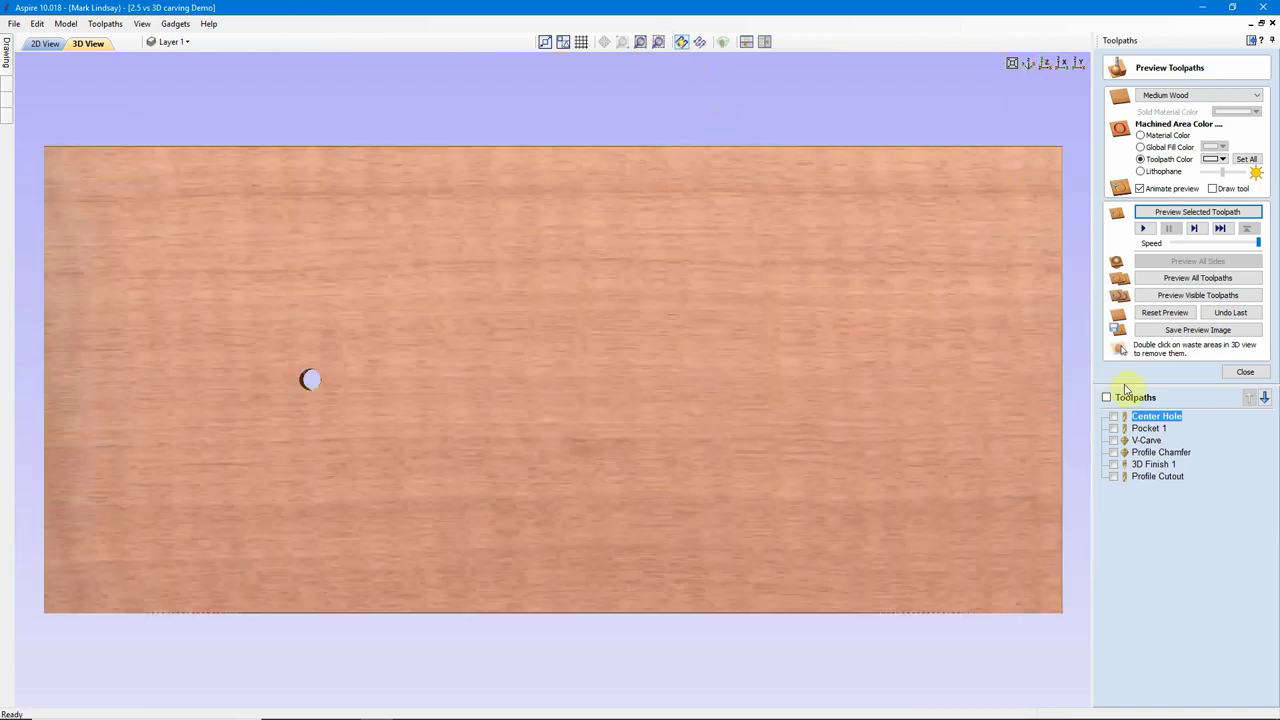
{"action": "left_click", "coordinate": [1245, 371]}
{"action": "left_click", "coordinate": [46, 43]}
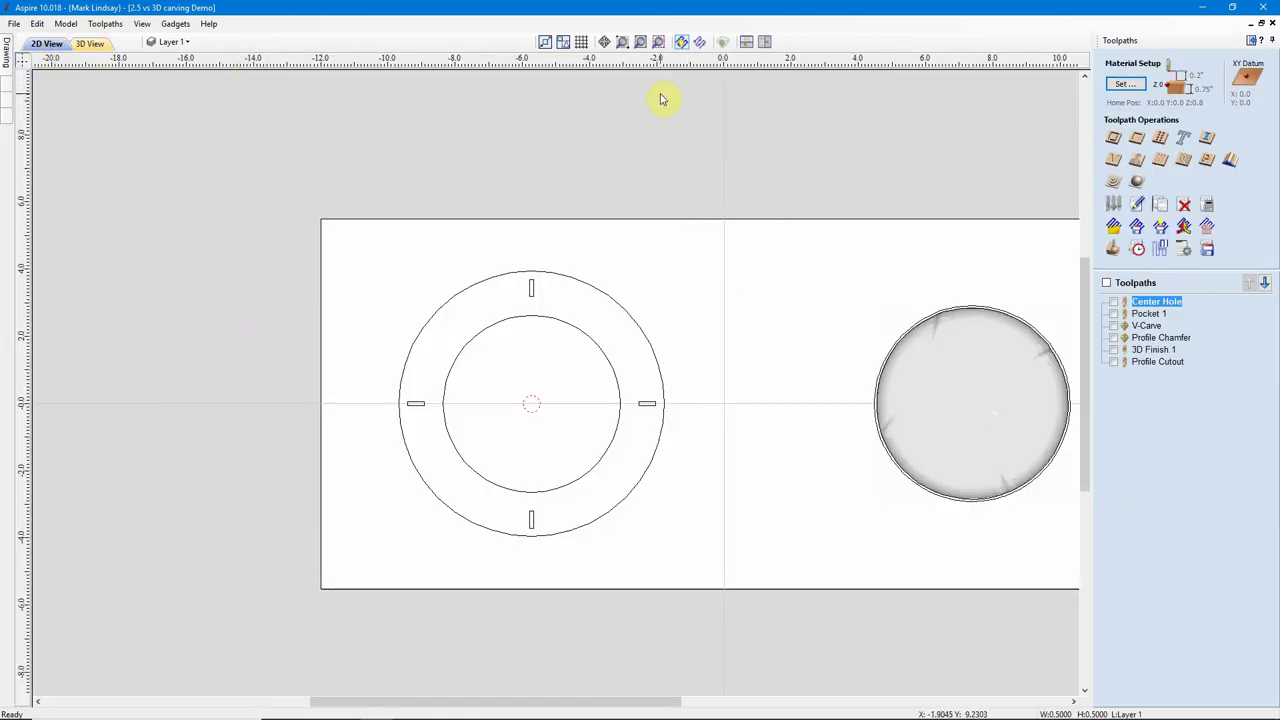
- Fit the material in view and select the Pocket 1 toolpath on the inner circle
{"action": "left_click", "coordinate": [640, 41]}
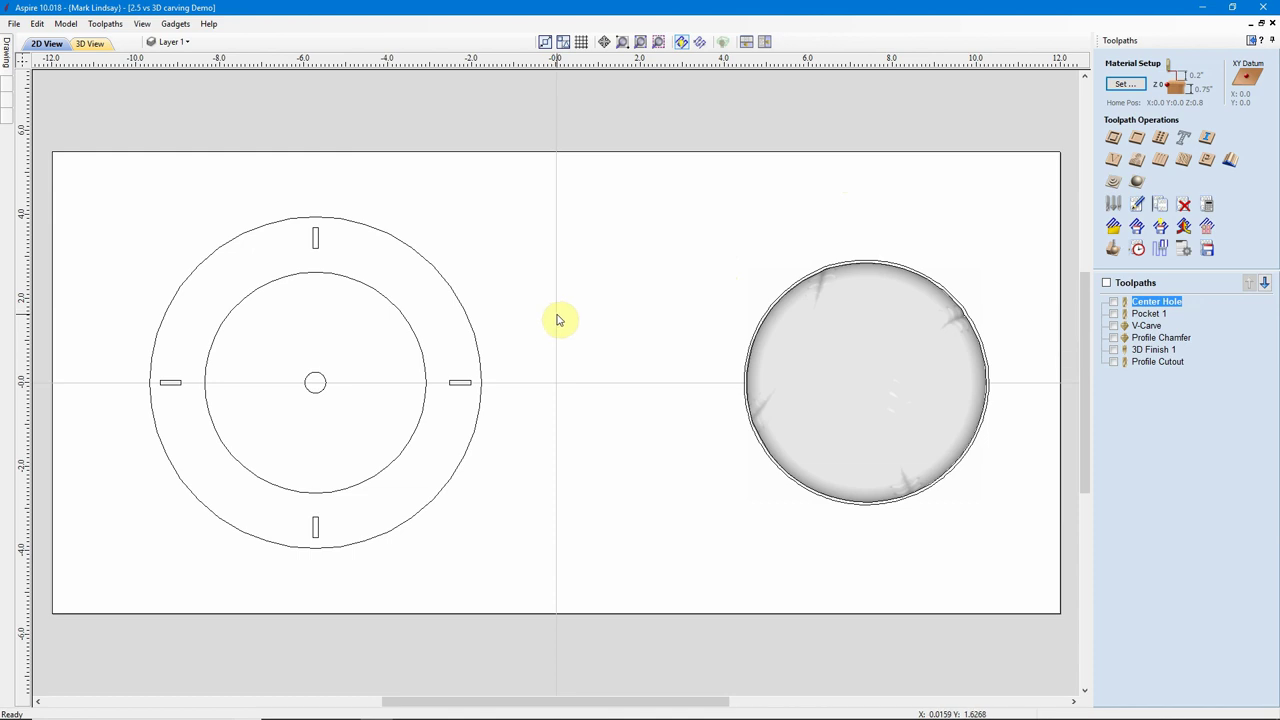
{"action": "left_click", "coordinate": [455, 297]}
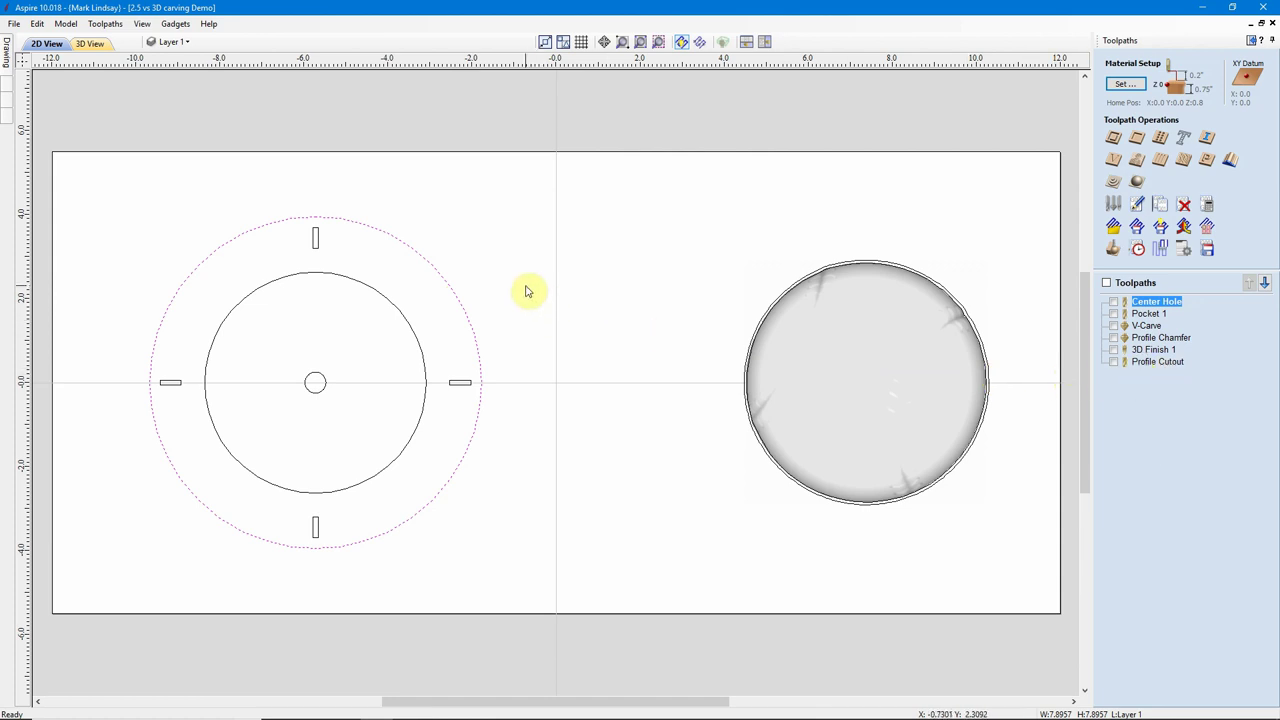
{"action": "left_click", "coordinate": [471, 263]}
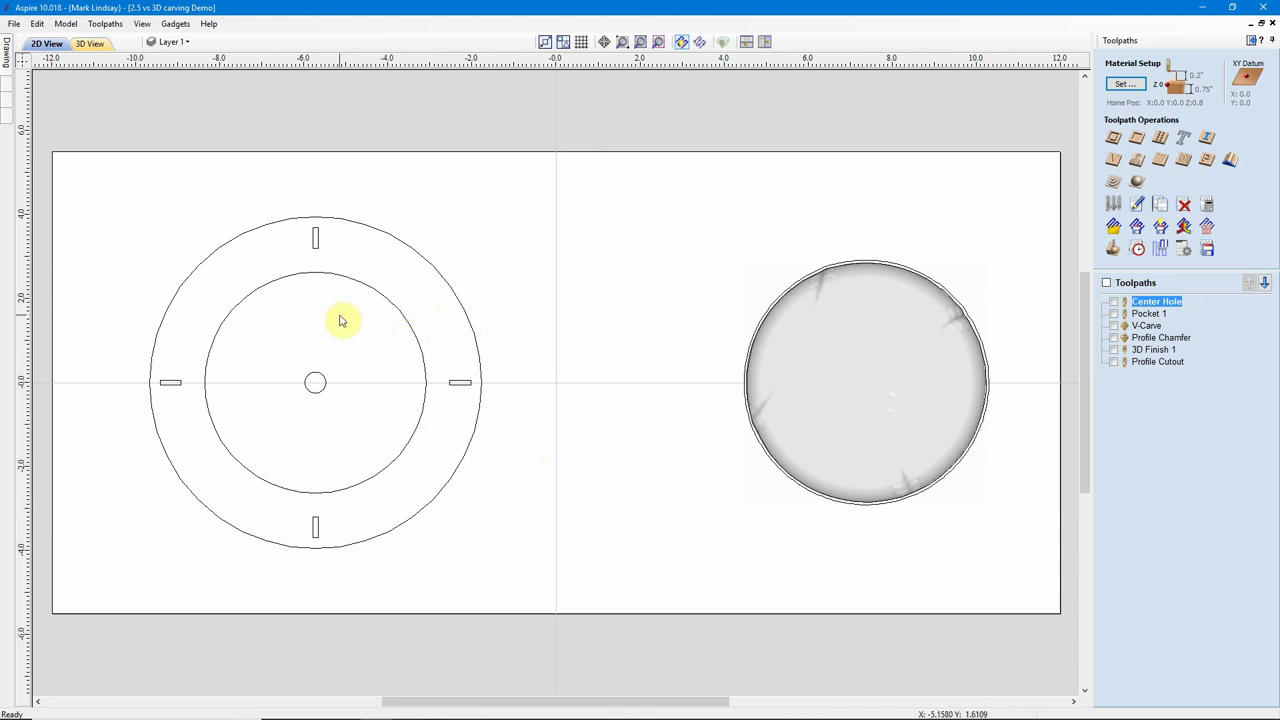
{"action": "mouse_move", "coordinate": [1147, 315]}
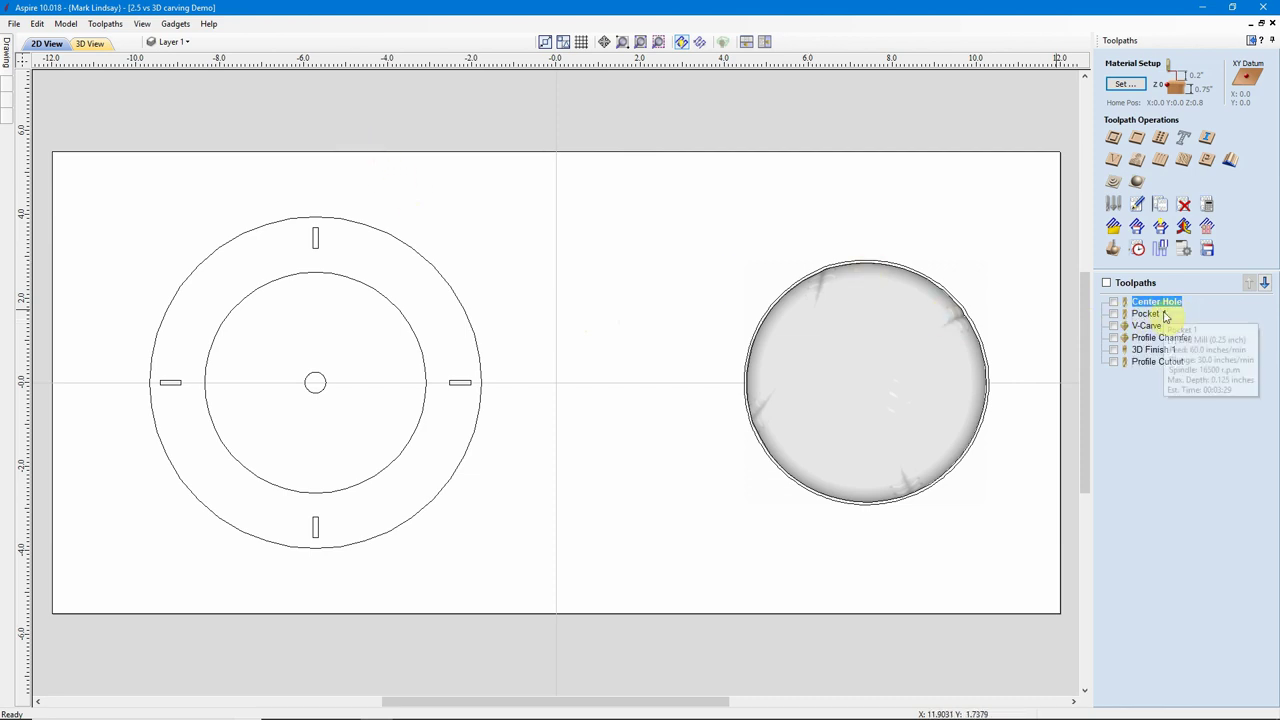
{"action": "left_click", "coordinate": [1158, 314]}
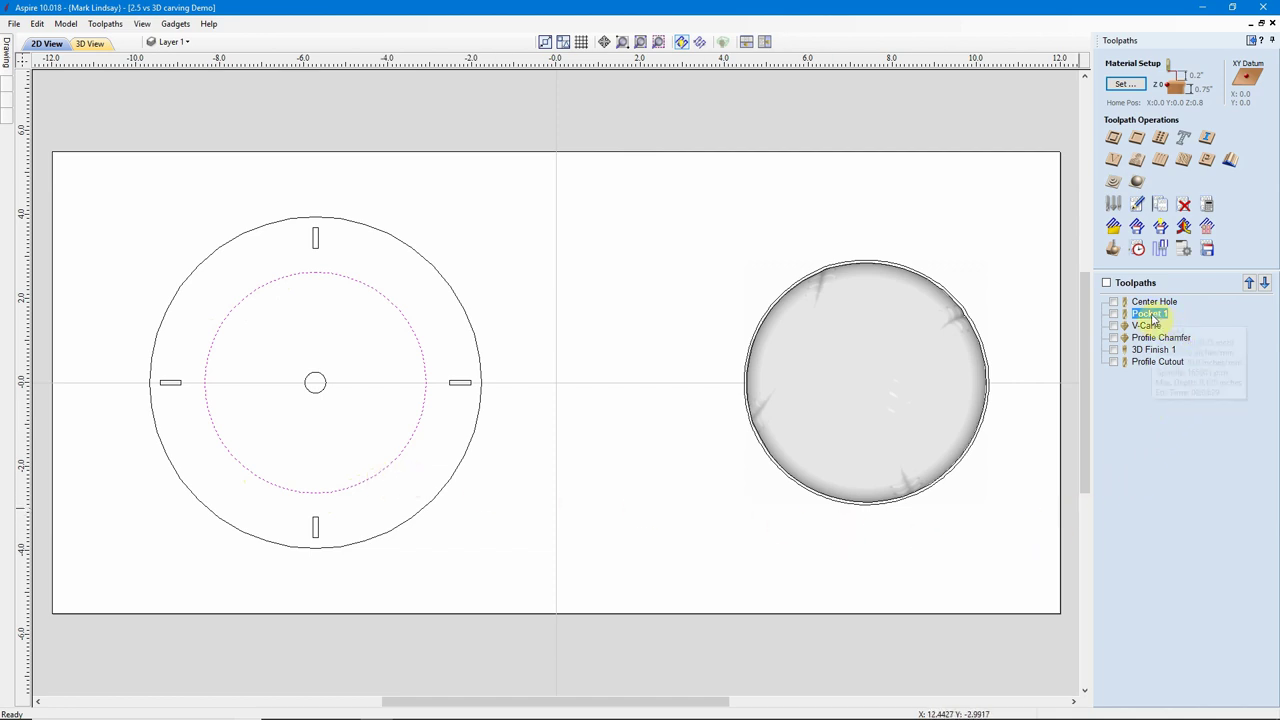
{"action": "mouse_move", "coordinate": [1153, 318]}
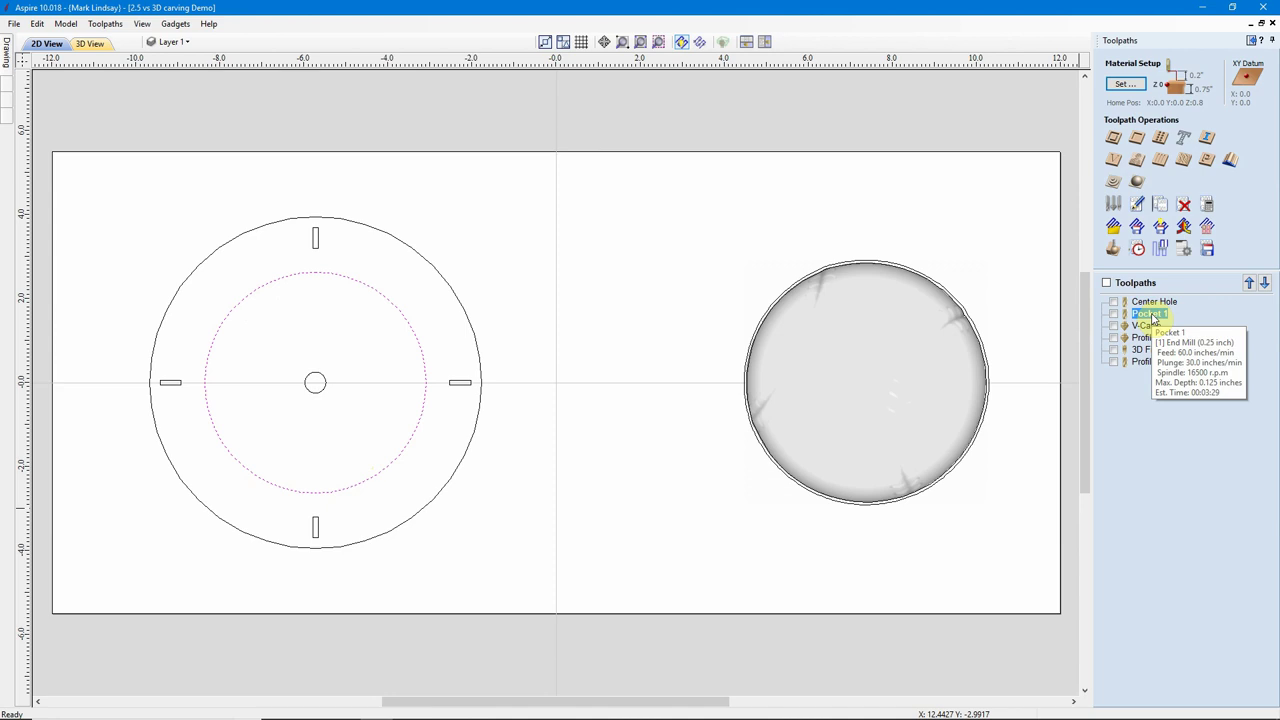
{"action": "double_click", "coordinate": [1153, 318]}
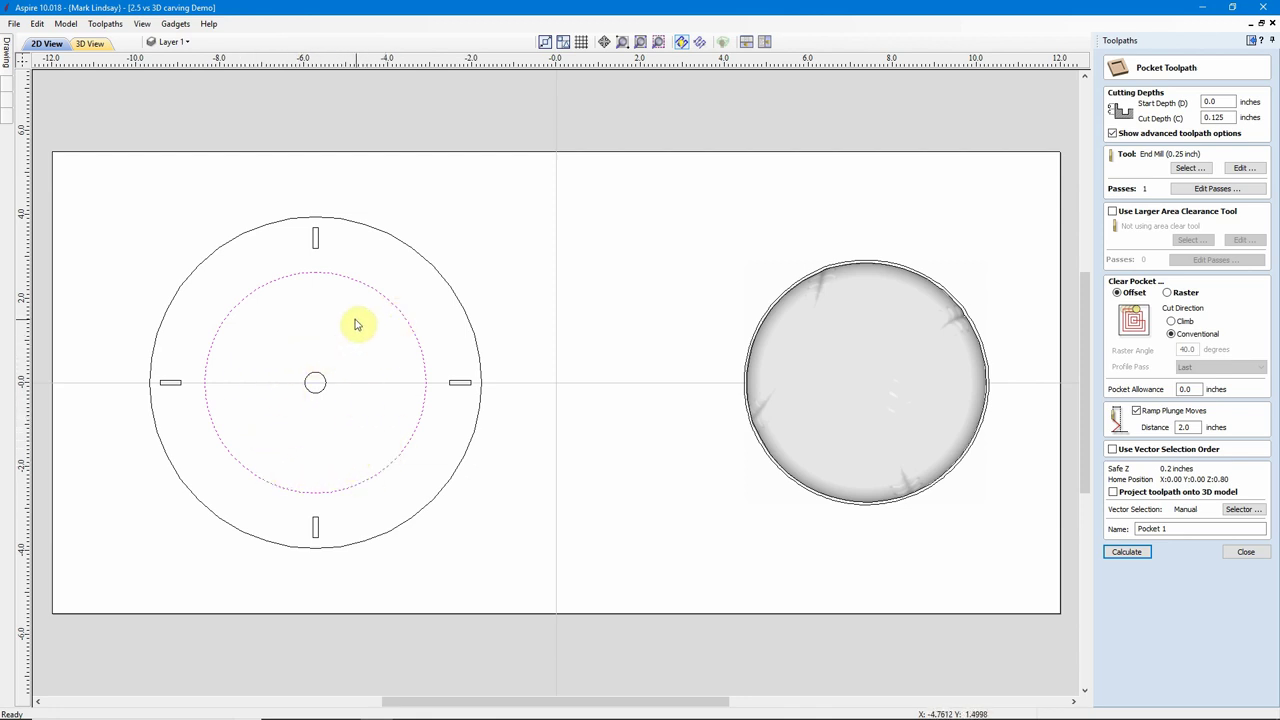
{"action": "left_click", "coordinate": [1258, 553]}
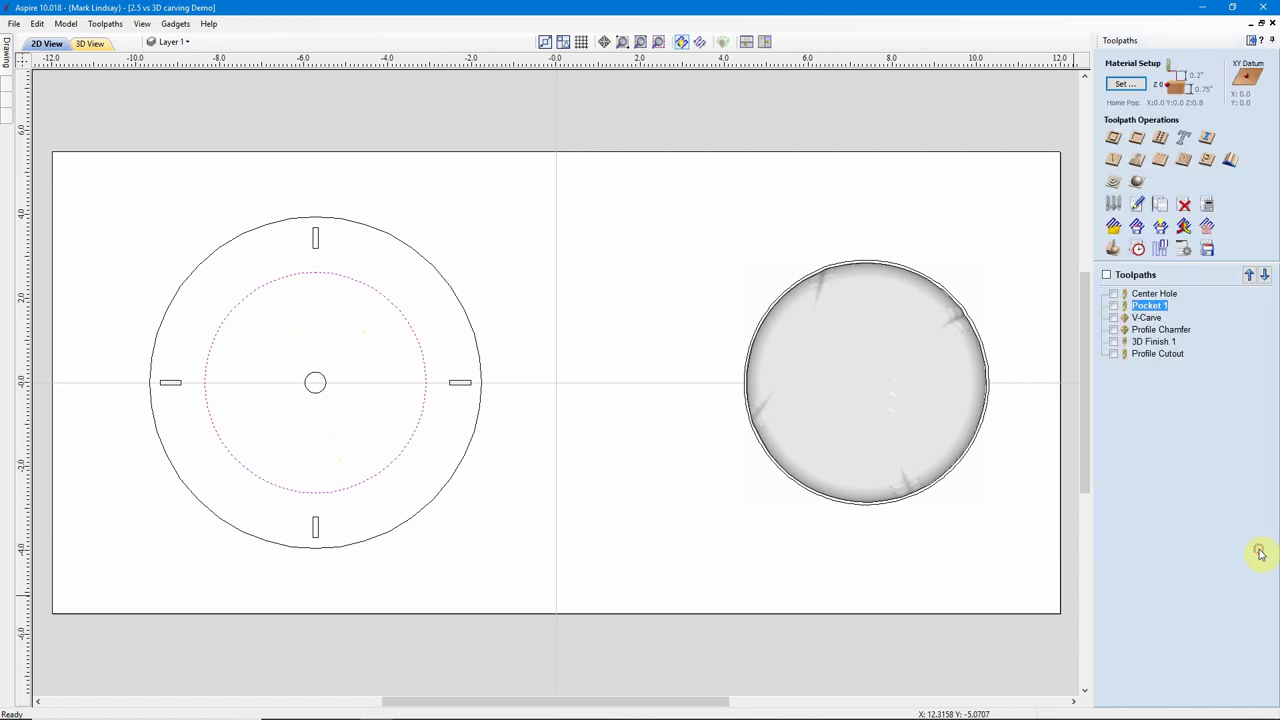
- Show the Pocket 1 toolpath on the board and orbit around its spiral
{"action": "left_click", "coordinate": [1113, 248]}
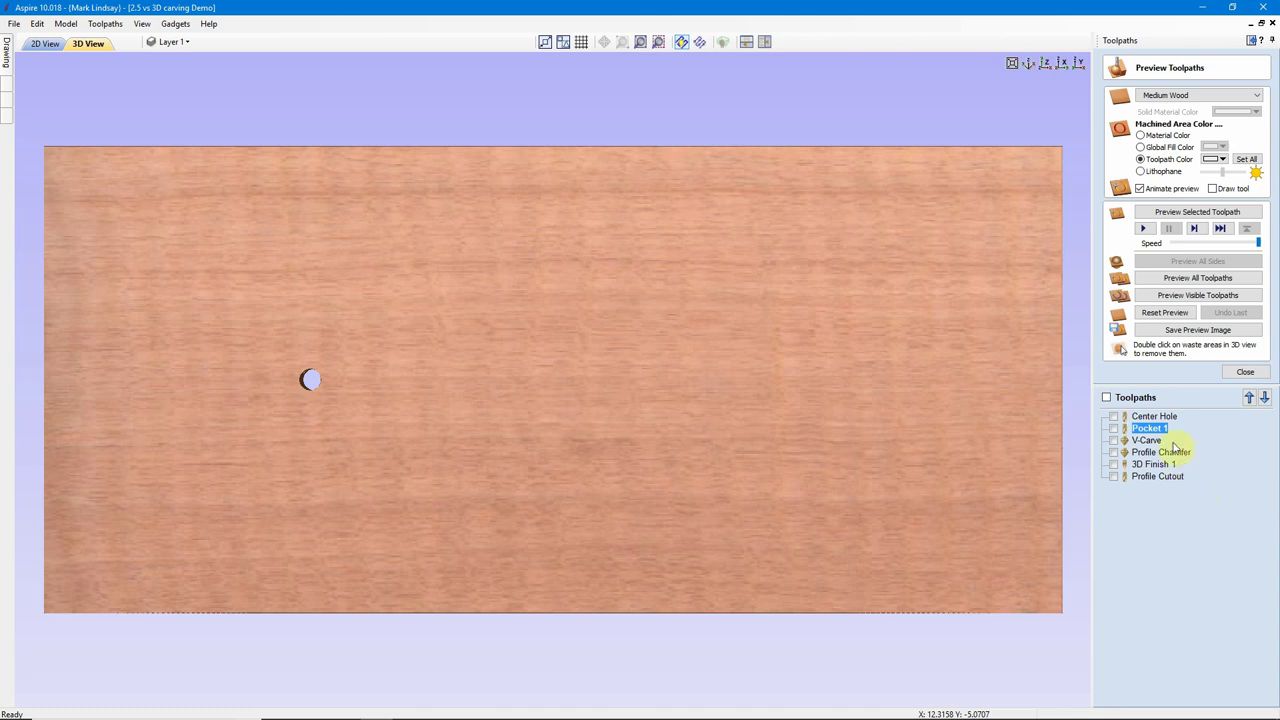
{"action": "left_click", "coordinate": [1113, 428]}
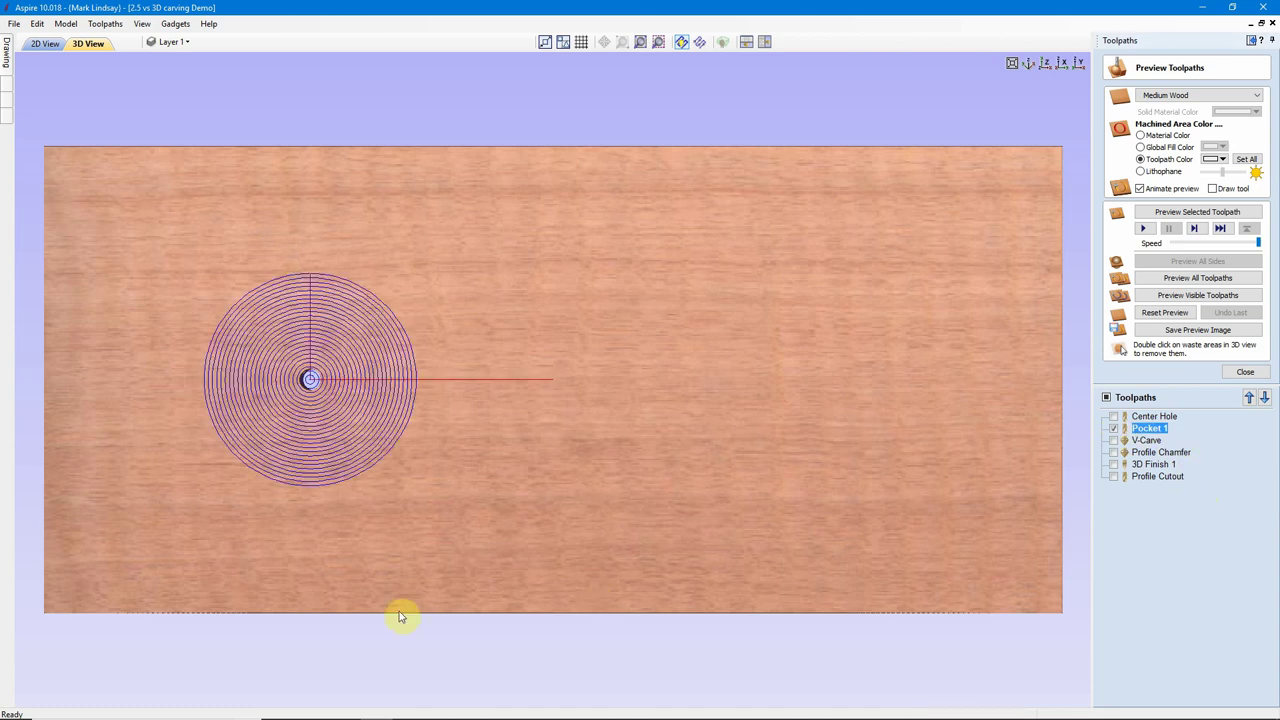
{"action": "left_click_drag", "start_coordinate": [350, 580], "coordinate": [391, 249]}
{"action": "left_click_drag", "start_coordinate": [237, 187], "coordinate": [411, 330]}
{"action": "scroll", "coordinate": [405, 320], "scroll_direction": "up", "scroll_amount": 2}
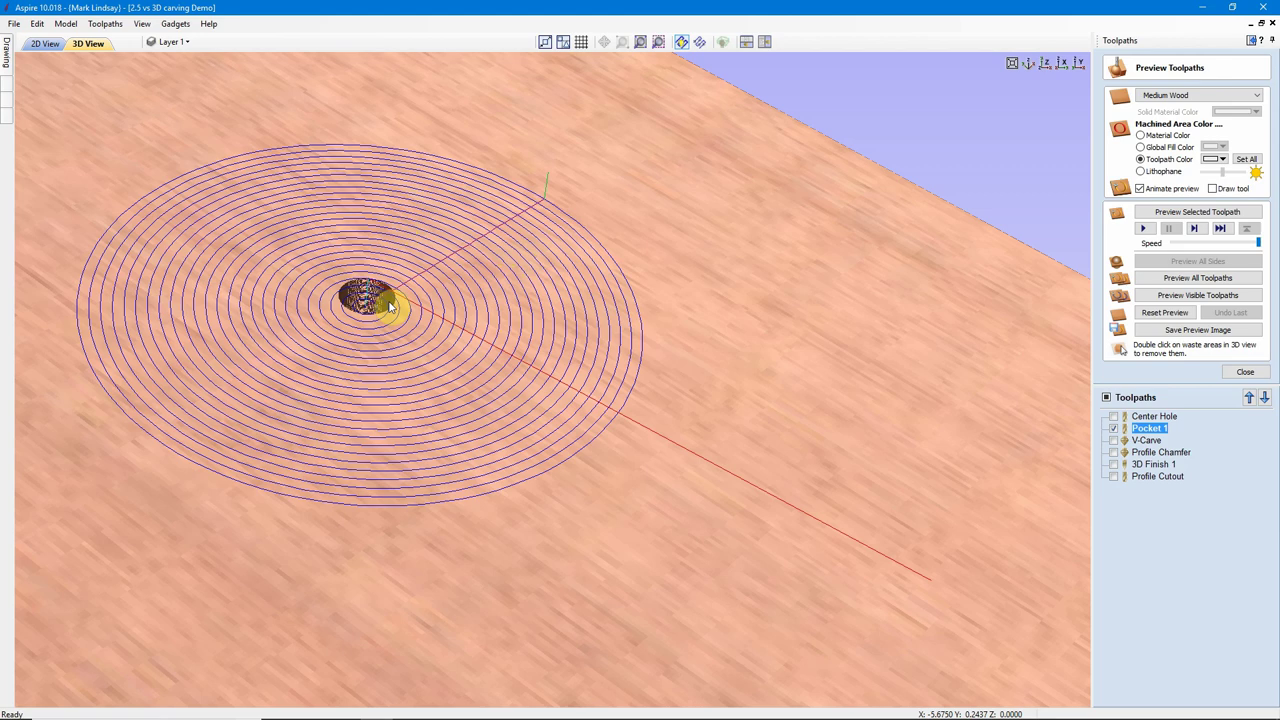
{"action": "left_click", "coordinate": [1045, 64]}
{"action": "key", "text": "1"}
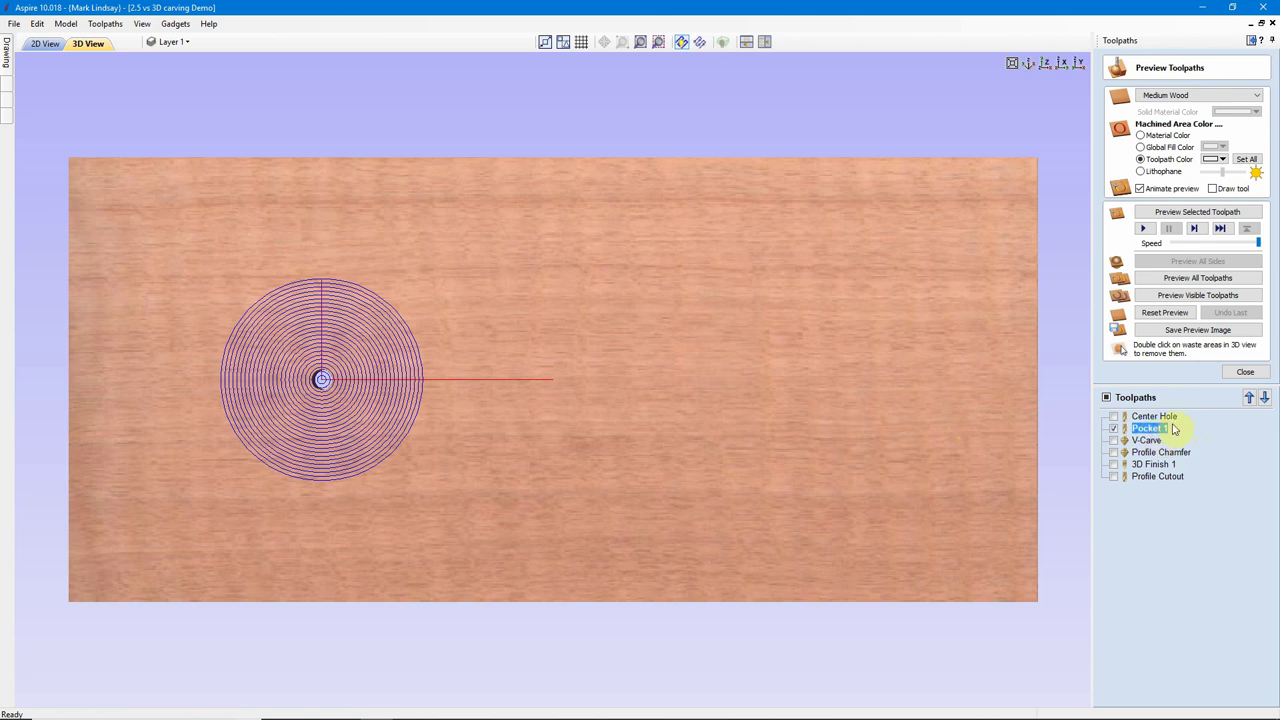
- Simulate Pocket 1 and inspect the carved circular pocket wall, ending in top view
{"action": "left_click", "coordinate": [1190, 214]}
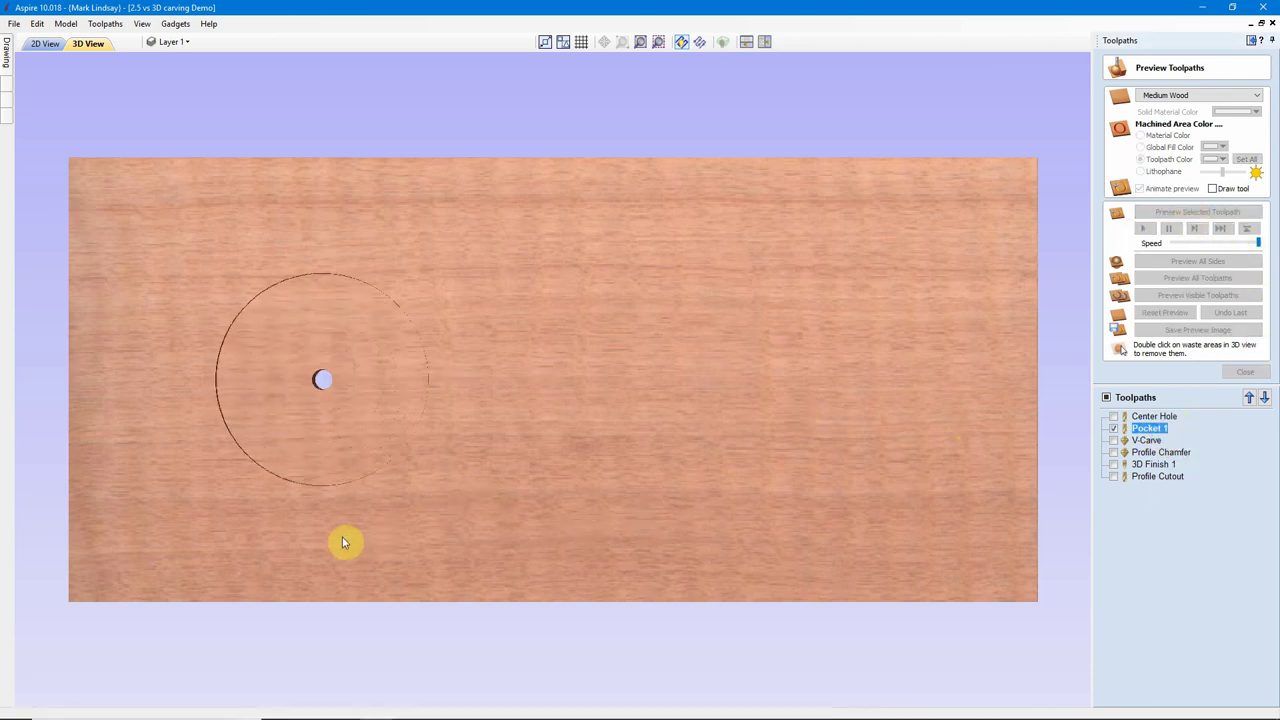
{"action": "scroll", "coordinate": [251, 419], "scroll_direction": "up", "scroll_amount": 3}
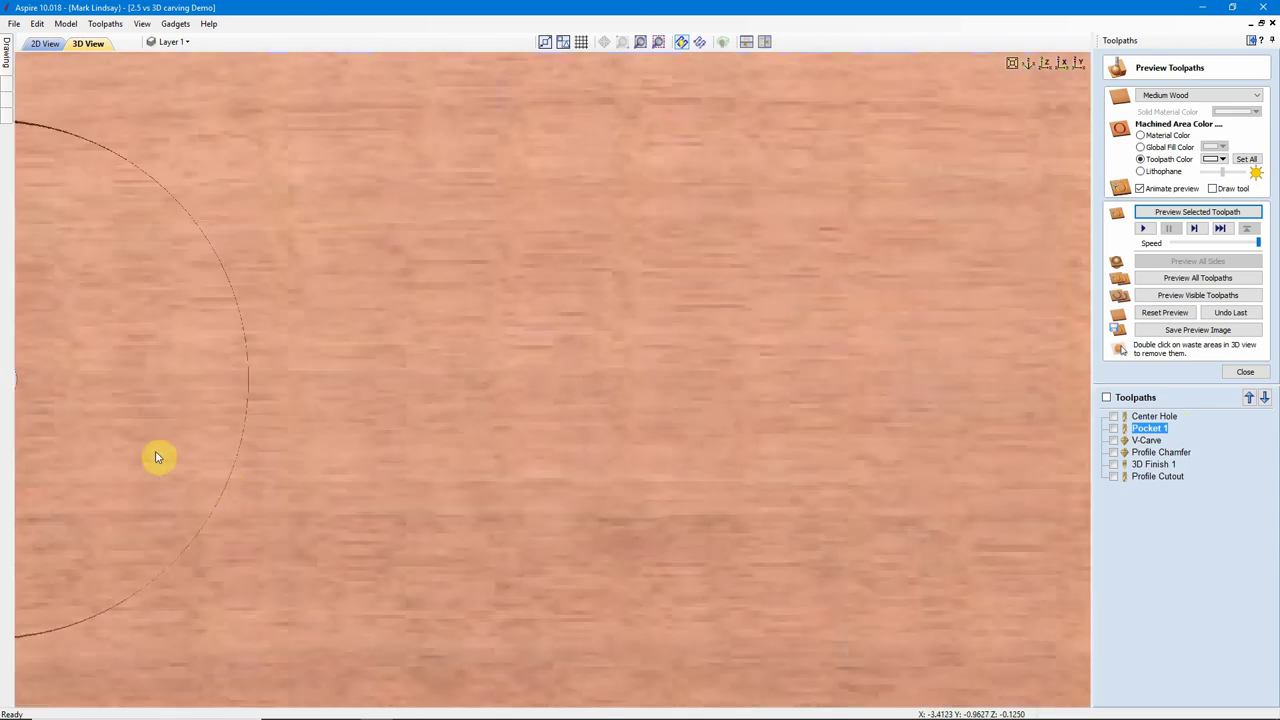
{"action": "scroll", "coordinate": [157, 457], "scroll_direction": "down", "scroll_amount": 3}
{"action": "middle_click_drag", "start_coordinate": [366, 457], "coordinate": [466, 460]}
{"action": "mouse_move", "coordinate": [309, 578]}
{"action": "left_mouse_down"}
{"action": "mouse_move", "coordinate": [320, 505]}
{"action": "mouse_move", "coordinate": [286, 543]}
{"action": "left_mouse_up"}
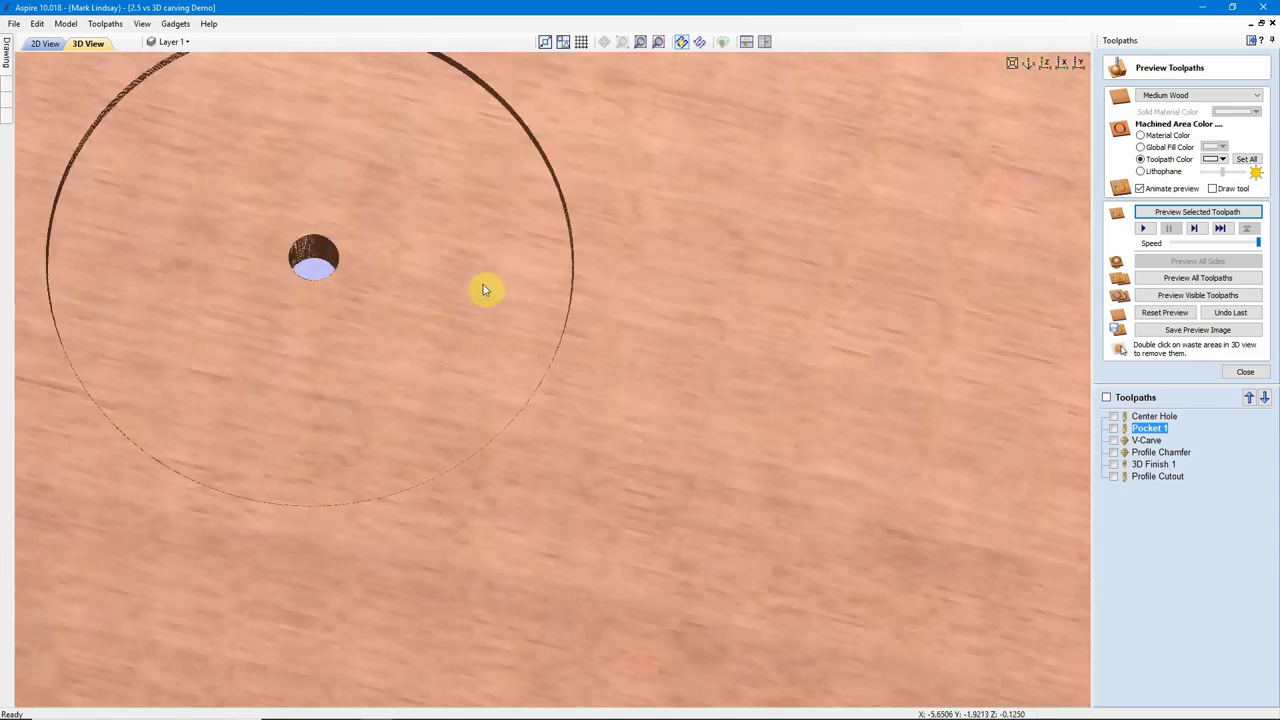
{"action": "left_click_drag", "start_coordinate": [483, 290], "coordinate": [486, 286]}
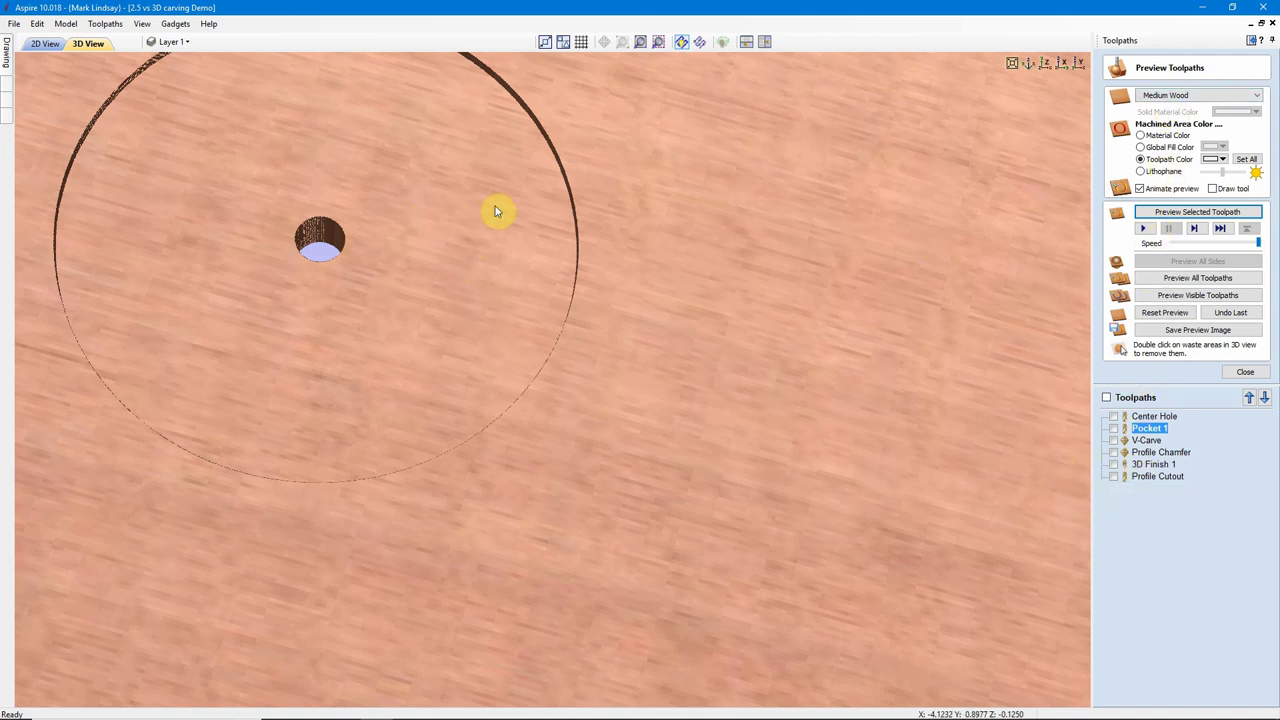
{"action": "key", "text": "1"}
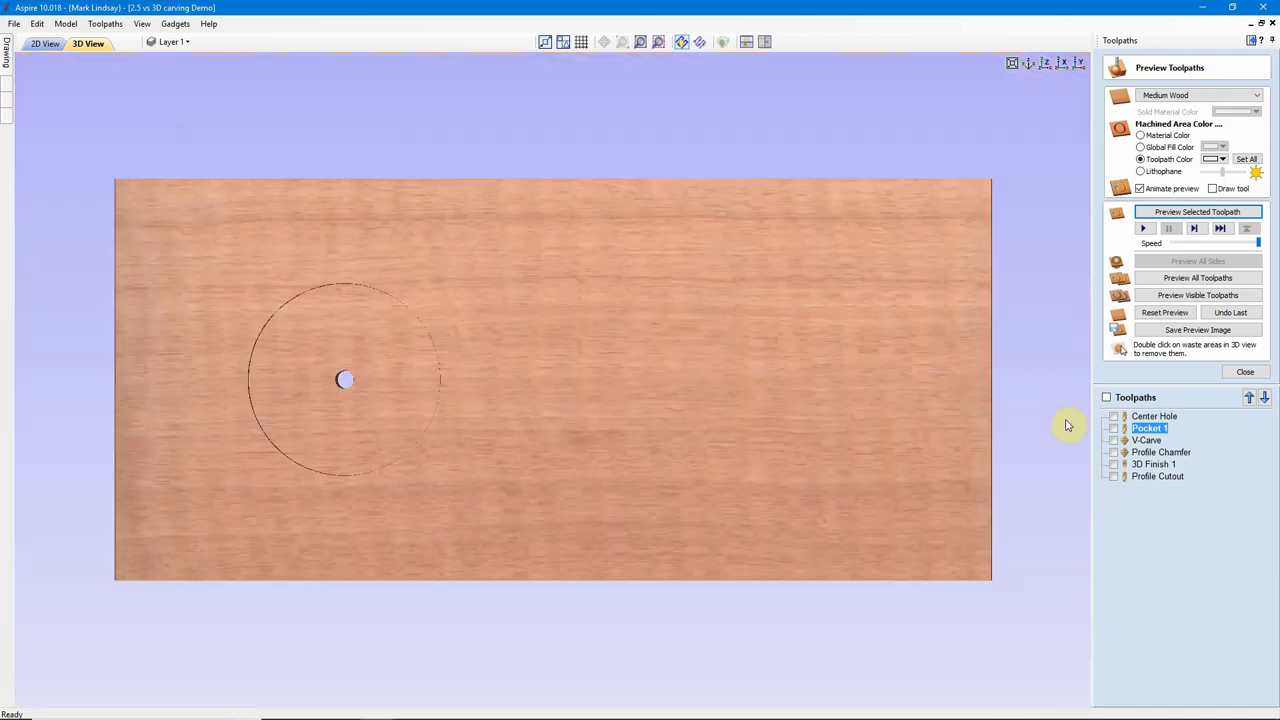
- Select the V-Carve toolpath and show it on the 3D board, zoomed onto an hour-mark slot
{"action": "left_click", "coordinate": [1145, 441]}
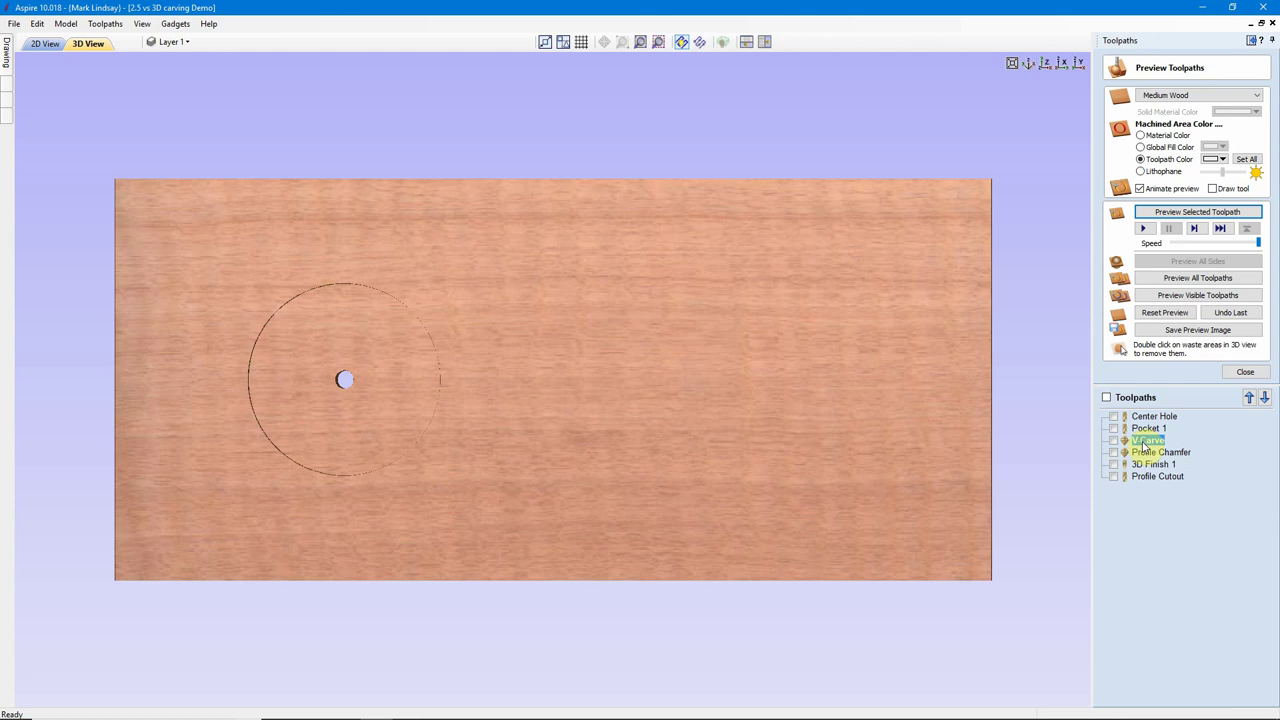
{"action": "left_click", "coordinate": [43, 45]}
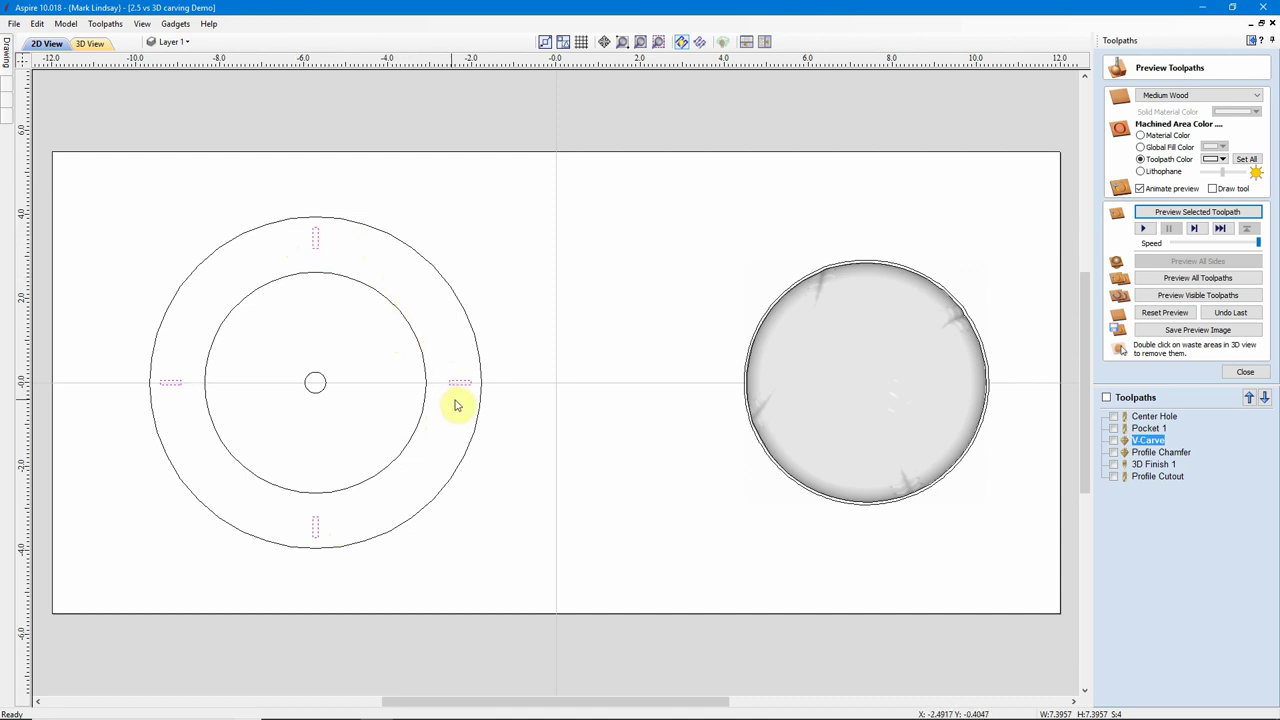
{"action": "left_click", "coordinate": [89, 43]}
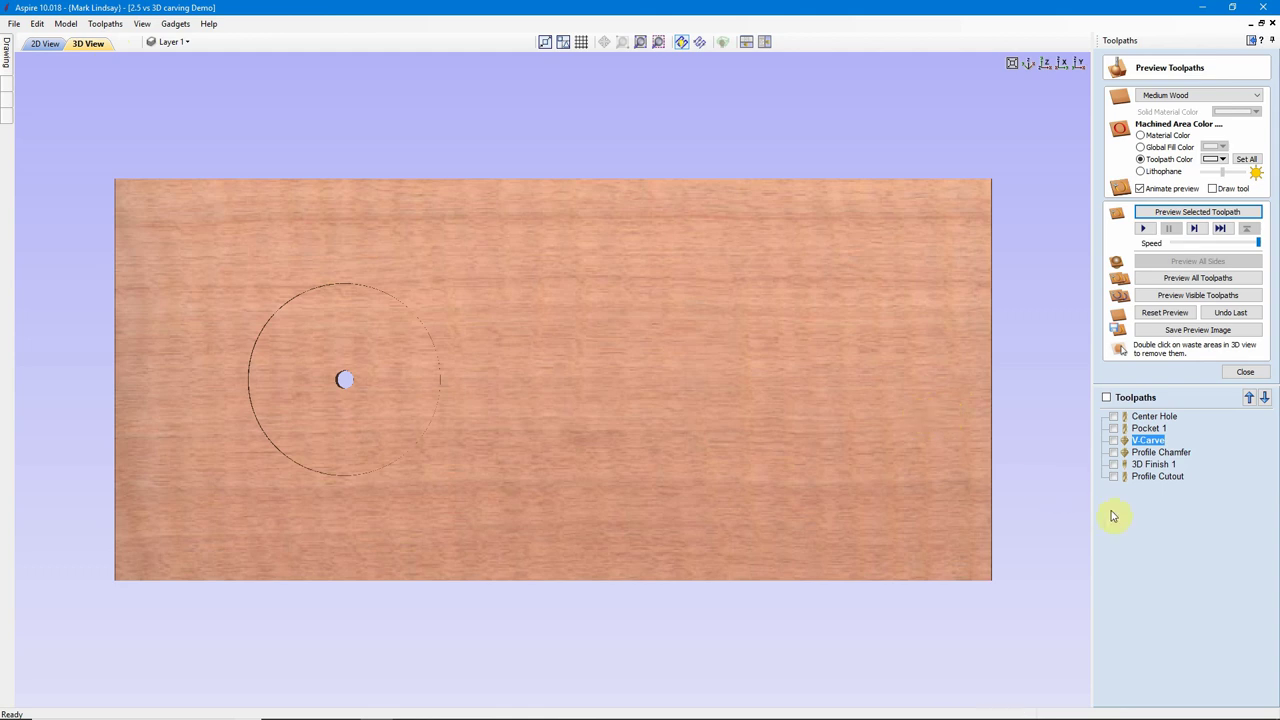
{"action": "left_click", "coordinate": [1114, 440]}
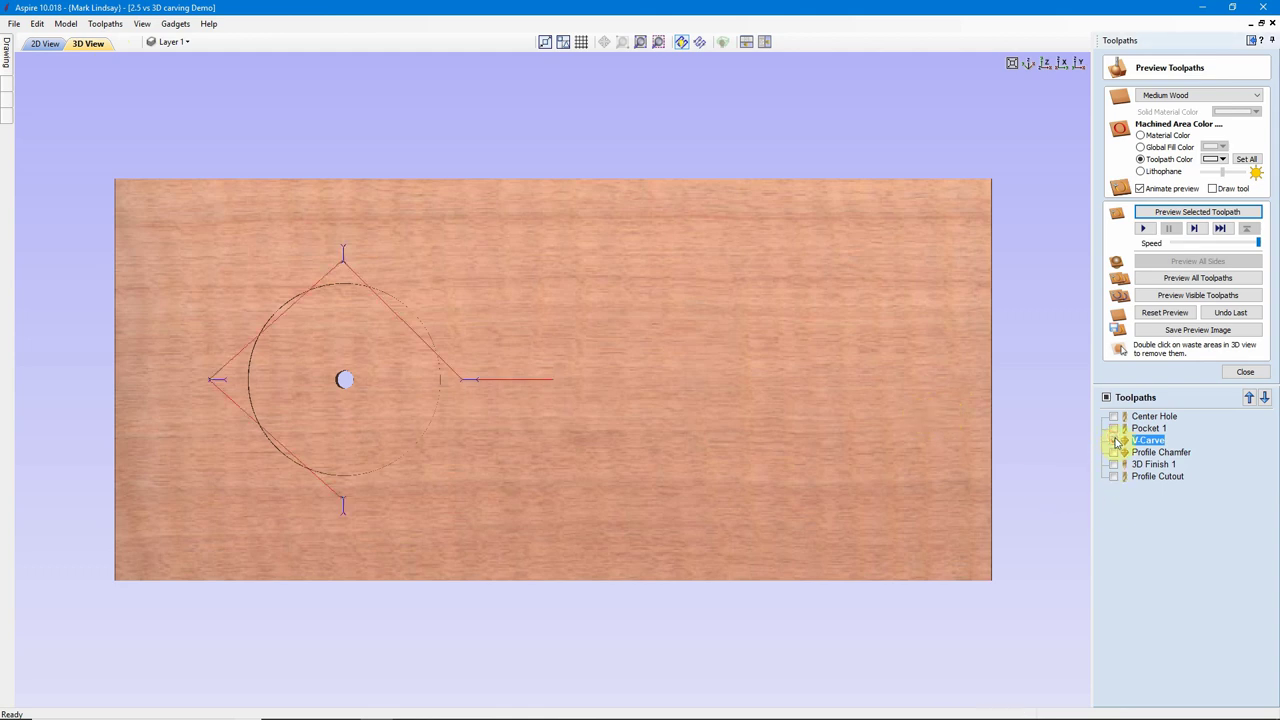
{"action": "scroll", "coordinate": [449, 386], "scroll_direction": "up", "scroll_amount": 5}
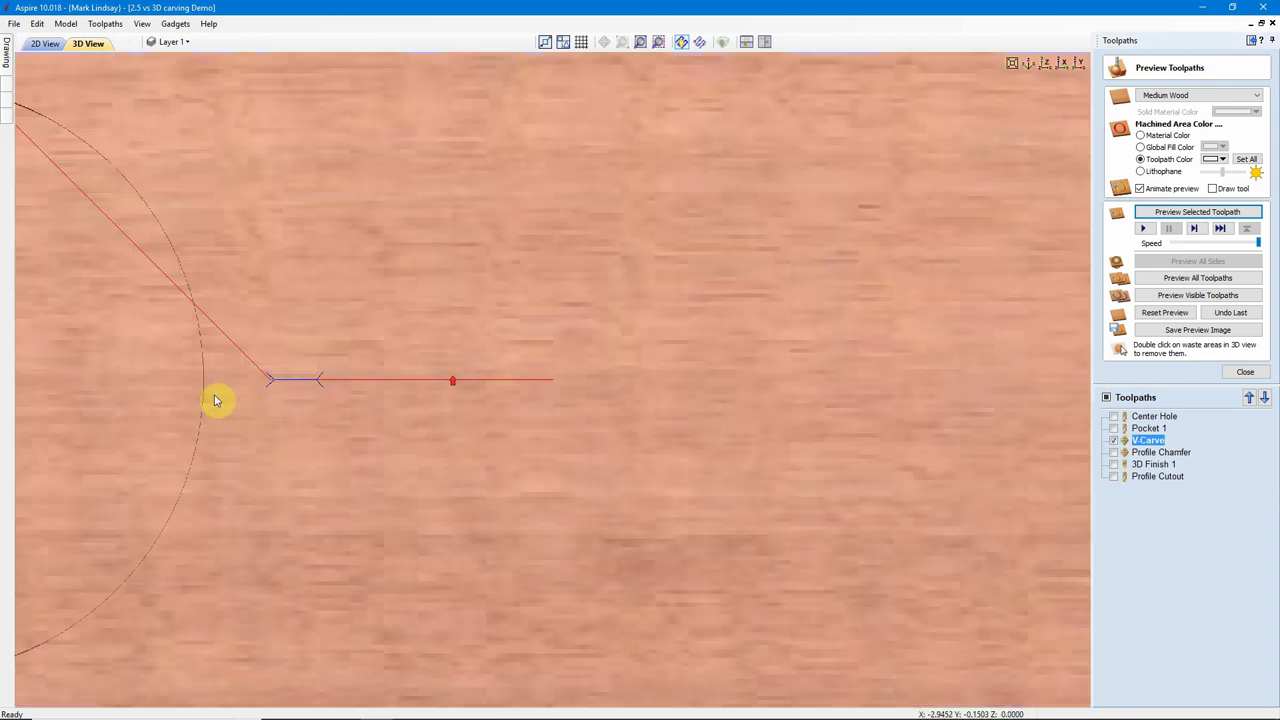
{"action": "middle_click_drag", "start_coordinate": [229, 391], "coordinate": [441, 418]}
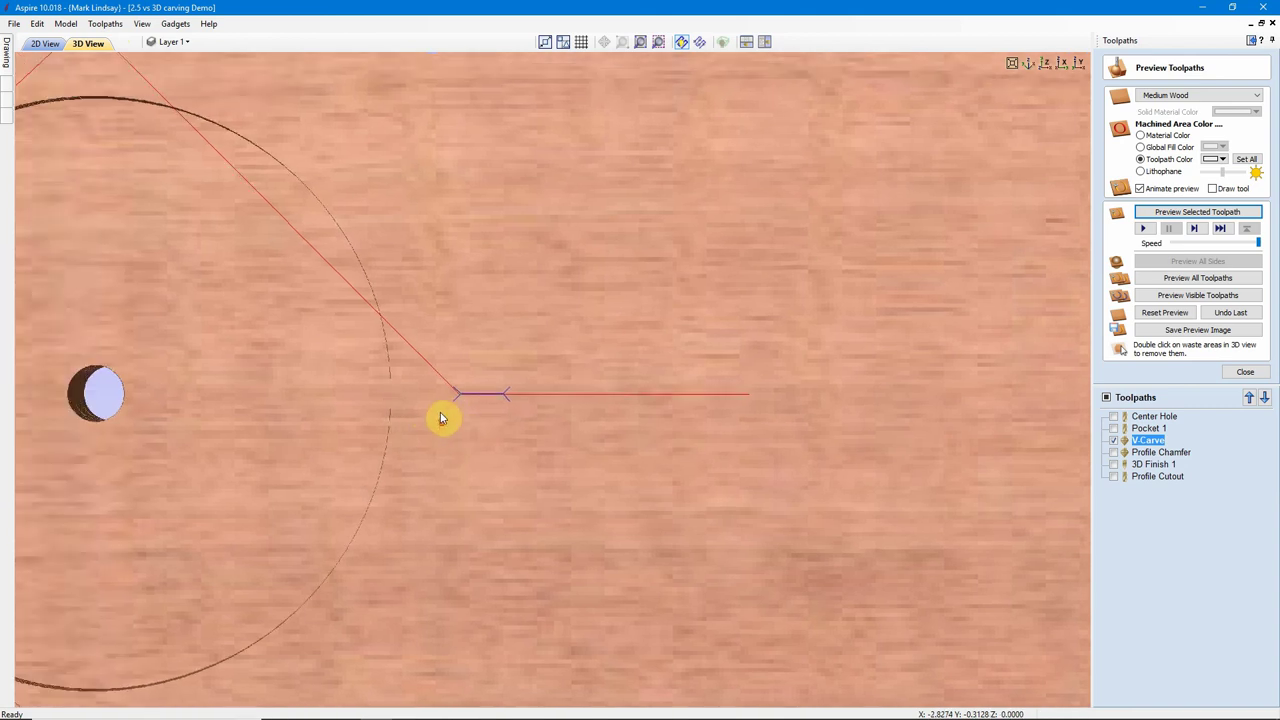
{"action": "scroll", "coordinate": [441, 418], "scroll_direction": "up", "scroll_amount": 3}
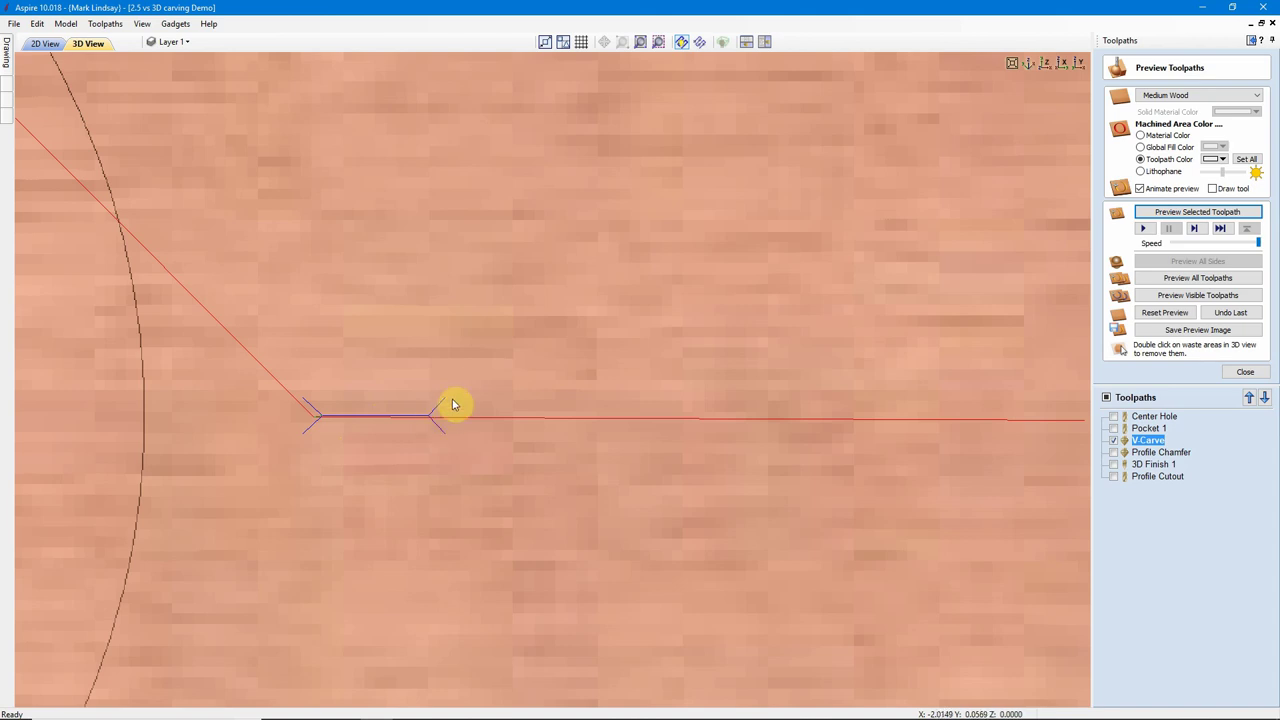
- Zoom in on the tick-mark vector in 2D, zoom out, and return to the 3D preview
{"action": "left_click", "coordinate": [46, 43]}
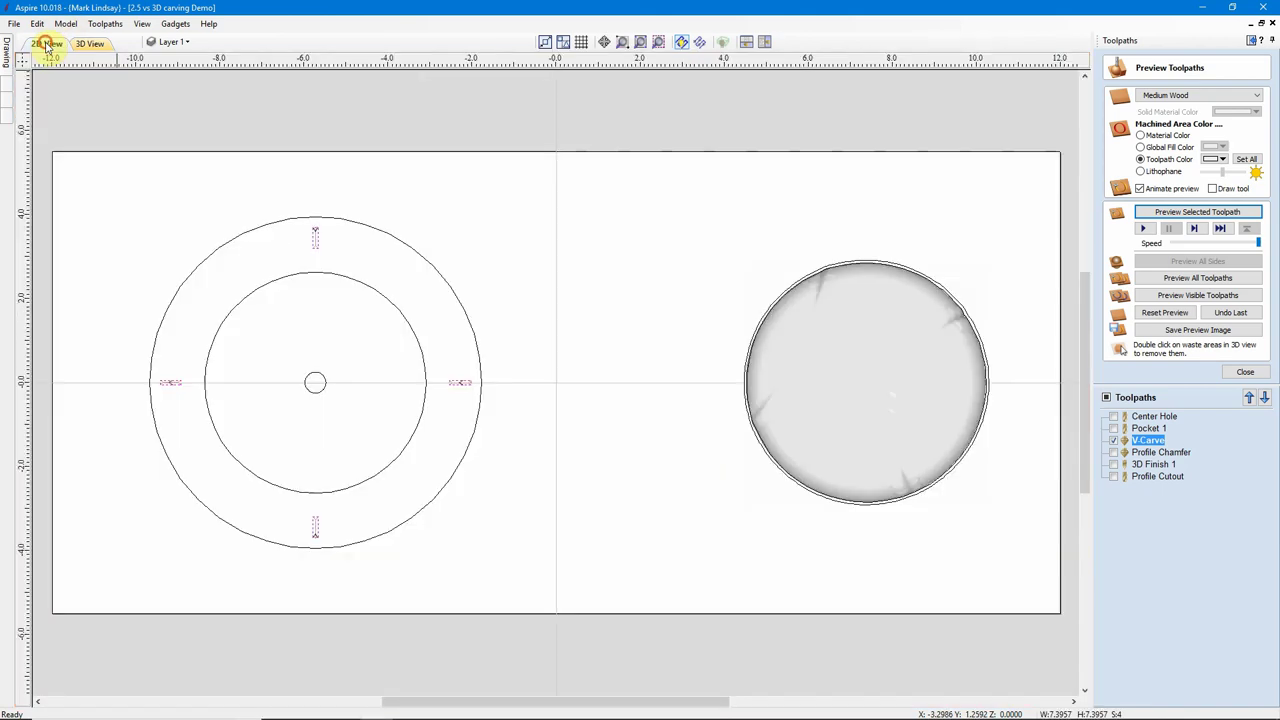
{"action": "scroll", "coordinate": [449, 386], "scroll_direction": "up", "scroll_amount": 4}
{"action": "scroll", "coordinate": [475, 381], "scroll_direction": "up", "scroll_amount": 3}
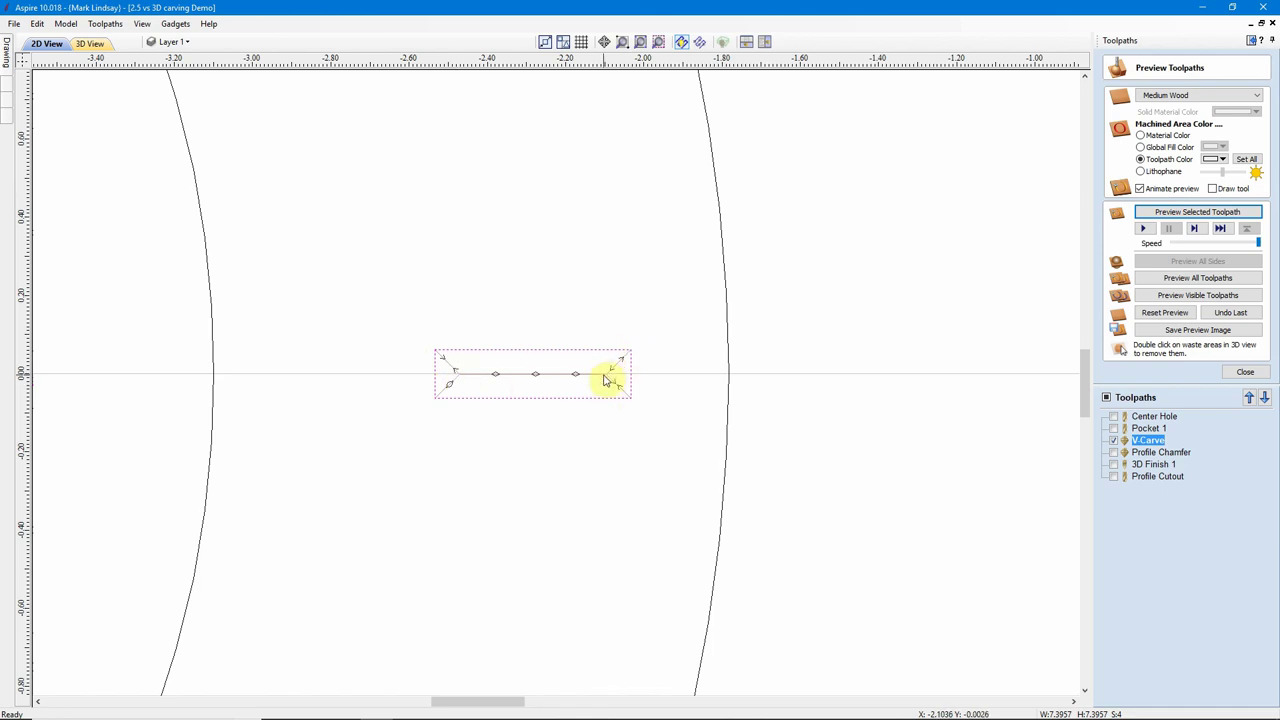
{"action": "scroll", "coordinate": [534, 420], "scroll_direction": "down", "scroll_amount": 4}
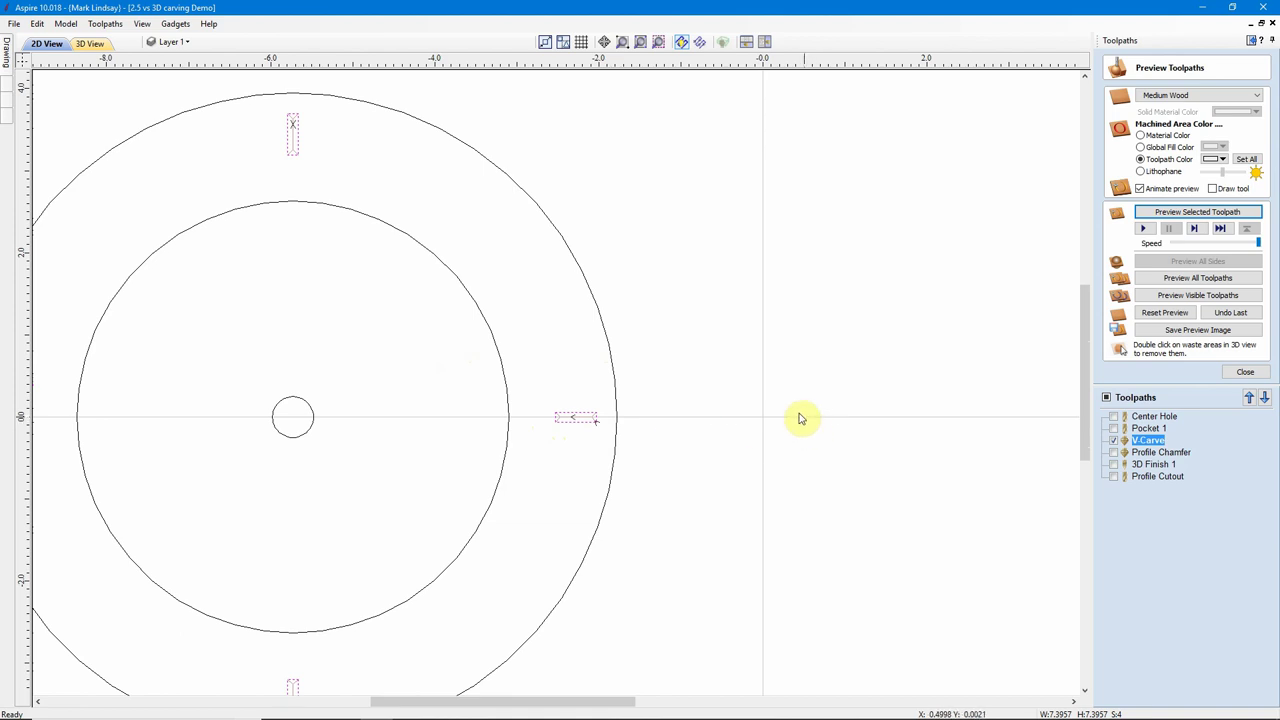
{"action": "left_click", "coordinate": [90, 43]}
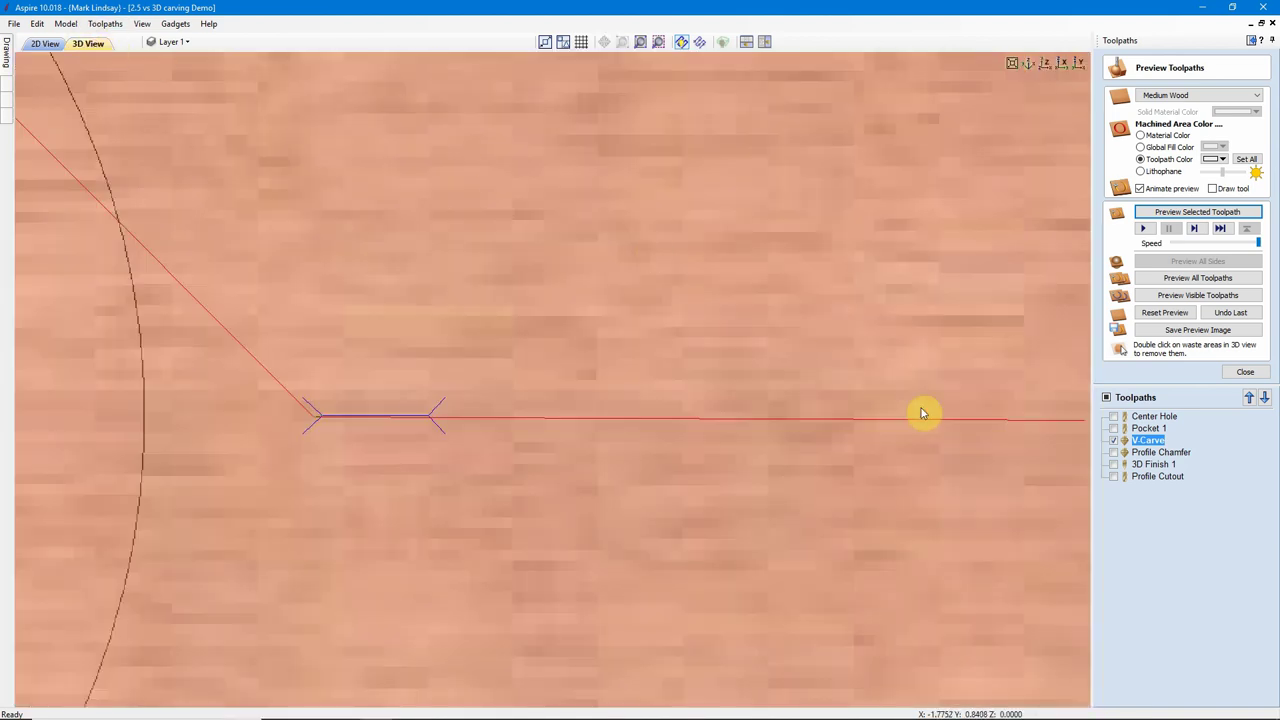
- View the whole board from above, re-tick V-Carve, and reopen Preview Toolpaths
{"action": "left_click", "coordinate": [1045, 64]}
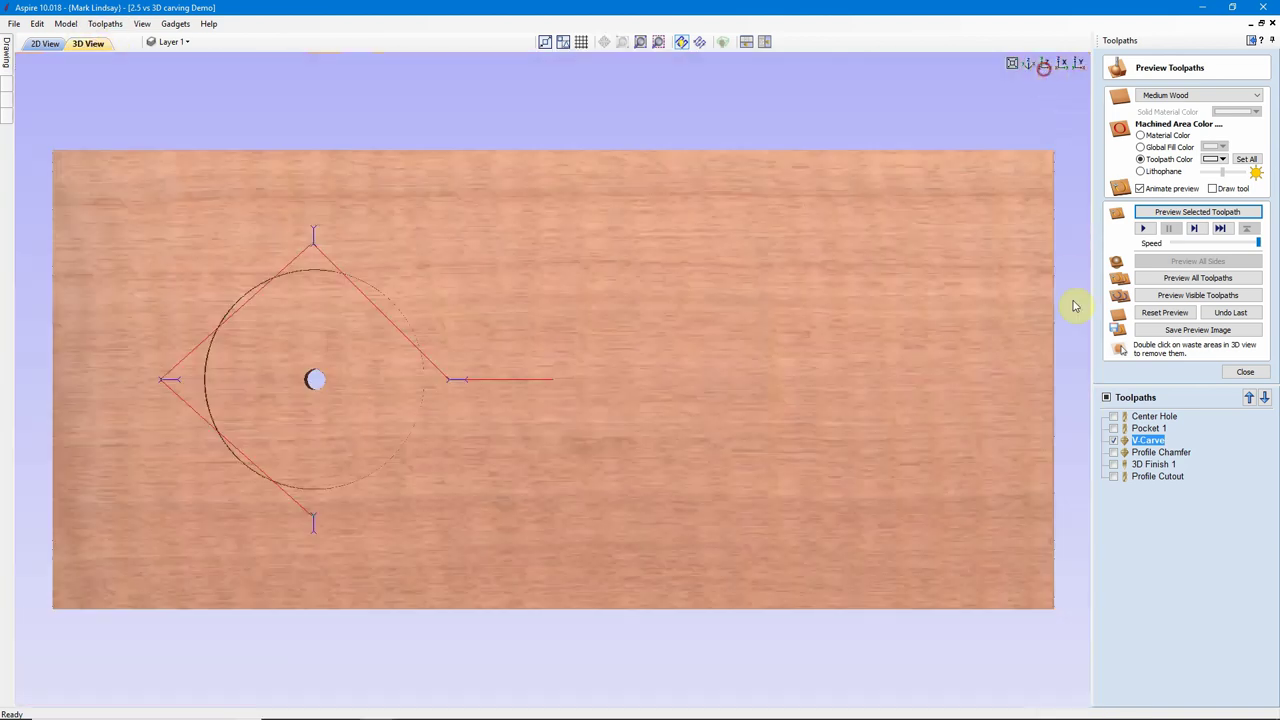
{"action": "left_click", "coordinate": [1245, 372]}
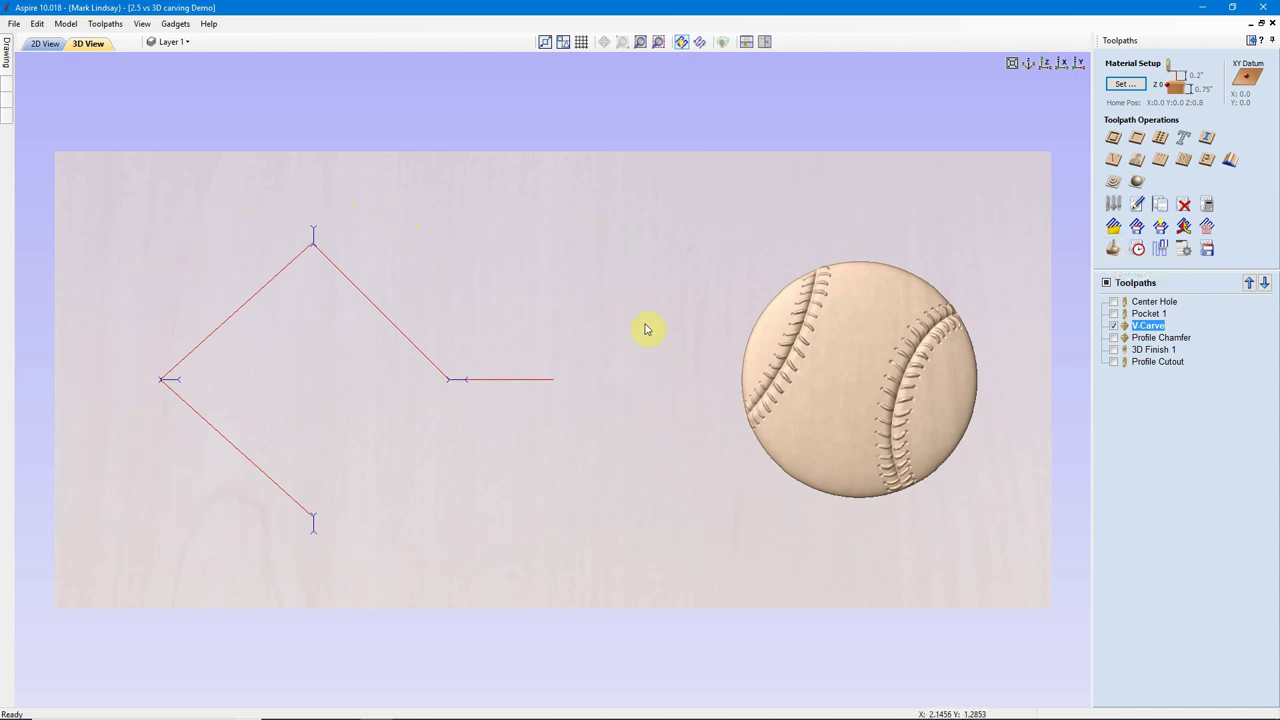
{"action": "left_click", "coordinate": [1113, 327]}
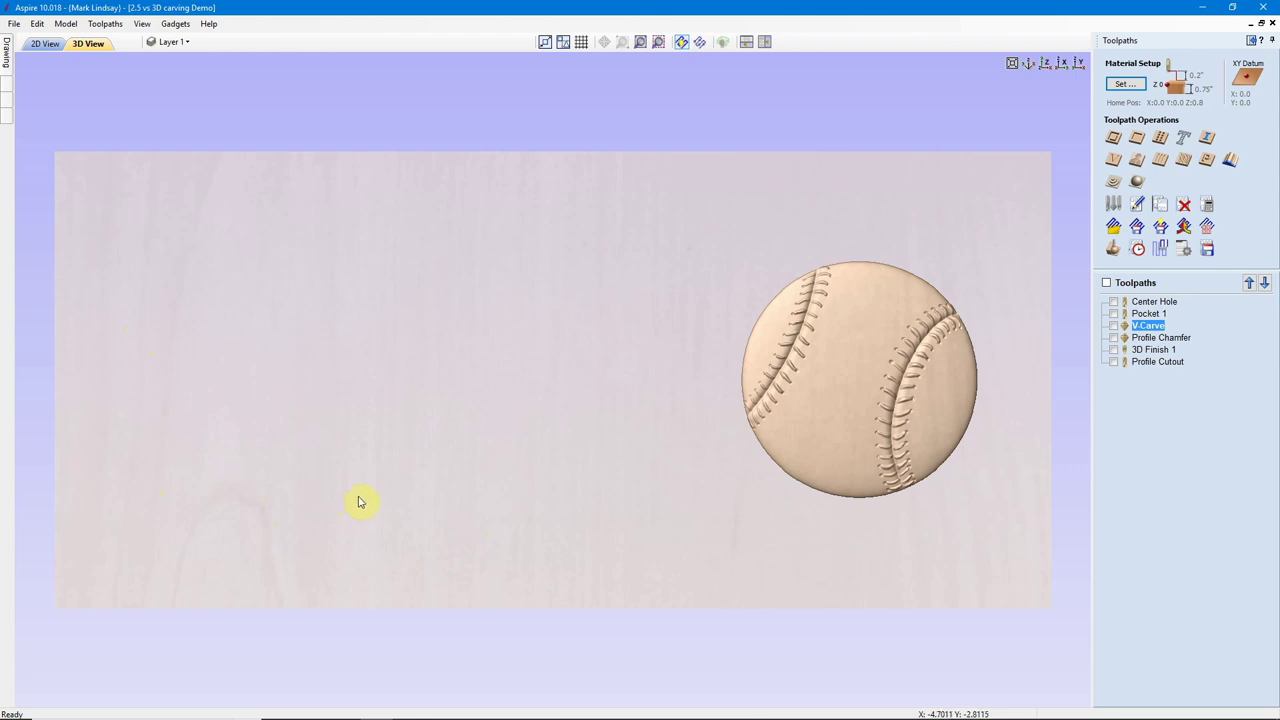
{"action": "left_click", "coordinate": [1114, 326]}
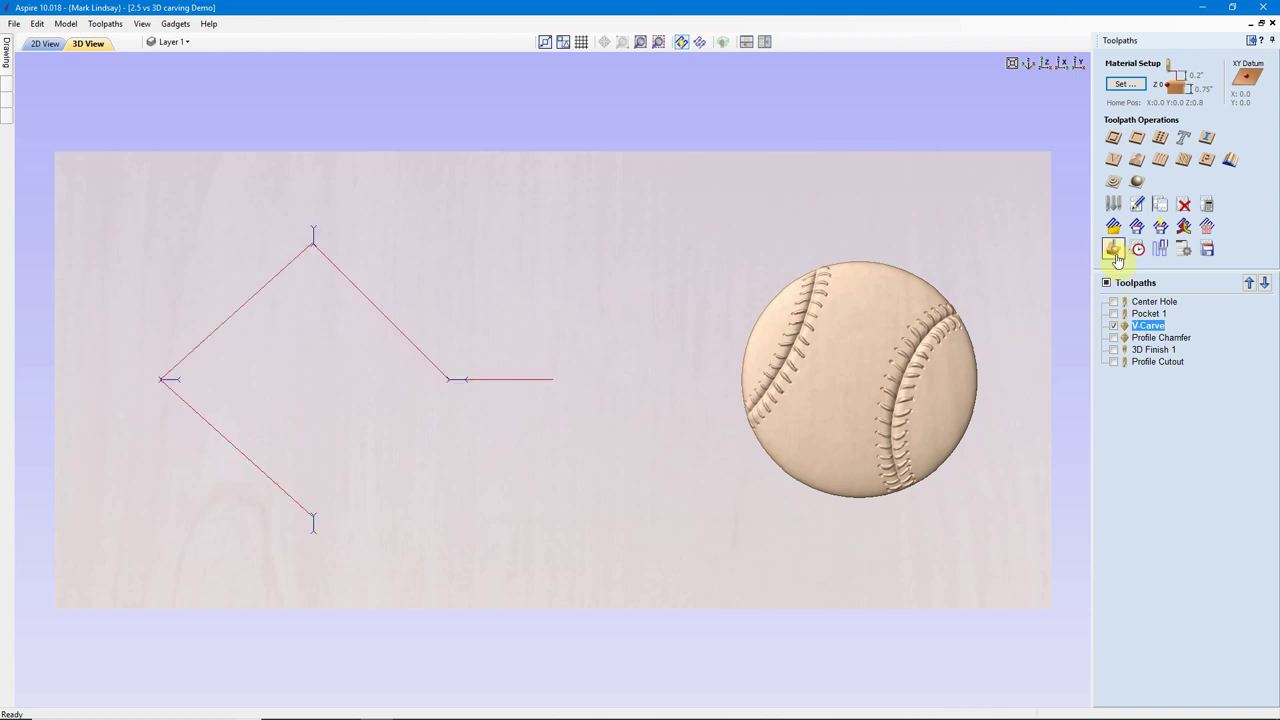
{"action": "left_click", "coordinate": [1112, 249]}
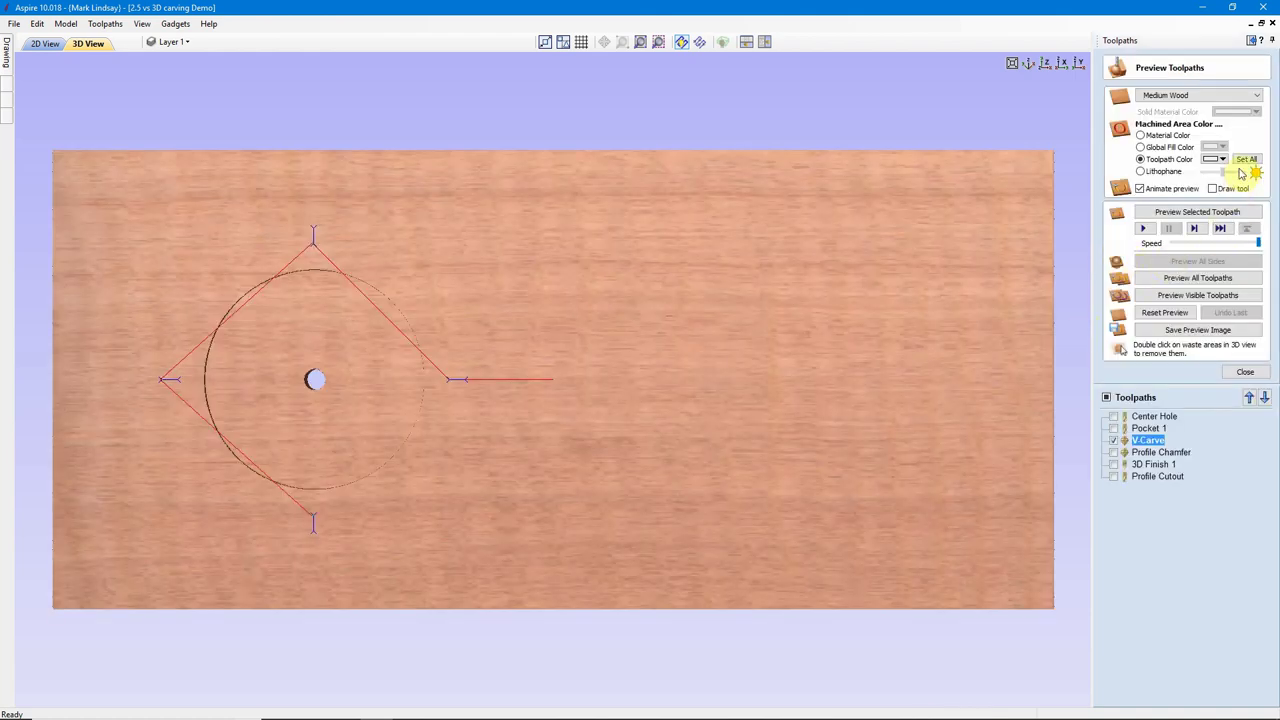
- Simulate the V-Carve toolpath and zoom into one of the four carved grooves
{"action": "left_click", "coordinate": [1199, 211]}
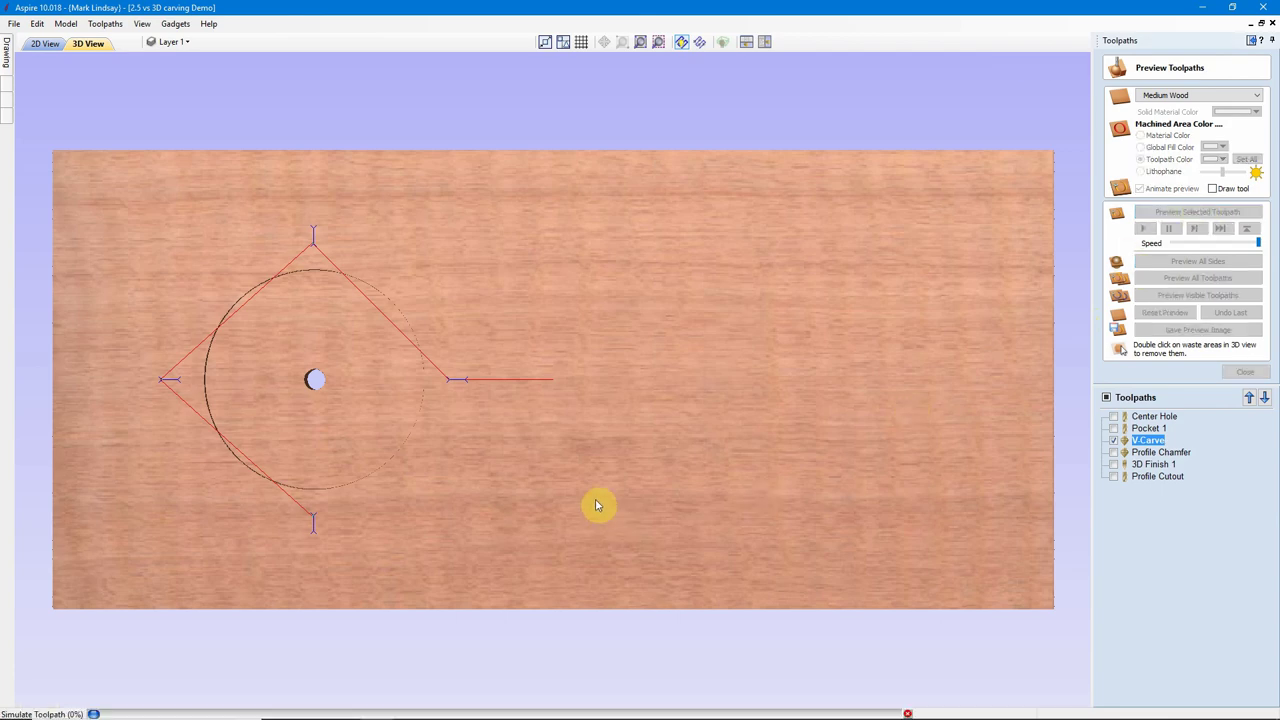
{"action": "scroll", "coordinate": [450, 385], "scroll_direction": "up", "scroll_amount": 3}
{"action": "scroll", "coordinate": [451, 385], "scroll_direction": "up", "scroll_amount": 3}
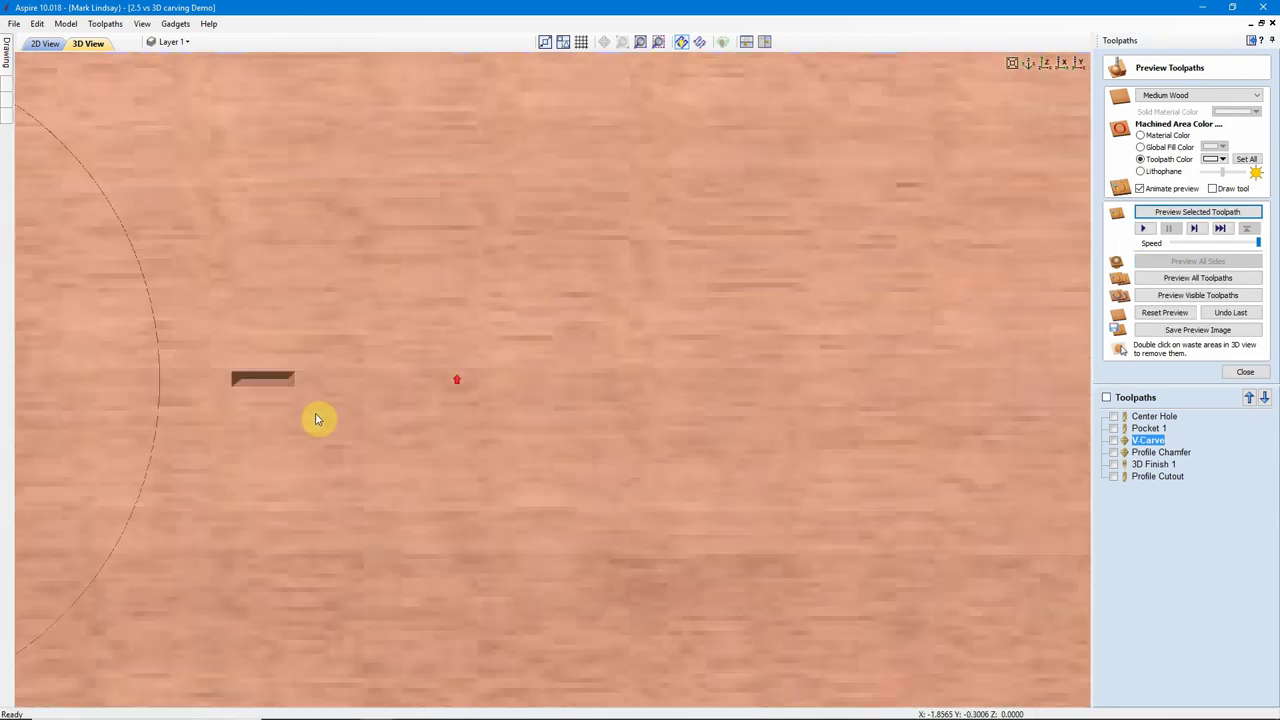
{"action": "middle_click_drag", "start_coordinate": [266, 397], "coordinate": [463, 411]}
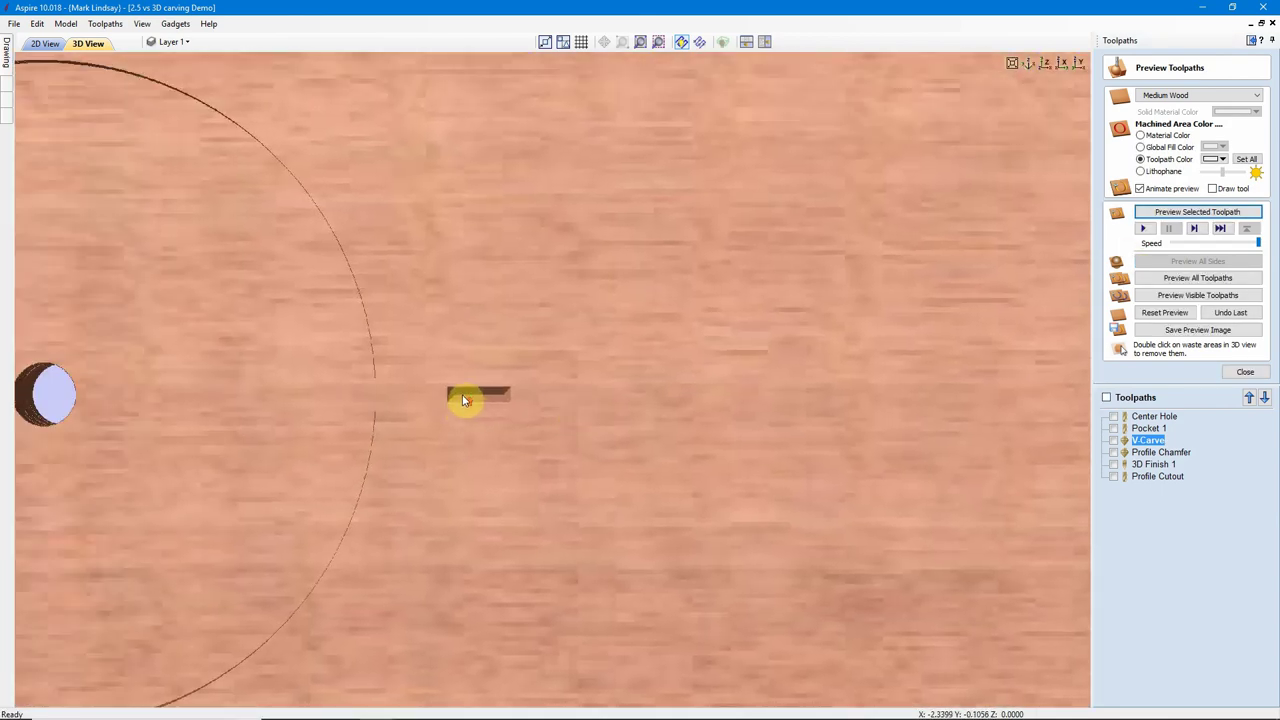
{"action": "scroll", "coordinate": [463, 405], "scroll_direction": "up", "scroll_amount": 4}
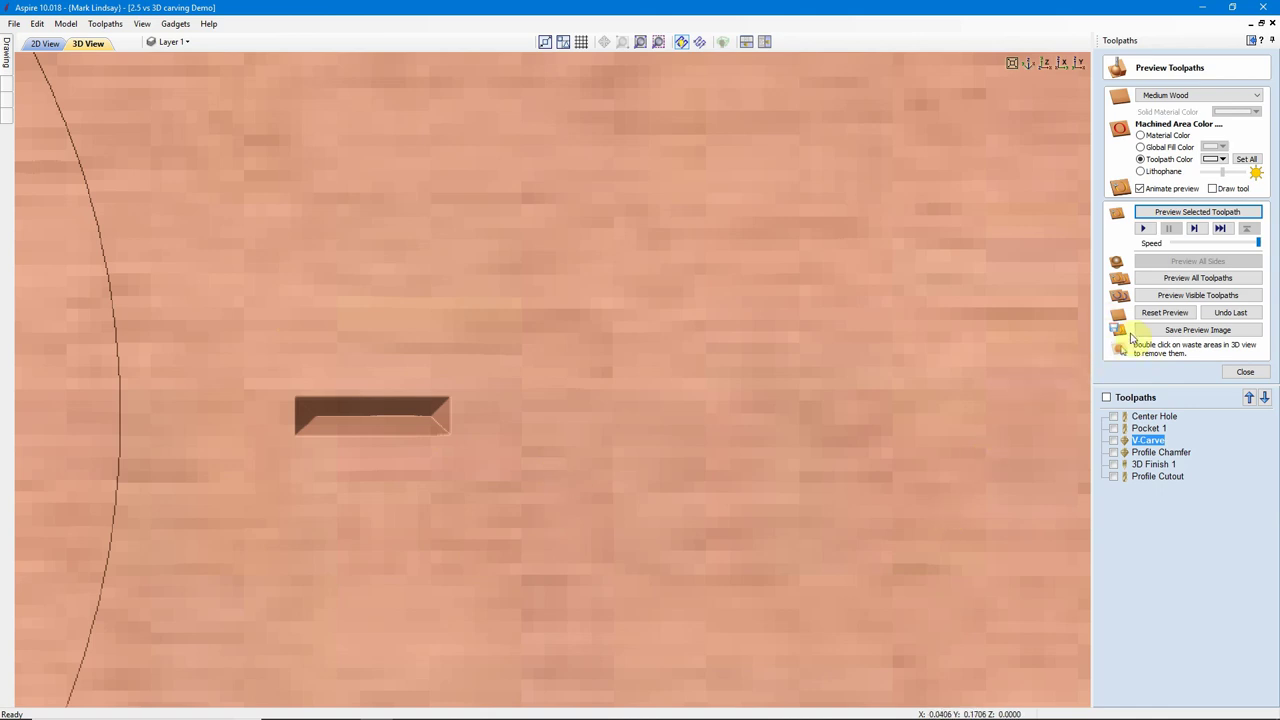
- Fit the whole part back in view and select the Profile Chamfer toolpath
{"action": "left_click", "coordinate": [1150, 441]}
{"action": "key", "text": "F3"}
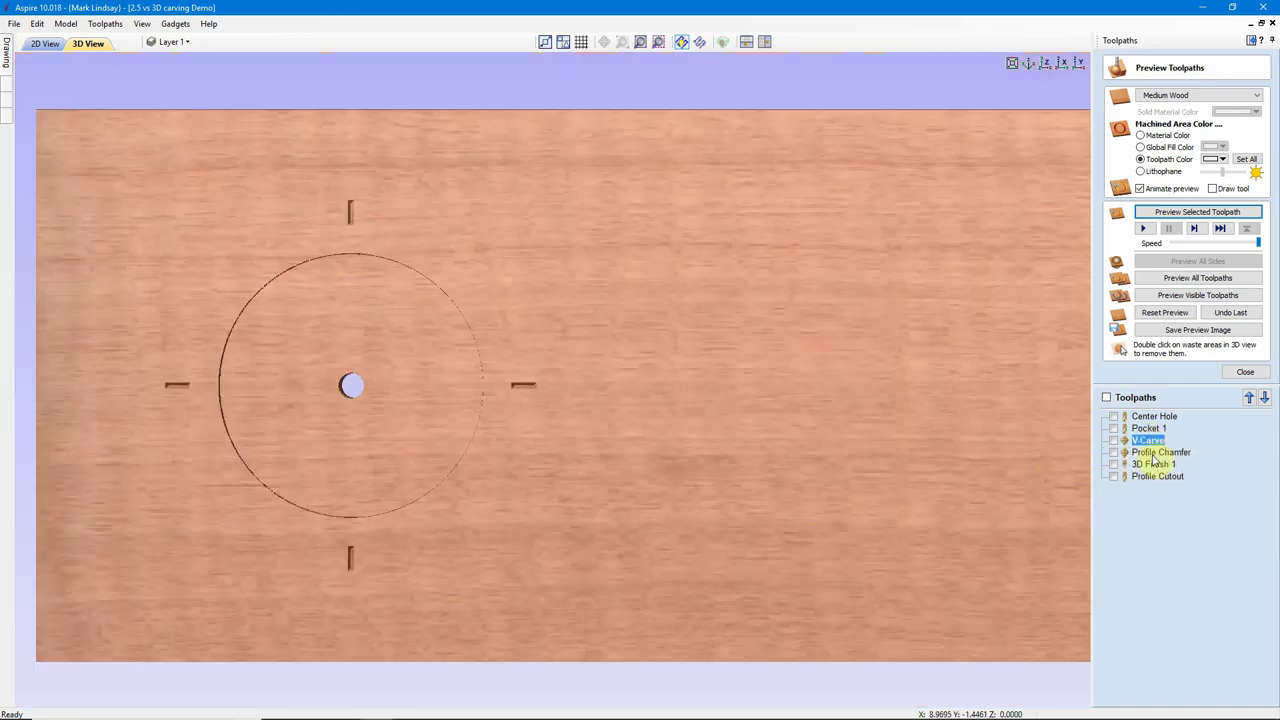
{"action": "left_click", "coordinate": [1150, 454]}
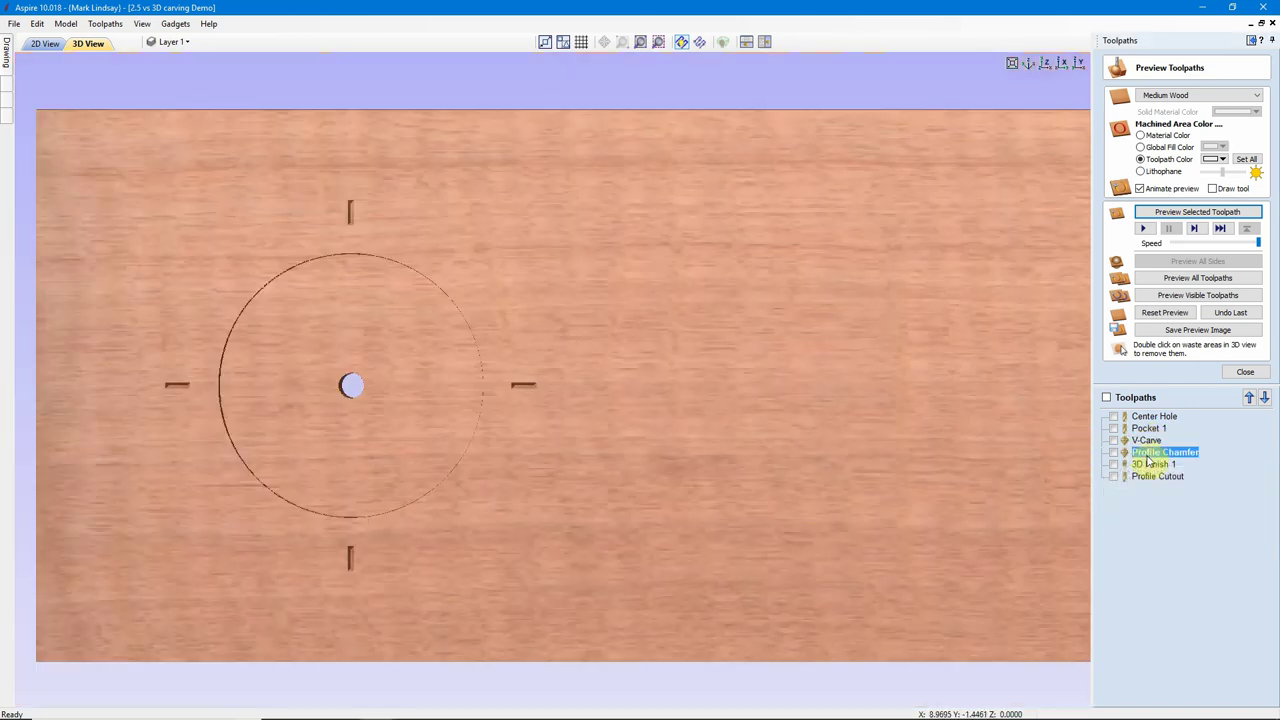
- Review the Profile Chamfer's 90° V-bit, 0.125-inch-deep settings unchanged, then reopen the toolpath preview
{"action": "left_click", "coordinate": [33, 44]}
{"action": "scroll", "coordinate": [762, 350], "scroll_direction": "down", "scroll_amount": 2}
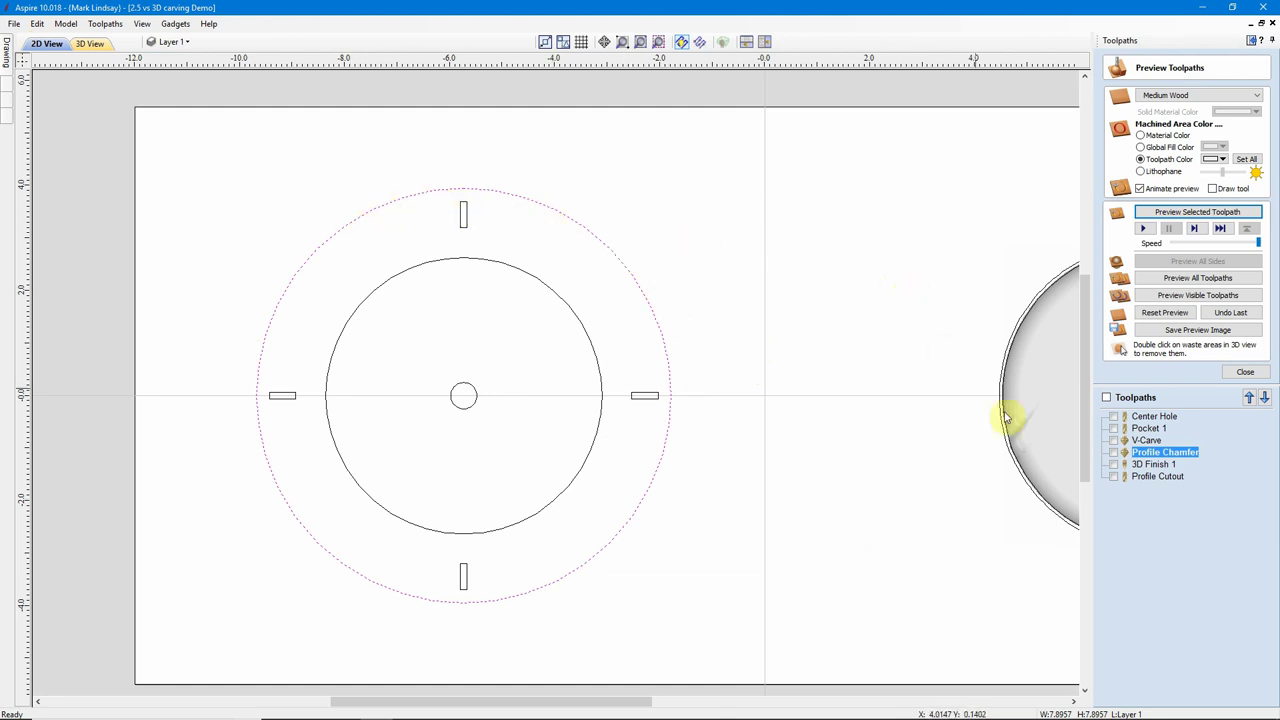
{"action": "left_click", "coordinate": [1245, 372]}
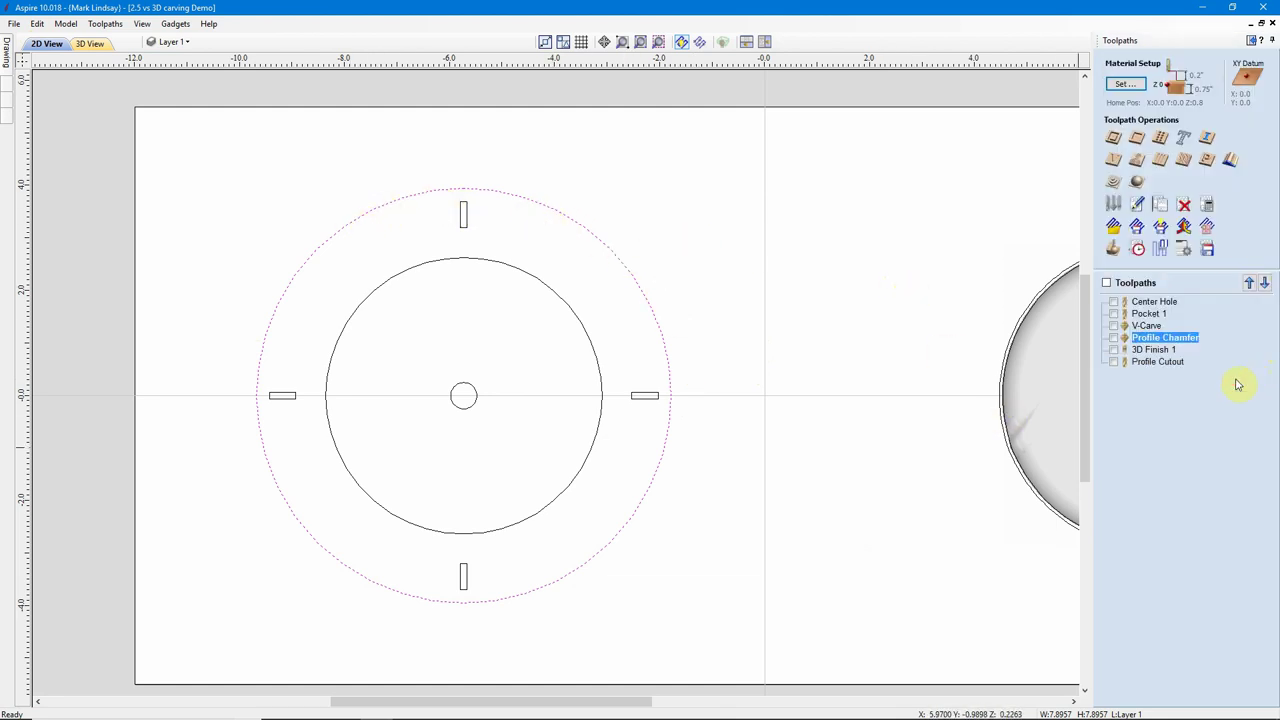
{"action": "double_click", "coordinate": [1166, 339]}
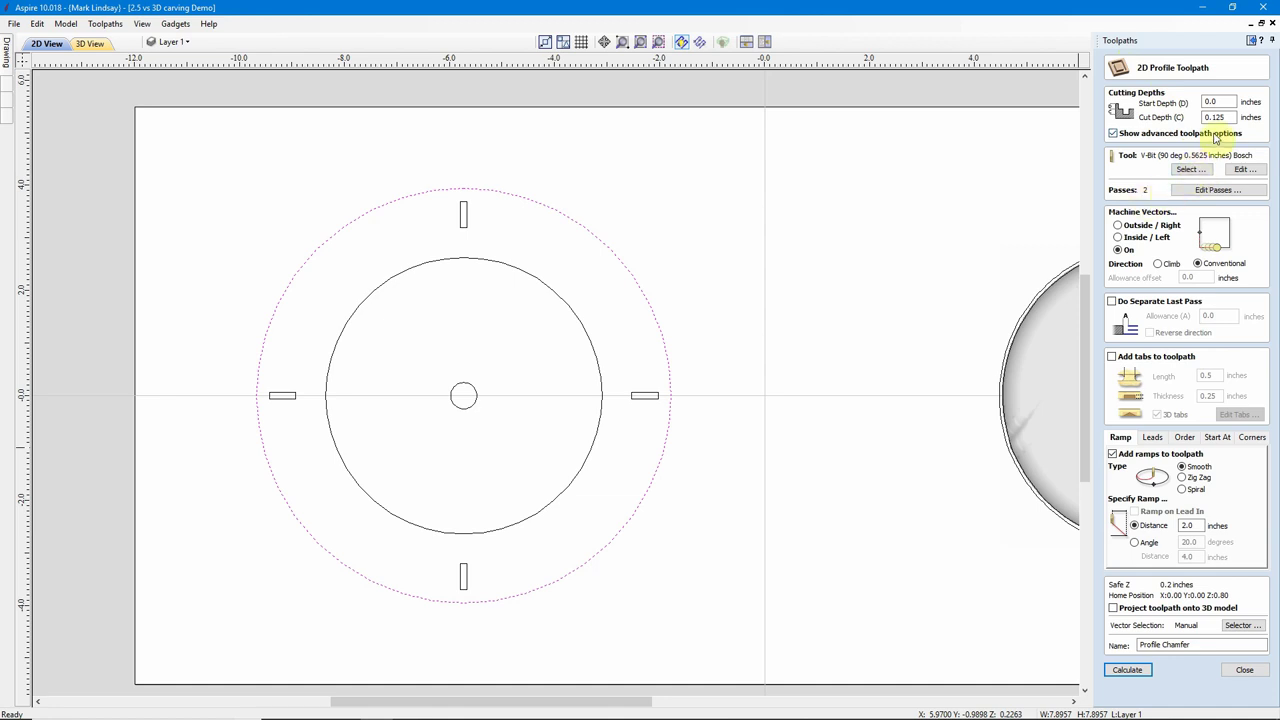
{"action": "left_click", "coordinate": [1242, 672]}
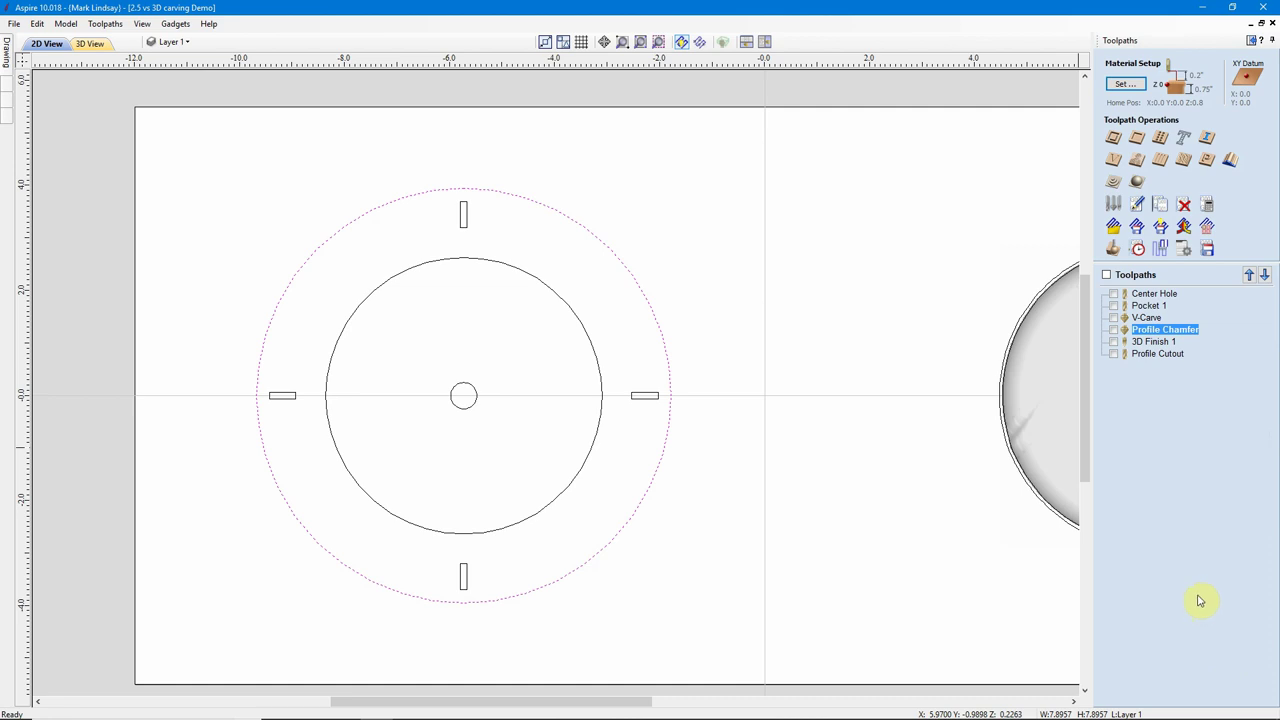
{"action": "left_click", "coordinate": [1112, 249]}
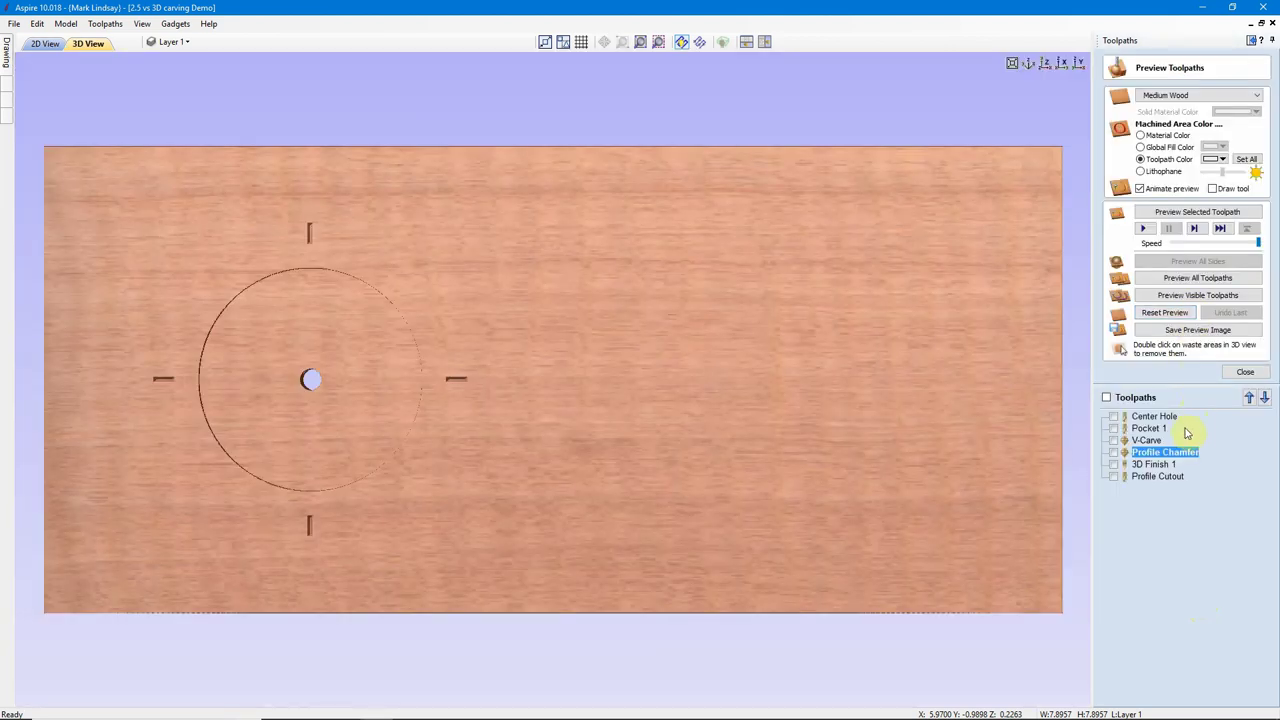
- Show the Profile Chamfer toolpath and tilt the board low to see it around the clock ring
{"action": "left_click", "coordinate": [1113, 452]}
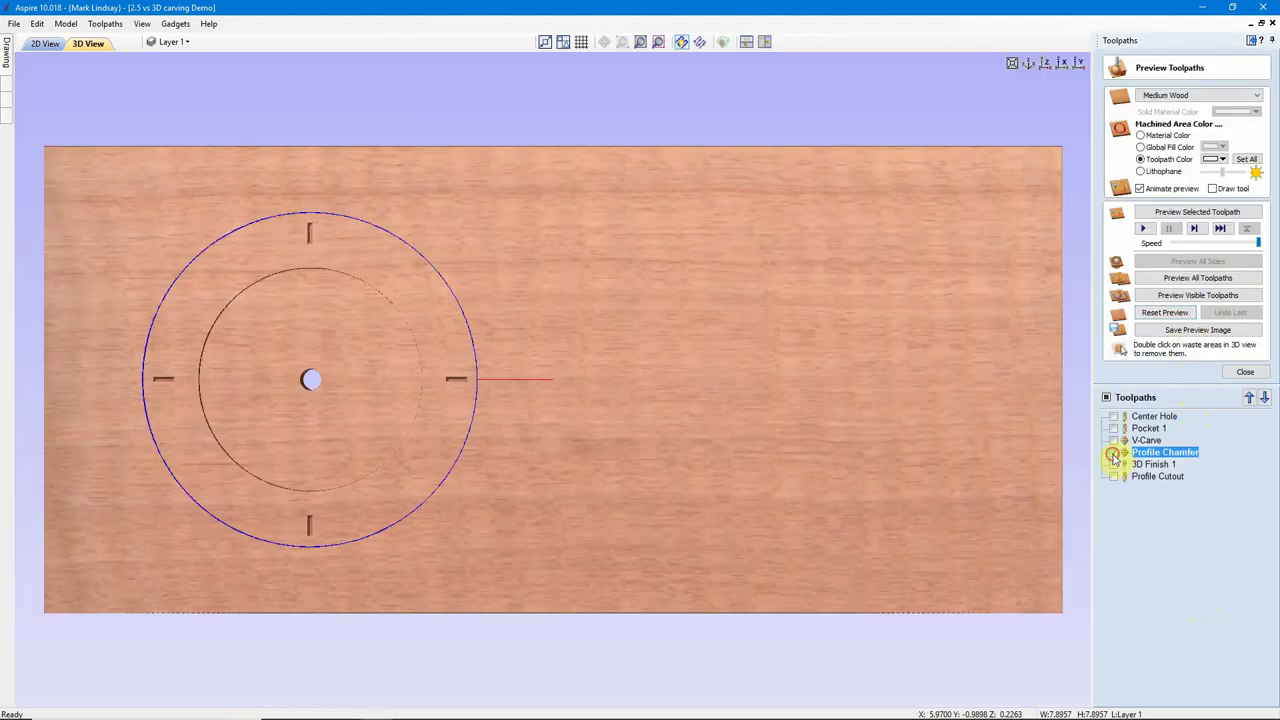
{"action": "middle_click_drag", "start_coordinate": [686, 448], "coordinate": [609, 563]}
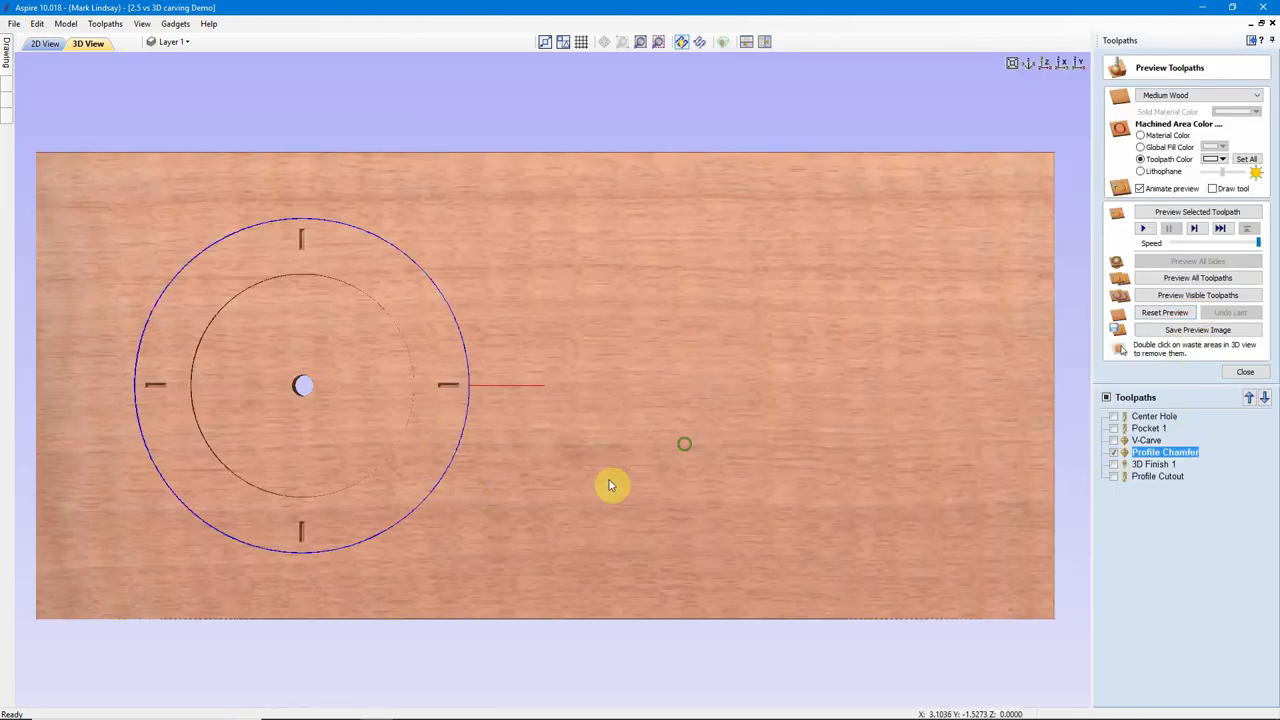
{"action": "left_click_drag", "start_coordinate": [452, 495], "coordinate": [503, 517]}
{"action": "left_click_drag", "start_coordinate": [663, 394], "coordinate": [666, 391]}
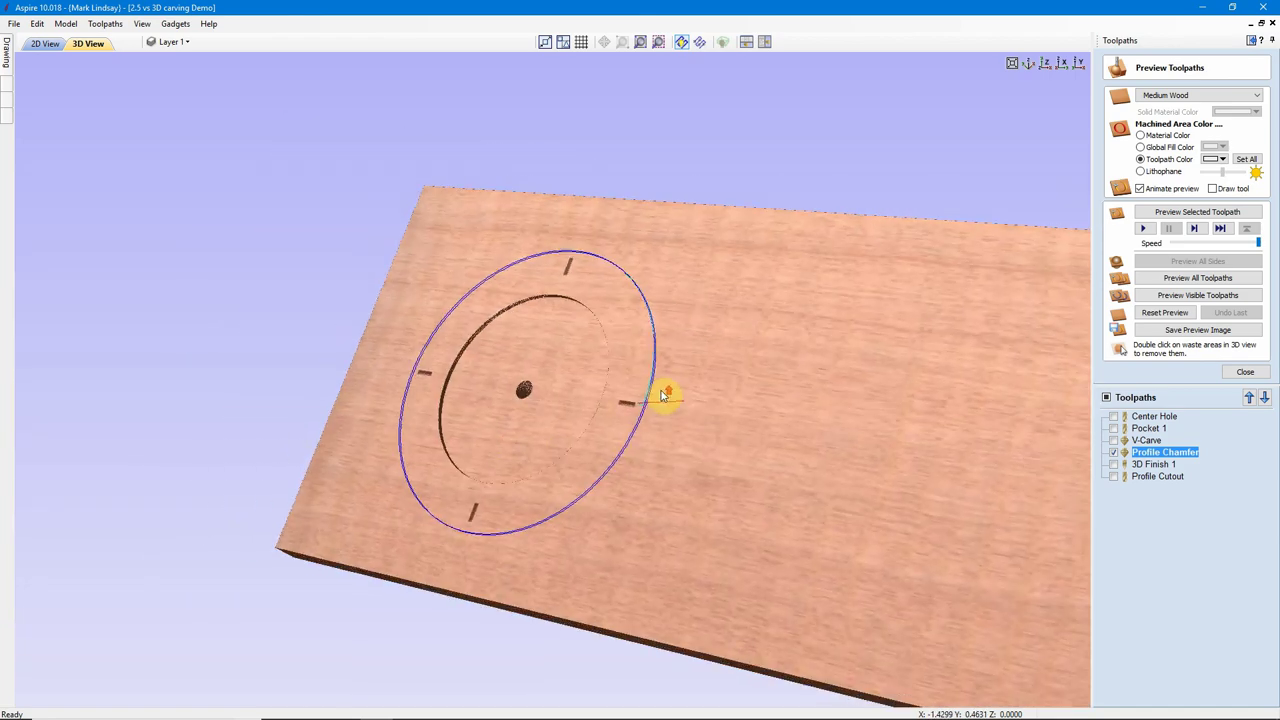
{"action": "scroll", "coordinate": [690, 475], "scroll_direction": "up", "scroll_amount": 3}
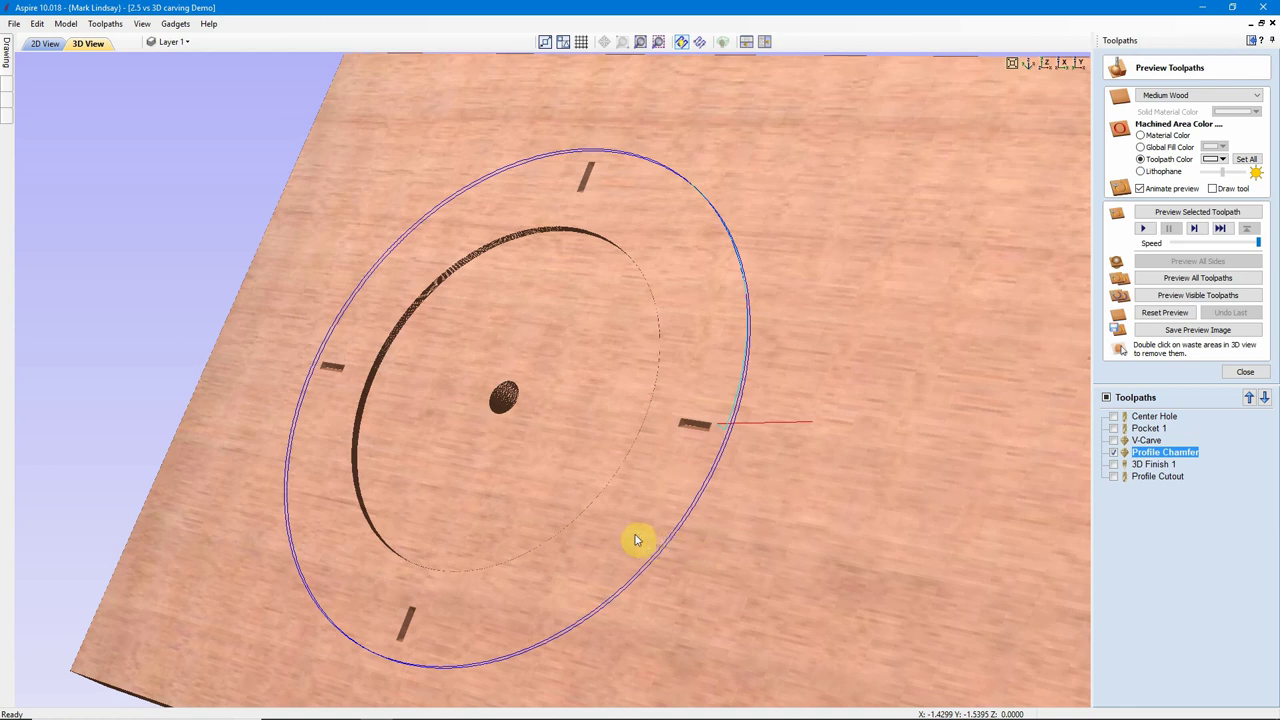
{"action": "left_click_drag", "start_coordinate": [637, 537], "coordinate": [655, 535]}
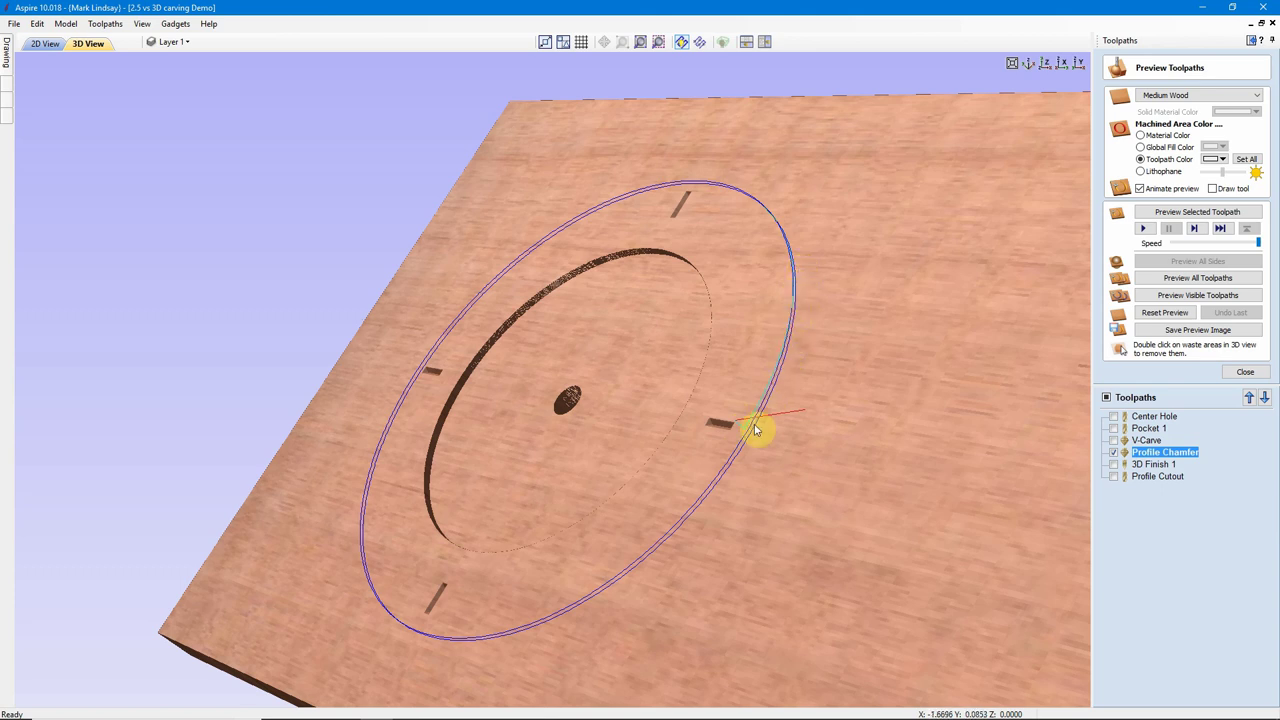
{"action": "double_click", "coordinate": [1168, 453]}
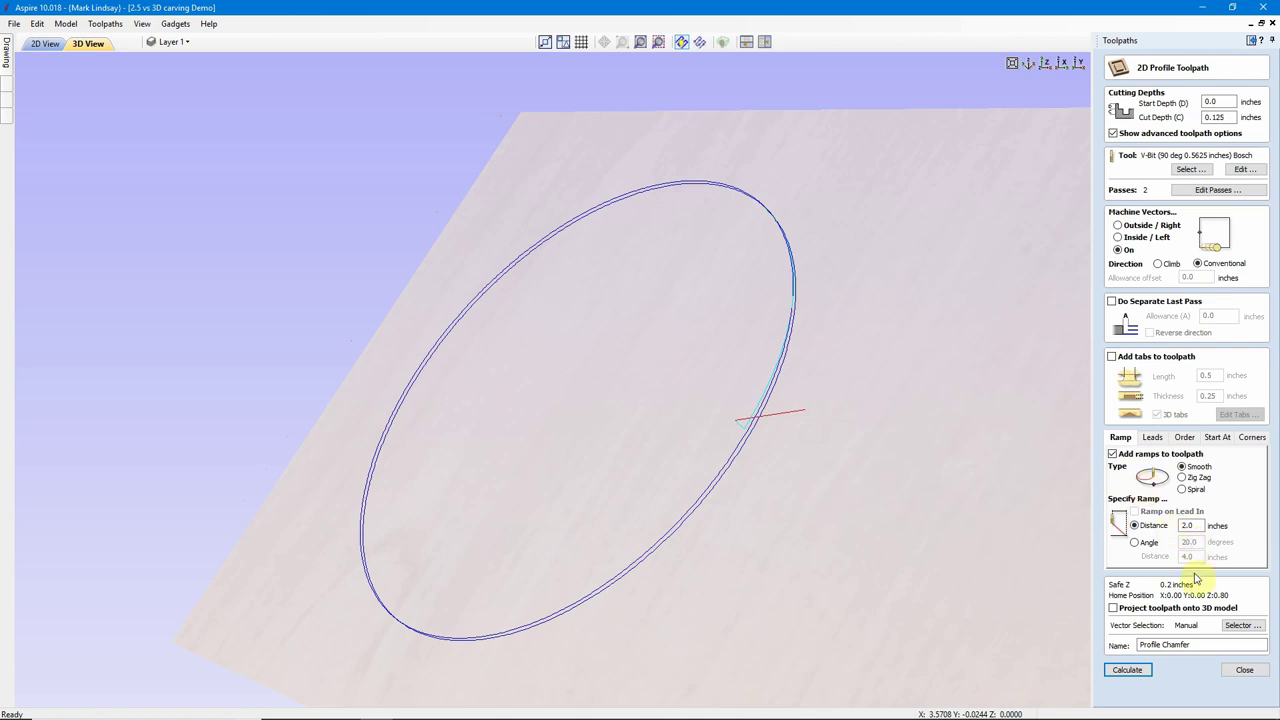
{"action": "left_click", "coordinate": [1248, 671]}
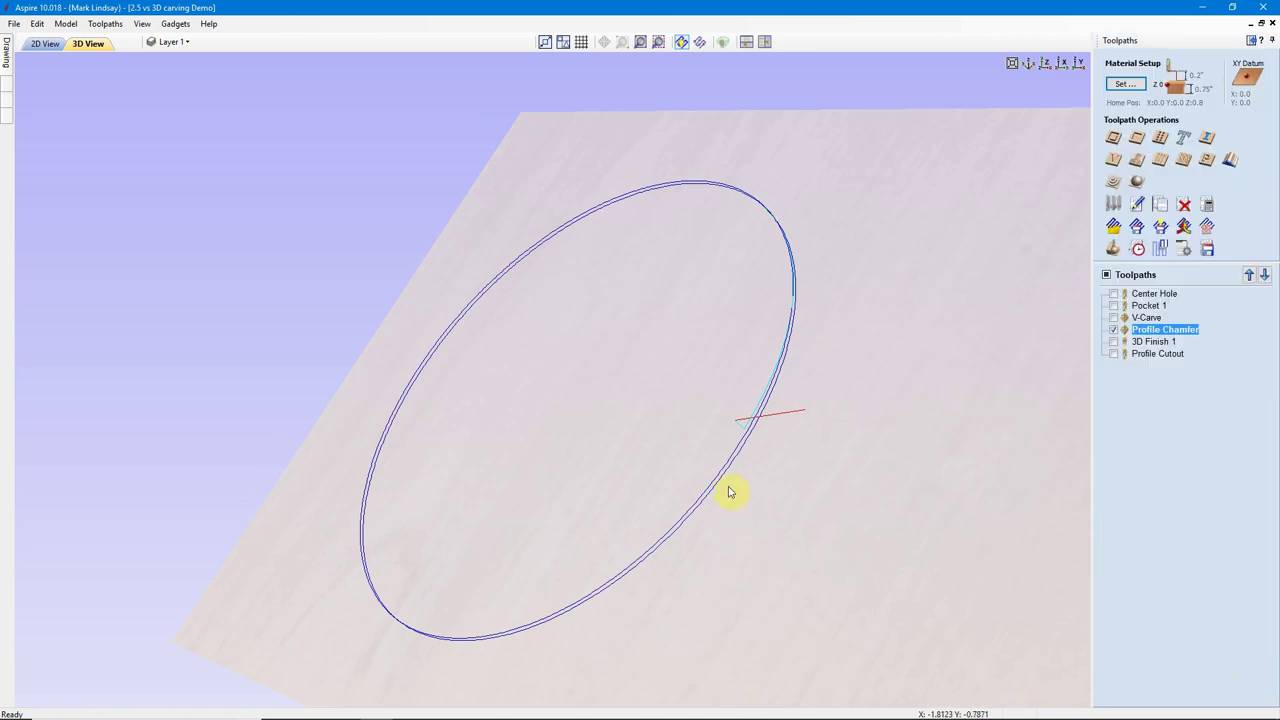
{"action": "left_click", "coordinate": [1111, 247]}
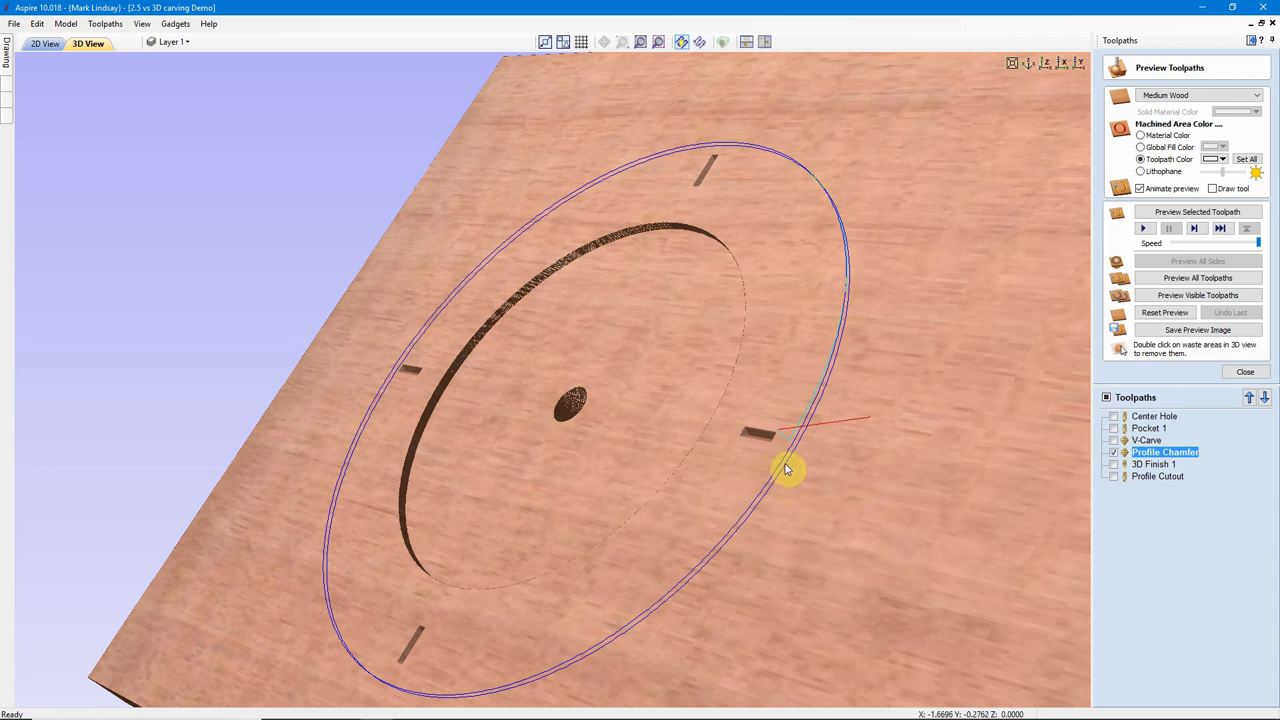
- Simulate the Profile Chamfer's bevelled groove around the clock ring, then view the board from above
{"action": "left_click", "coordinate": [1186, 213]}
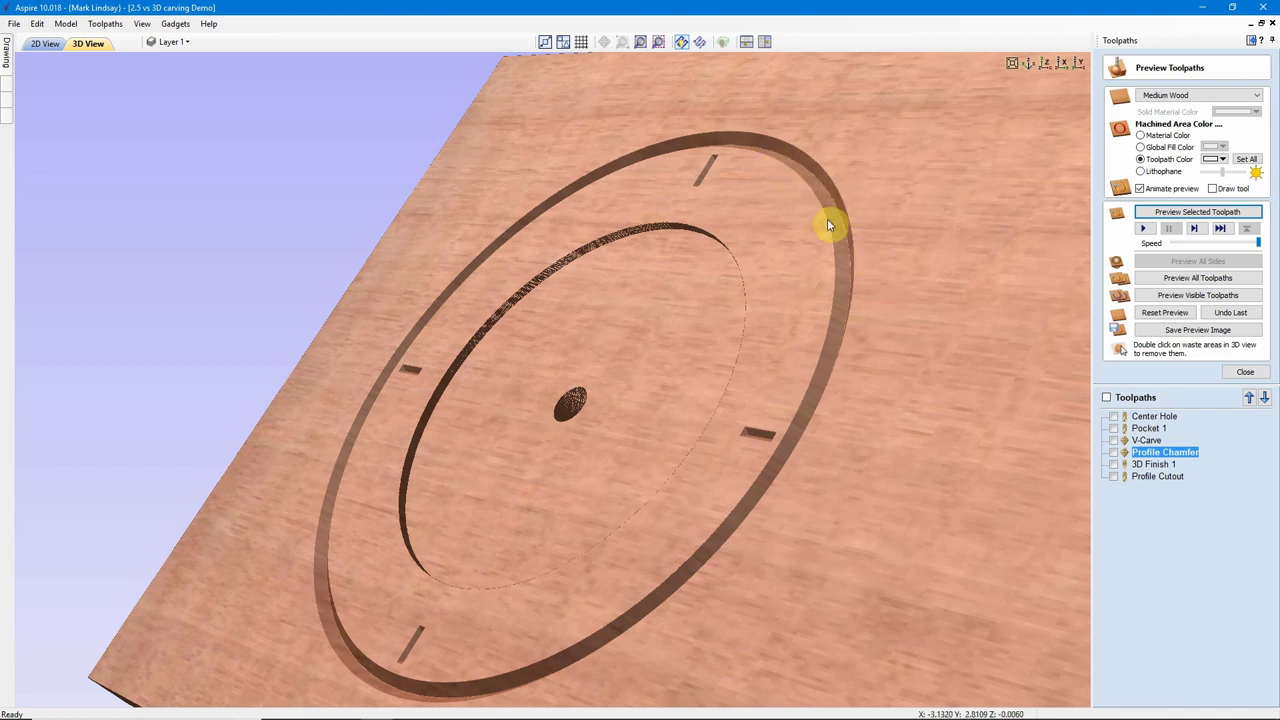
{"action": "left_click", "coordinate": [1045, 64]}
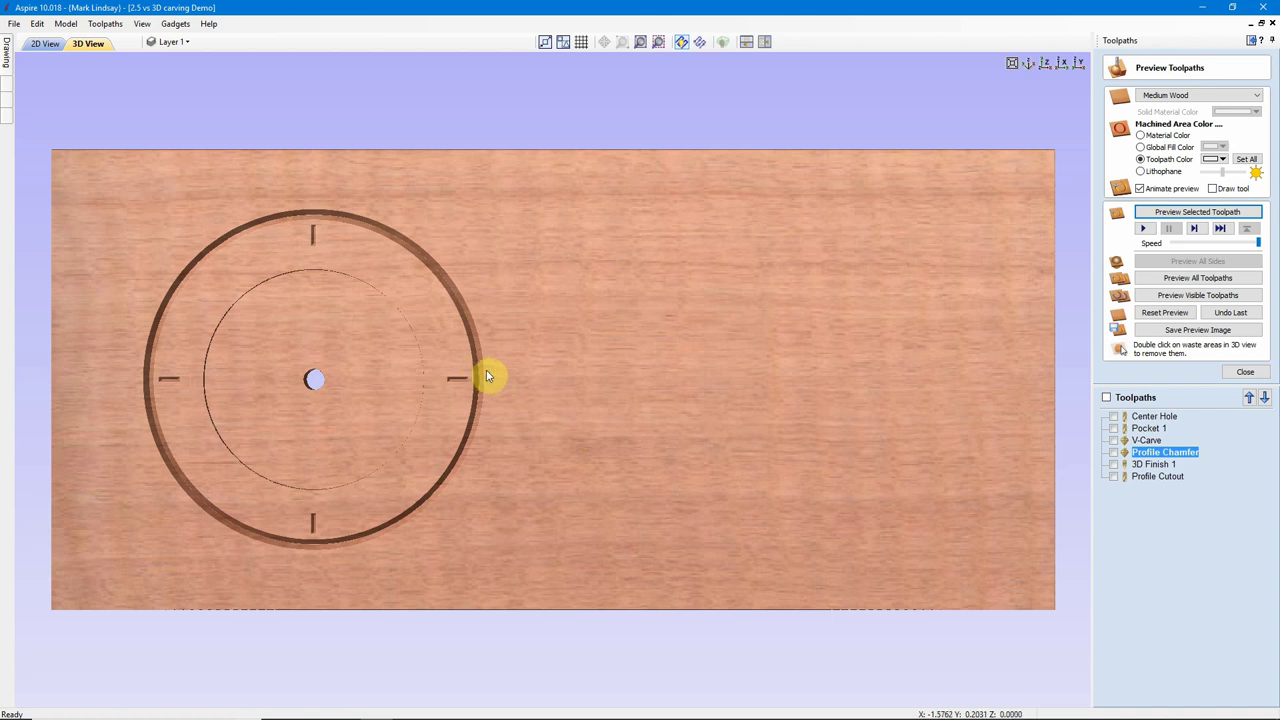
- Select and display the 3D Finish 1 toolpath over the baseball disc
{"action": "left_click", "coordinate": [1158, 465]}
{"action": "left_click", "coordinate": [1115, 465]}
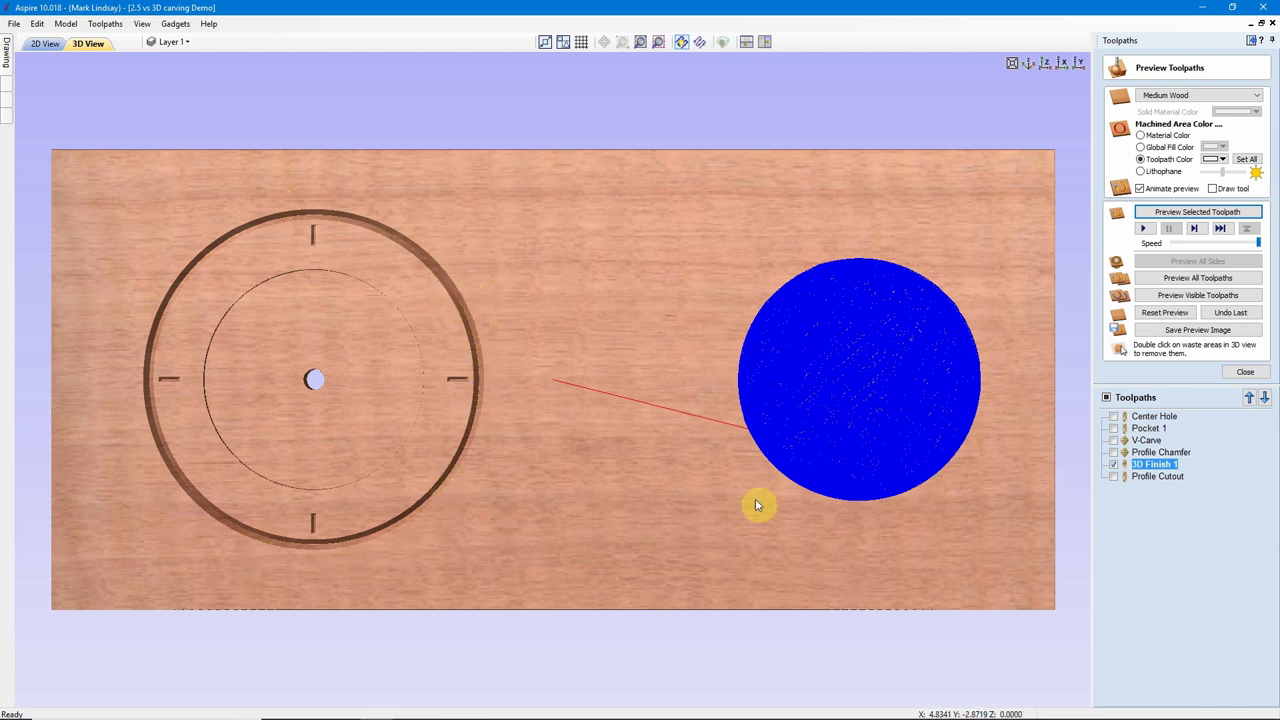
{"action": "mouse_move", "coordinate": [1137, 471]}
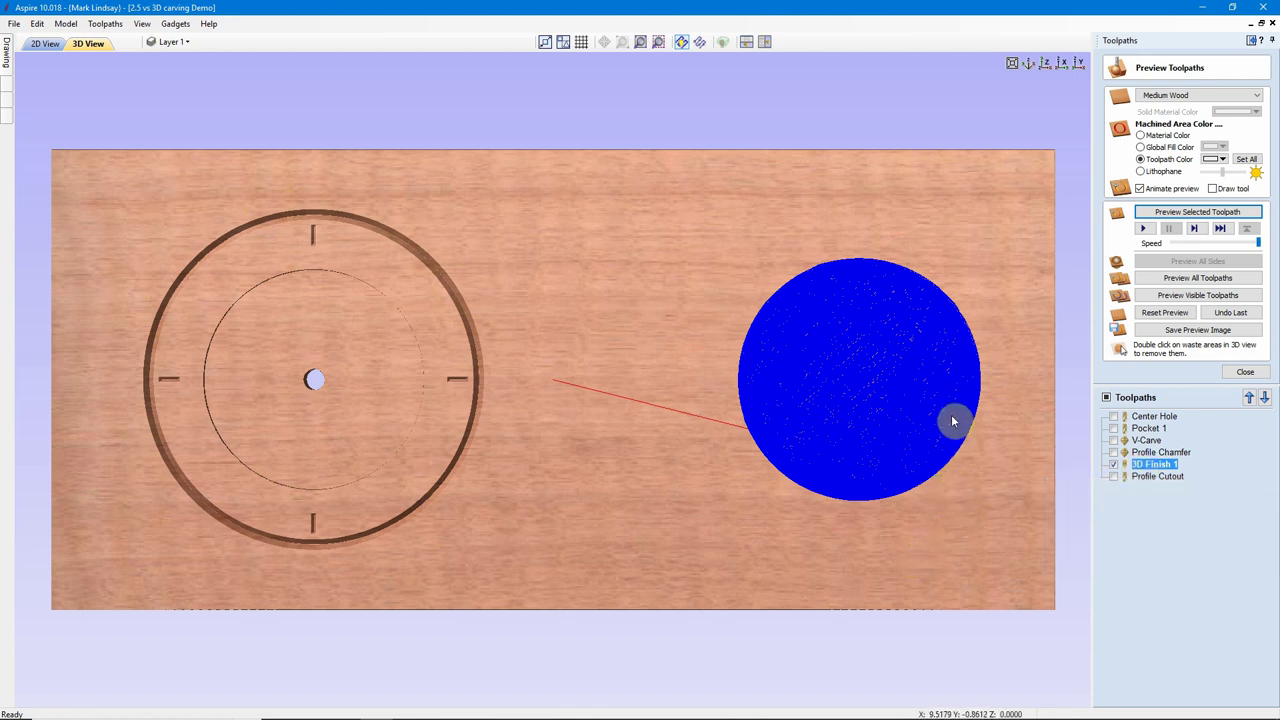
- Inspect the baseball toolpath from the side, return to top view, and lower the preview speed
{"action": "left_click", "coordinate": [1078, 64]}
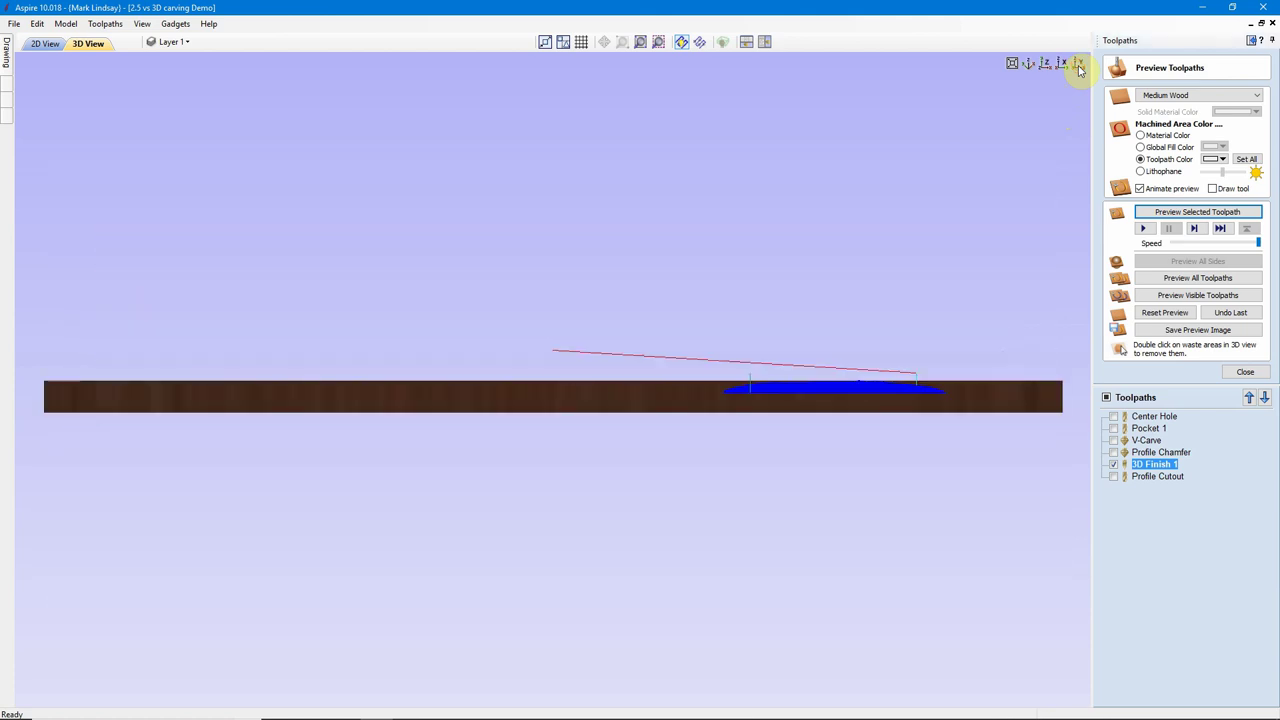
{"action": "scroll", "coordinate": [928, 396], "scroll_direction": "up", "scroll_amount": 1}
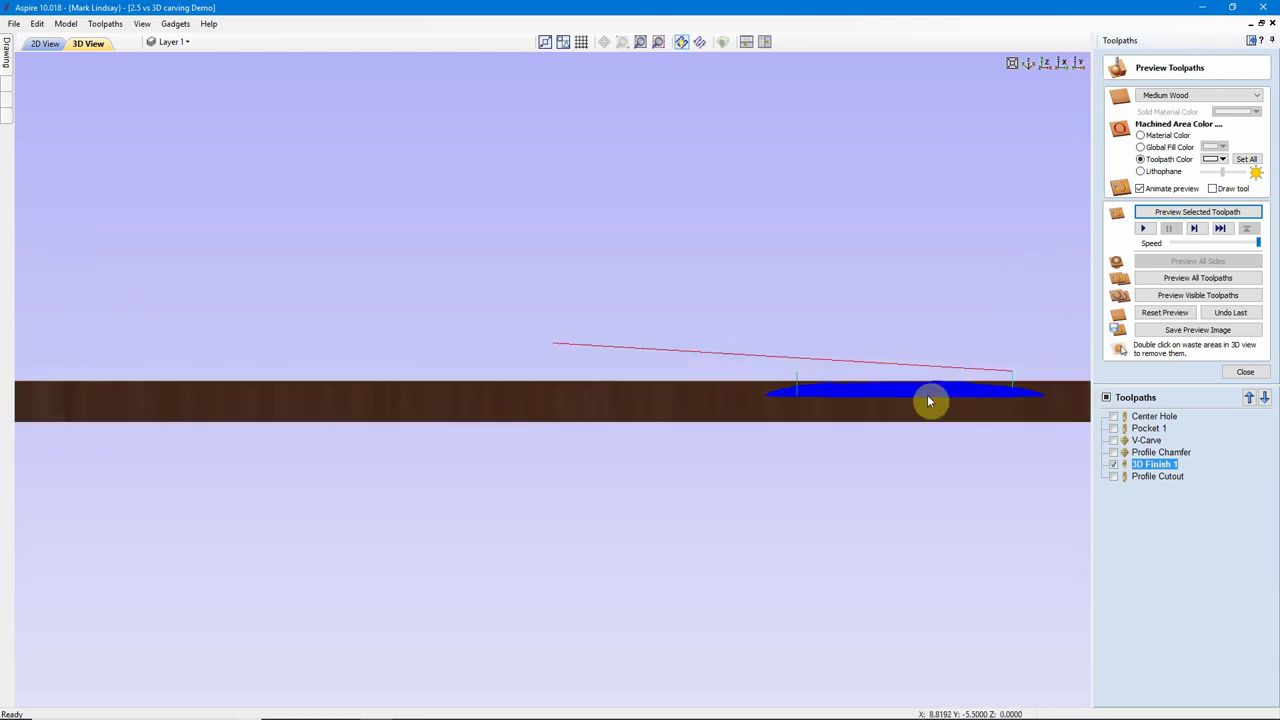
{"action": "middle_click_drag", "start_coordinate": [937, 401], "coordinate": [720, 408]}
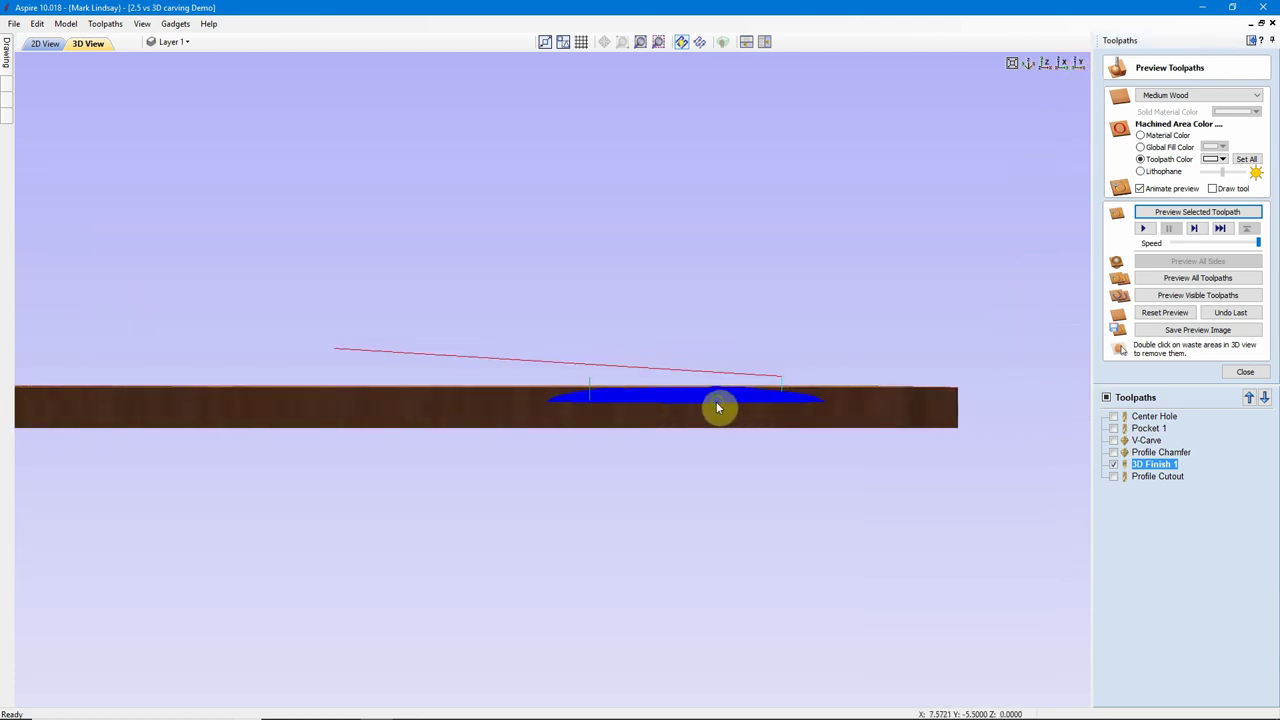
{"action": "scroll", "coordinate": [727, 408], "scroll_direction": "up", "scroll_amount": 1}
{"action": "scroll", "coordinate": [726, 409], "scroll_direction": "up", "scroll_amount": 3}
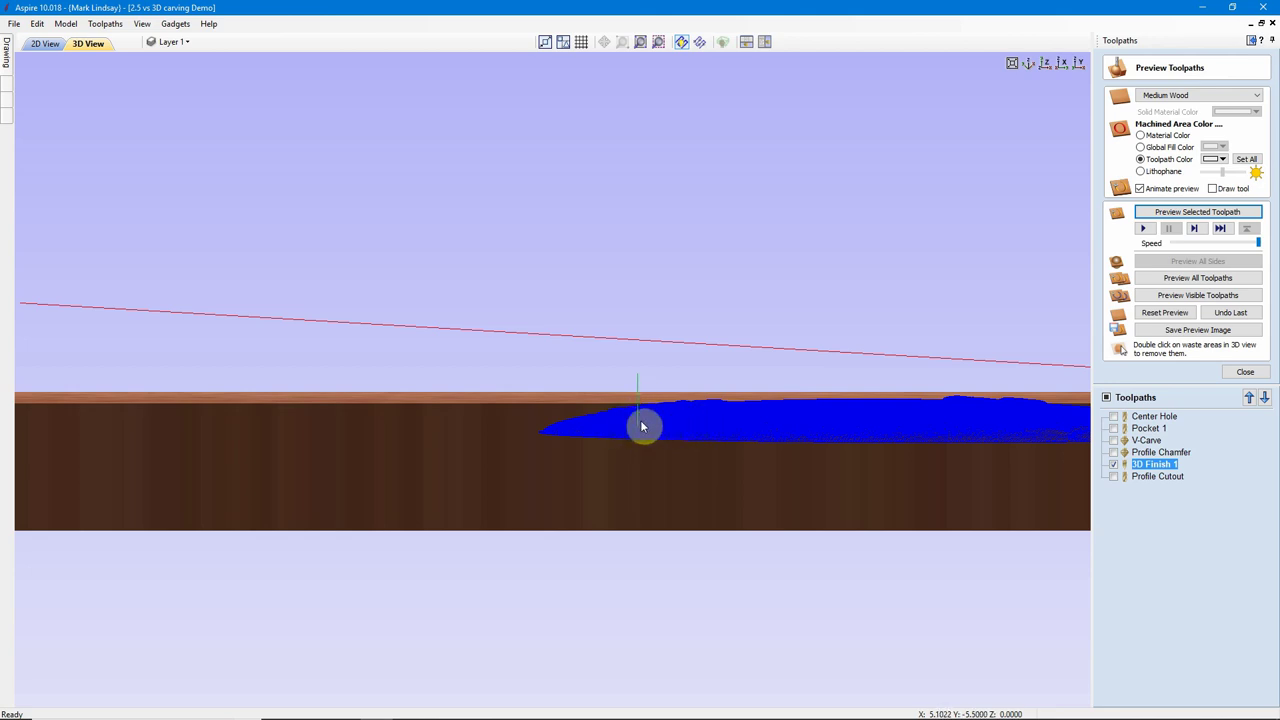
{"action": "left_click", "coordinate": [1044, 65]}
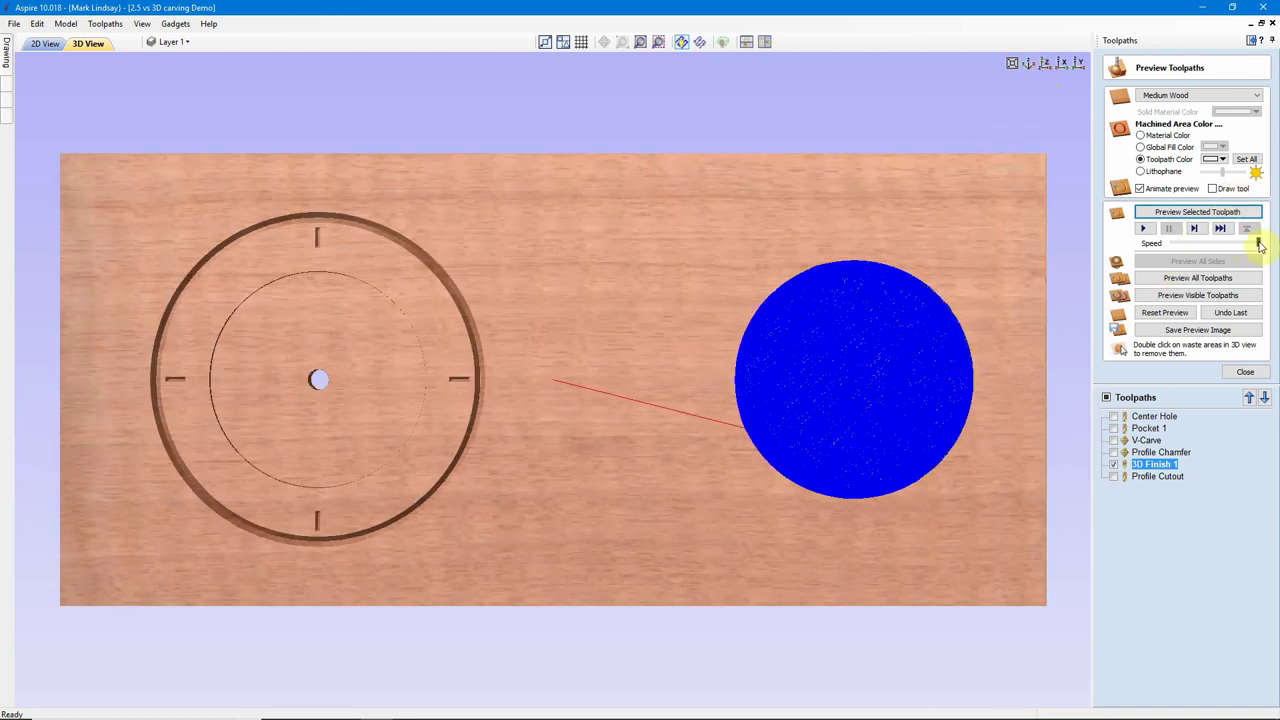
{"action": "left_click_drag", "start_coordinate": [1258, 243], "coordinate": [1196, 245]}
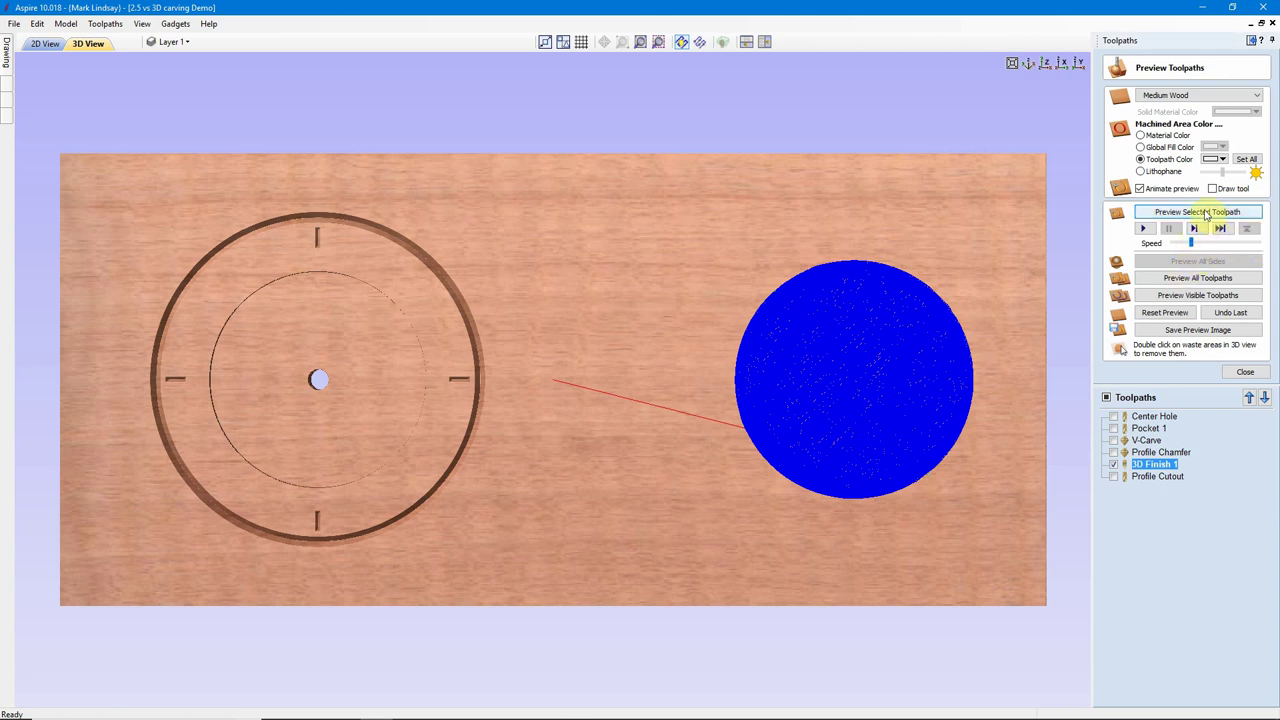
- Simulate the 3D Finish 1 toolpath, raising the speed slider to maximum
{"action": "left_click", "coordinate": [1205, 212]}
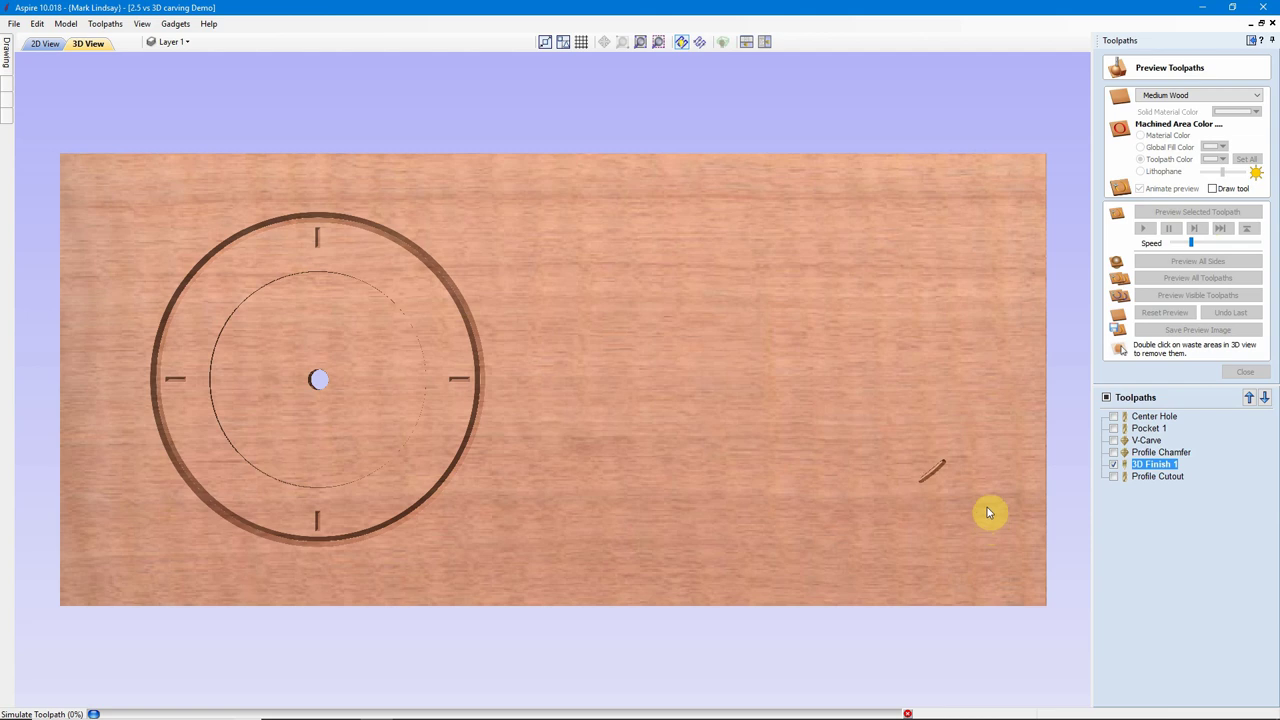
{"action": "left_click", "coordinate": [1190, 242]}
{"action": "left_click_drag", "start_coordinate": [1205, 245], "coordinate": [1249, 246]}
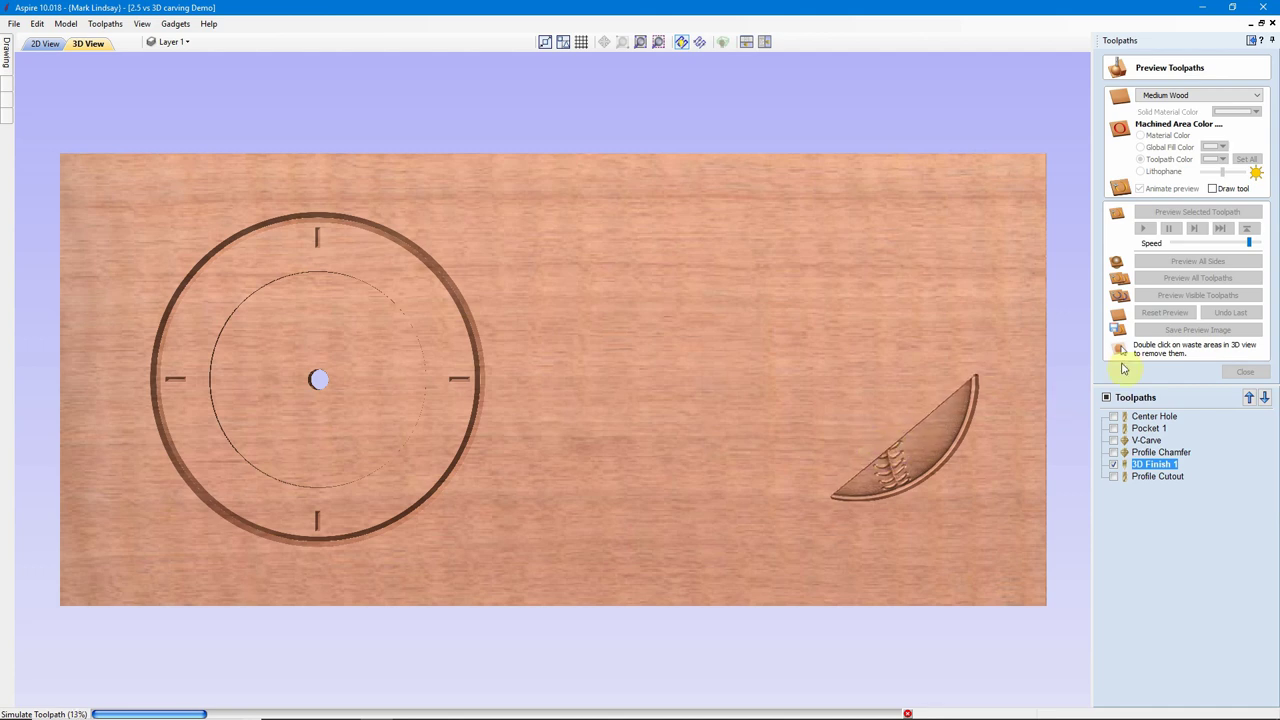
{"action": "left_click_drag", "start_coordinate": [1250, 243], "coordinate": [1258, 243]}
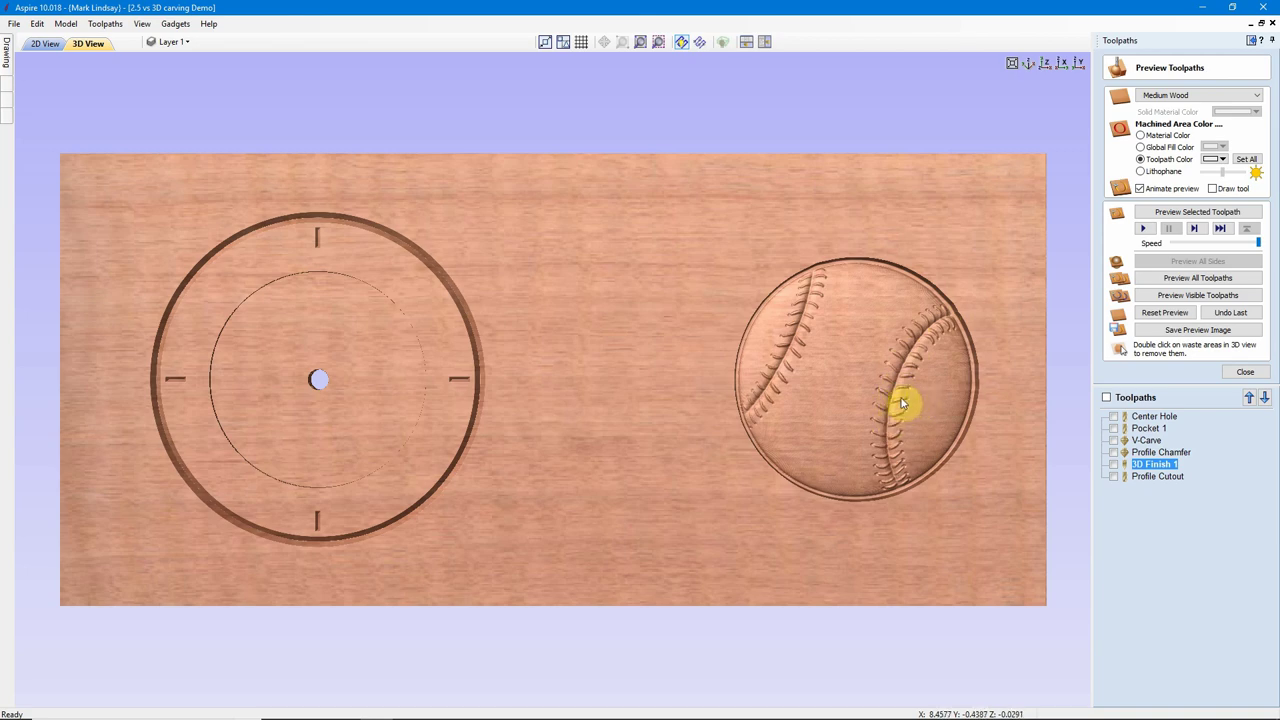
- Zoom and orbit to inspect the carved stitched baseball relief, then fit the whole board
{"action": "scroll", "coordinate": [916, 453], "scroll_direction": "up", "scroll_amount": 5}
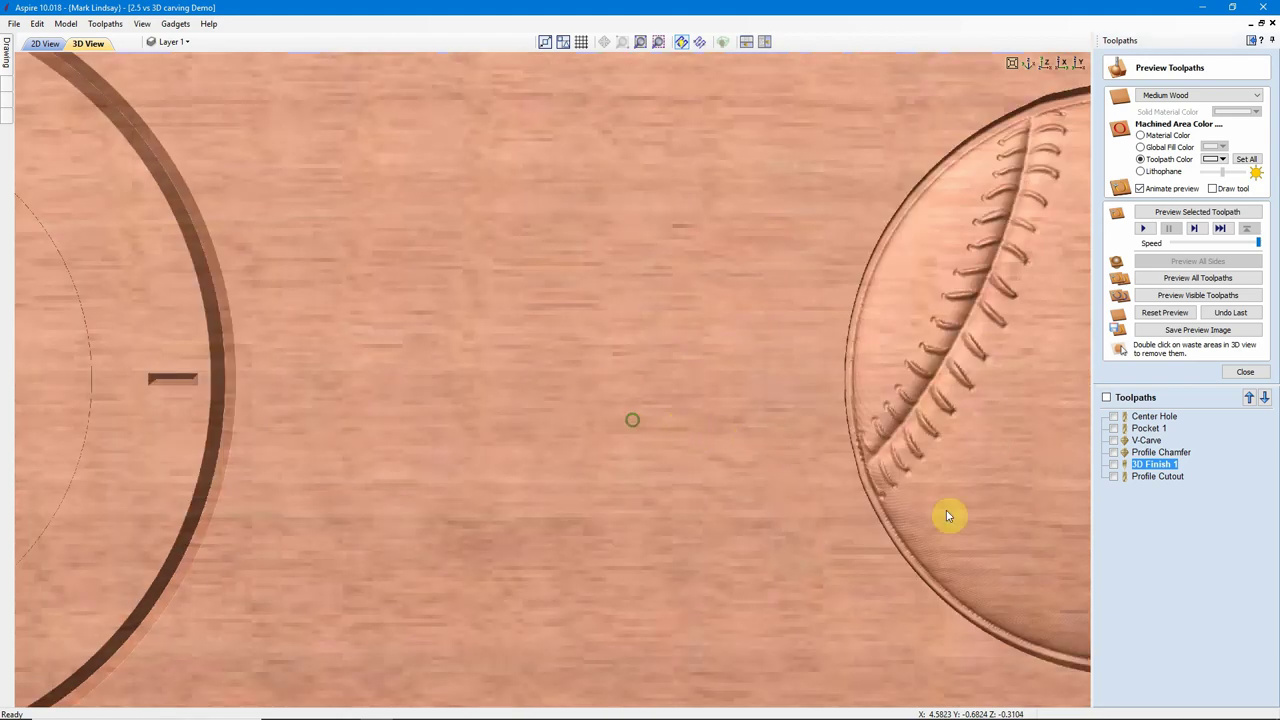
{"action": "middle_click_drag", "start_coordinate": [946, 514], "coordinate": [716, 484]}
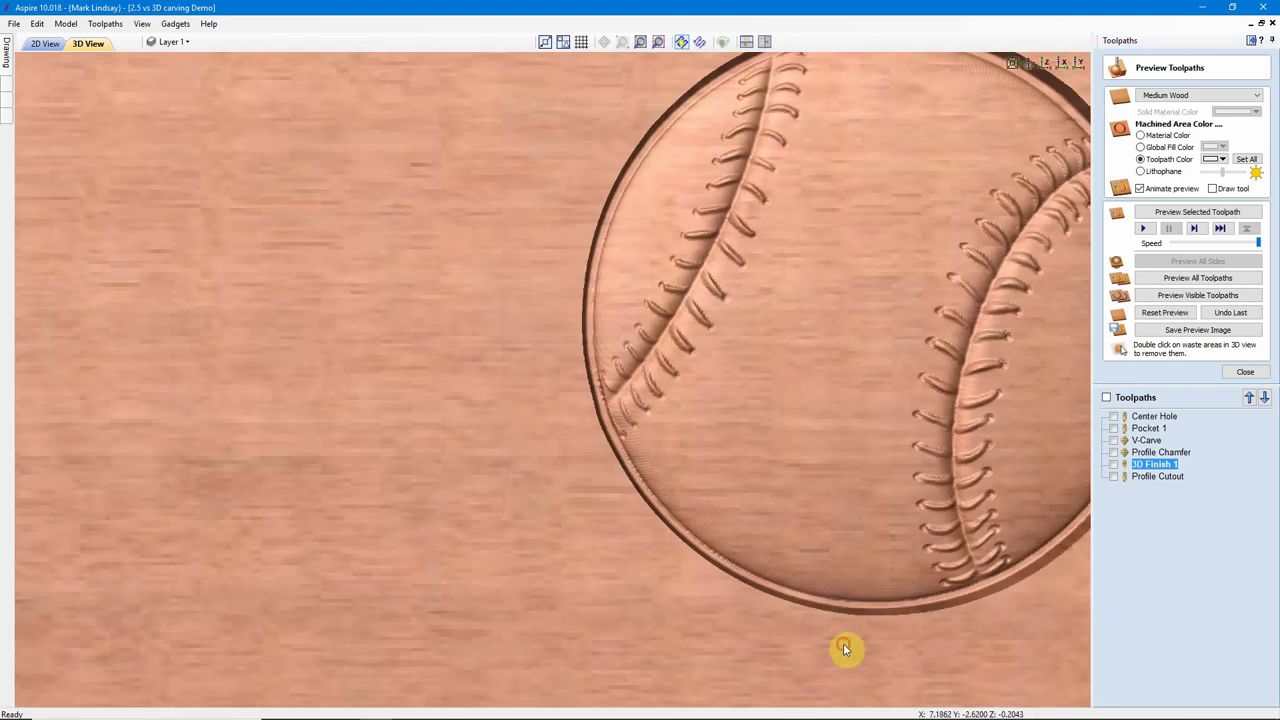
{"action": "scroll", "coordinate": [700, 600], "scroll_direction": "up", "scroll_amount": 2}
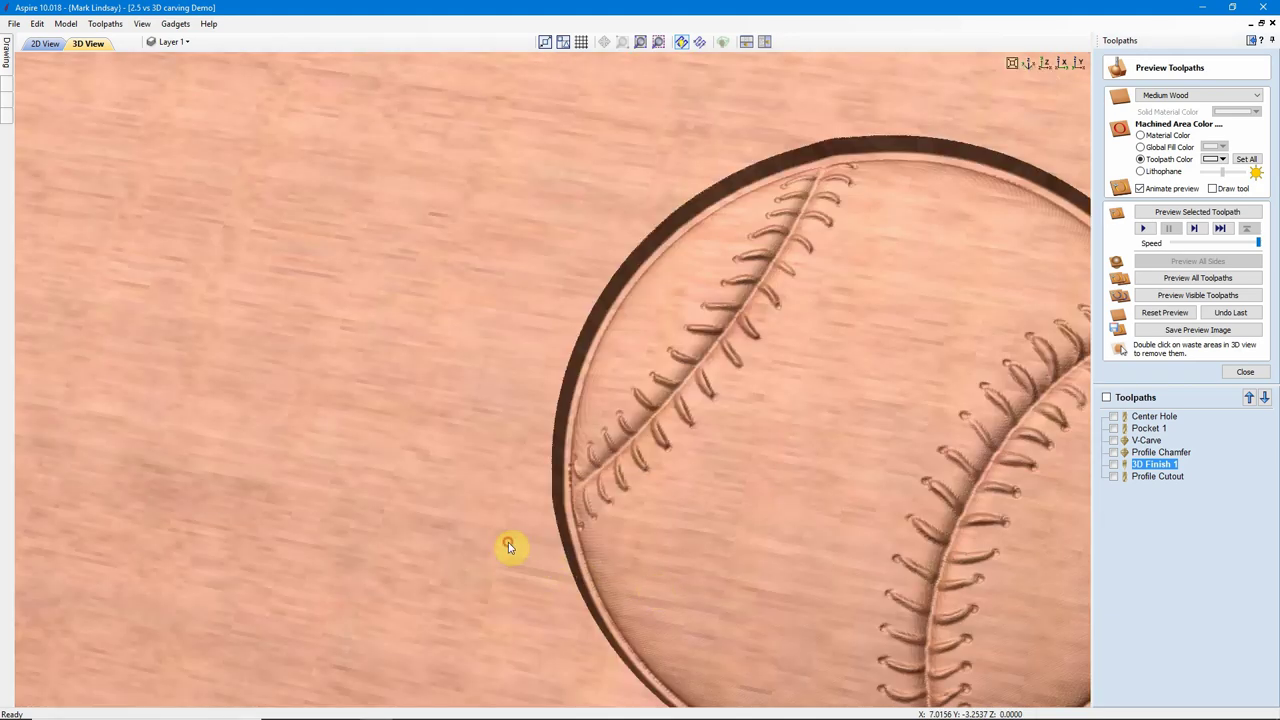
{"action": "left_click_drag", "start_coordinate": [694, 566], "coordinate": [838, 458]}
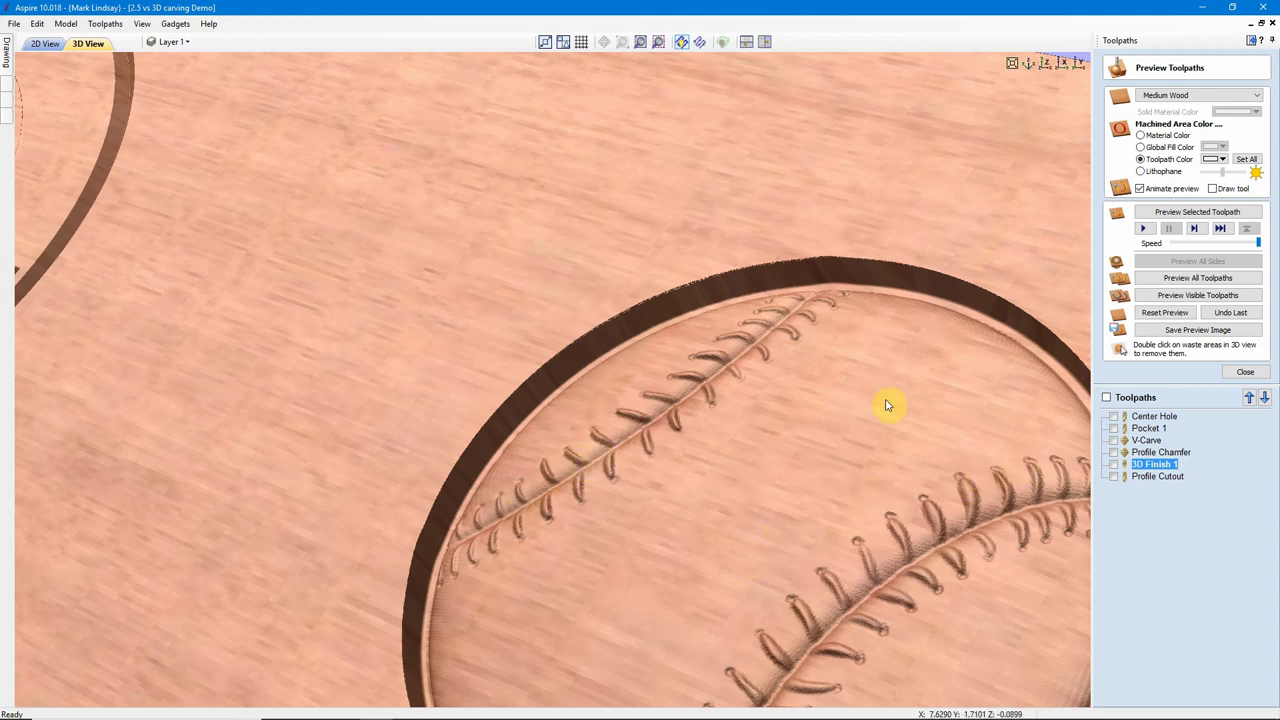
{"action": "left_click", "coordinate": [1045, 62]}
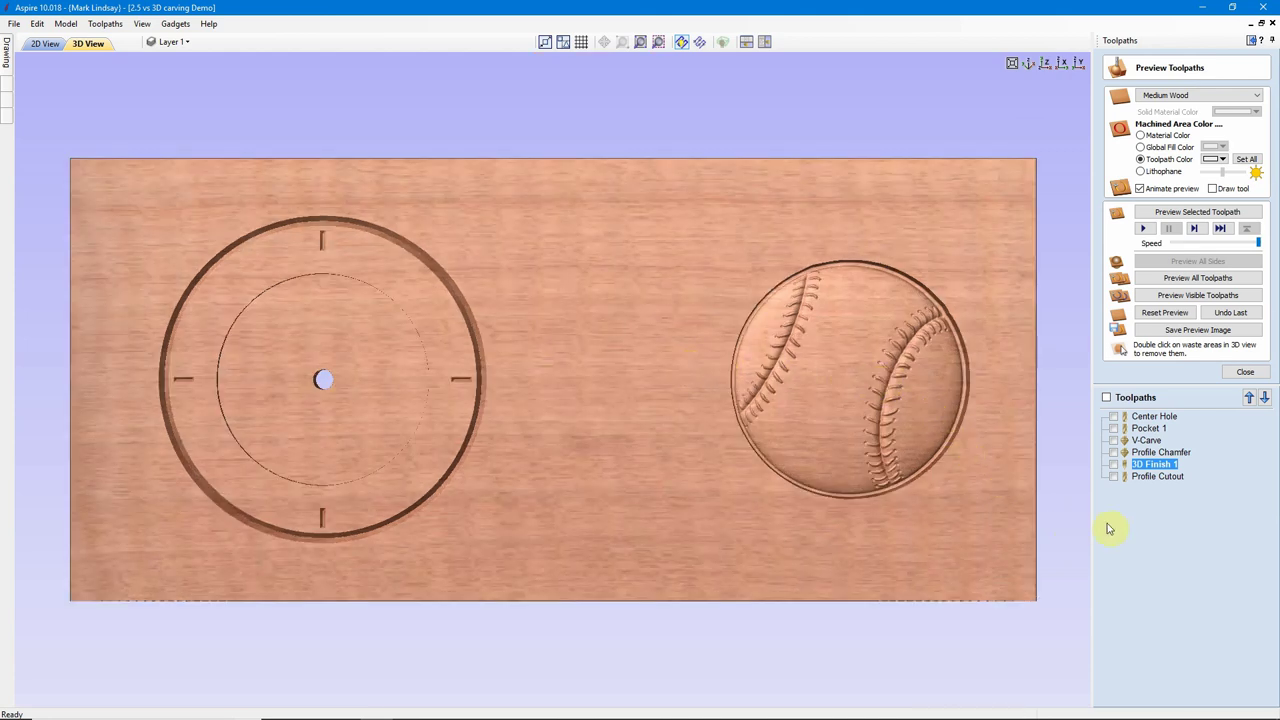
- Show the Profile Cutout toolpath, review its 0.755-inch-deep settings, and reopen the toolpath preview
{"action": "left_click", "coordinate": [1151, 478]}
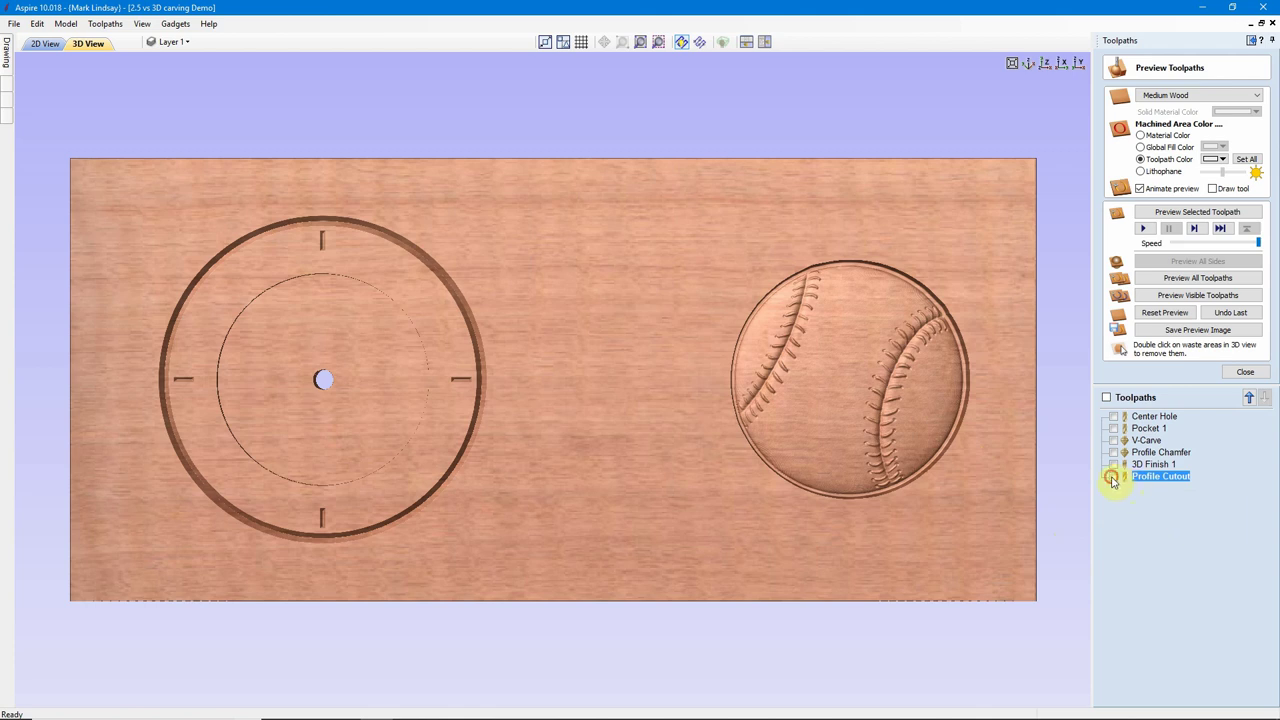
{"action": "left_click", "coordinate": [1113, 478]}
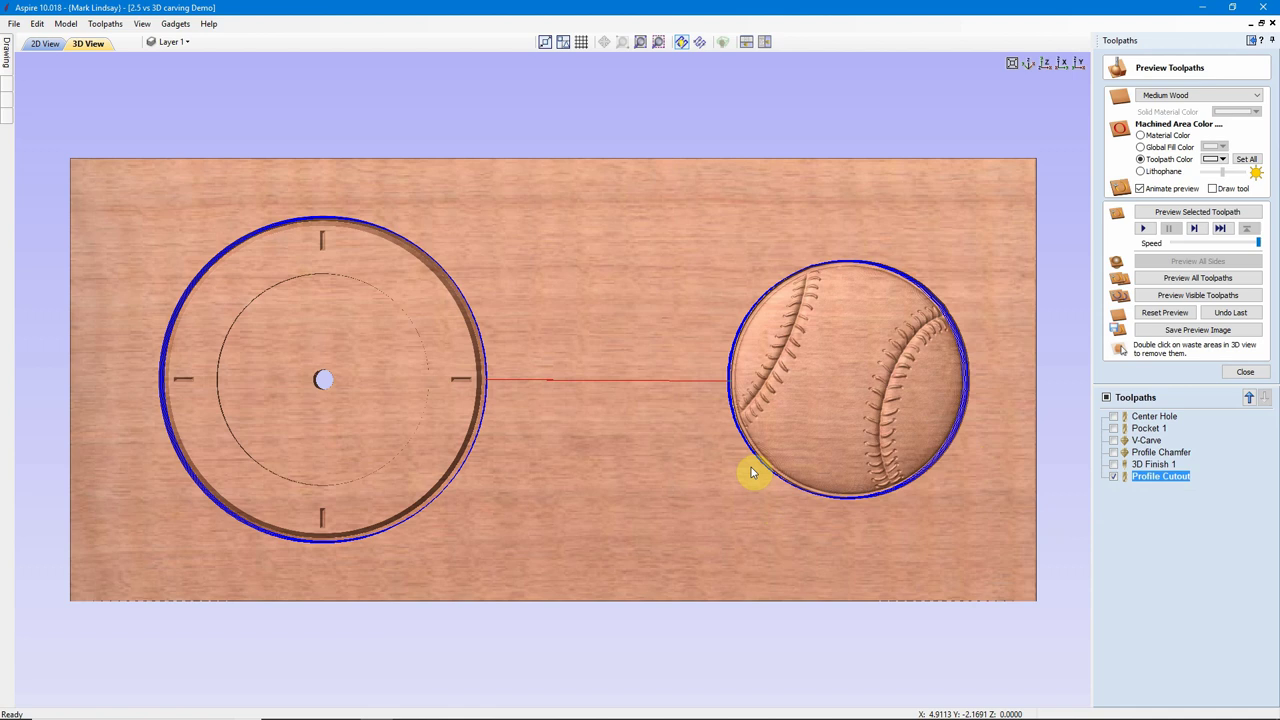
{"action": "double_click", "coordinate": [1166, 478]}
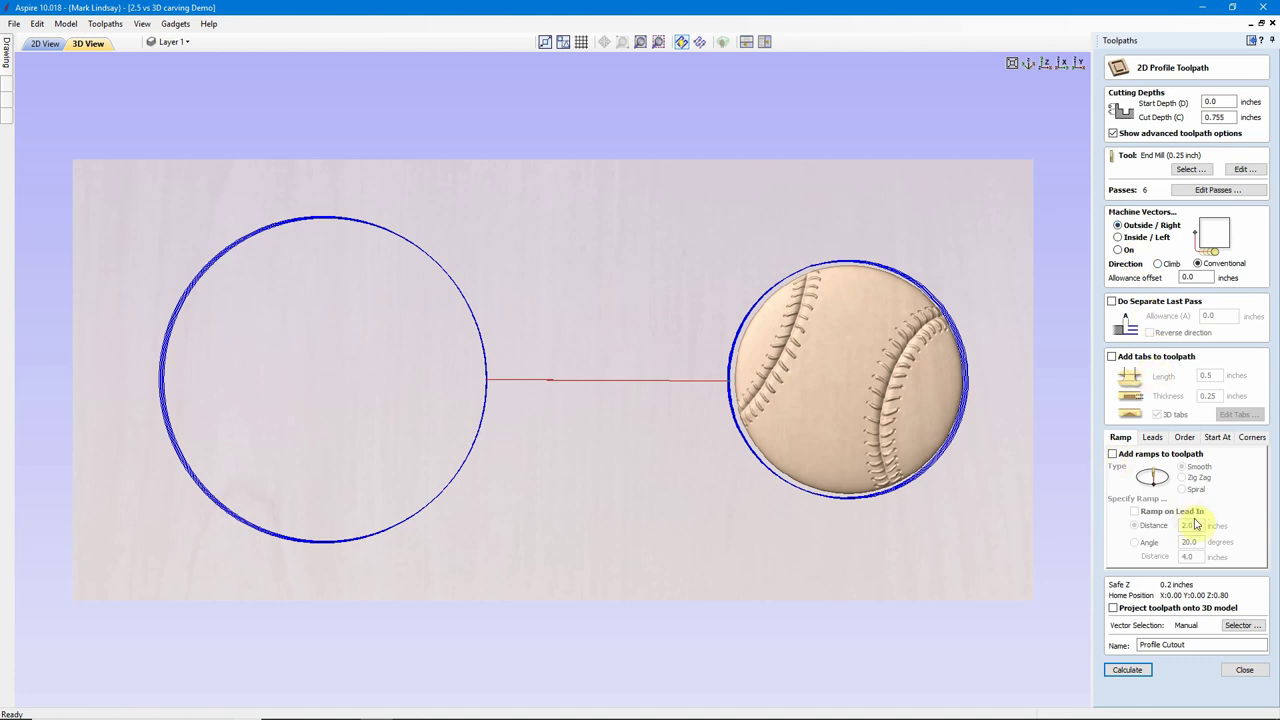
{"action": "left_click", "coordinate": [1244, 670]}
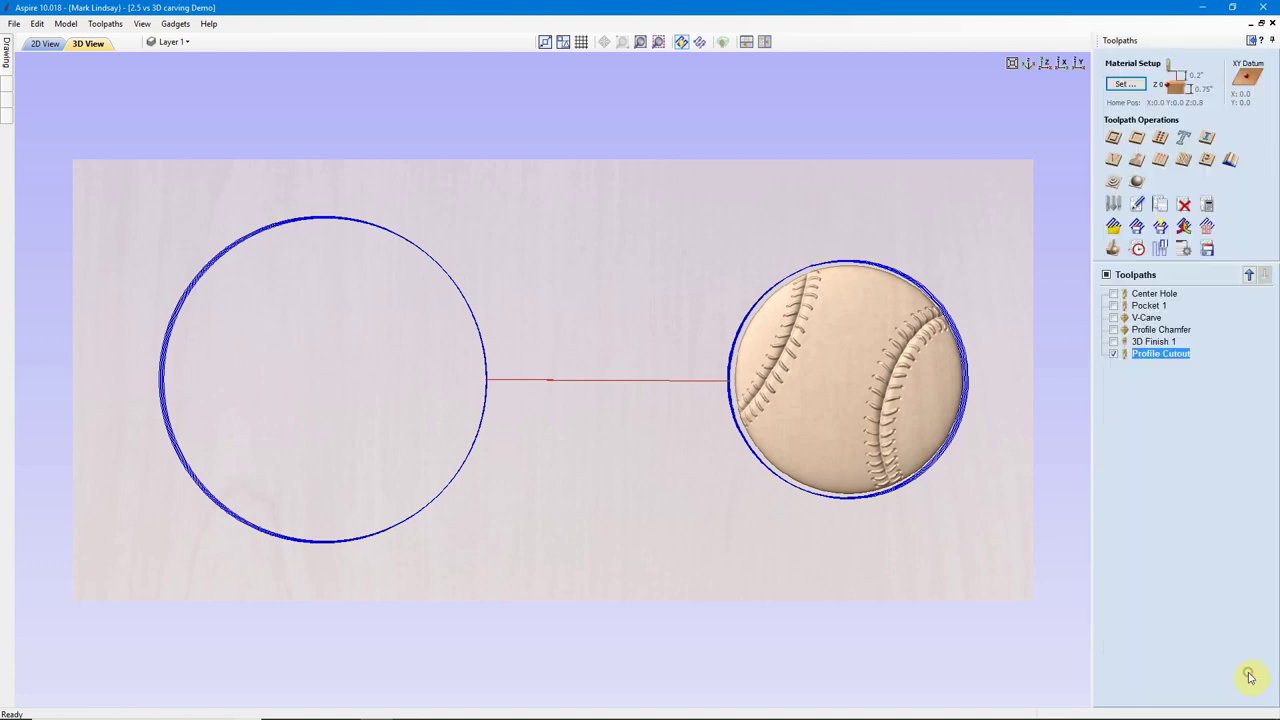
{"action": "left_click", "coordinate": [1113, 250]}
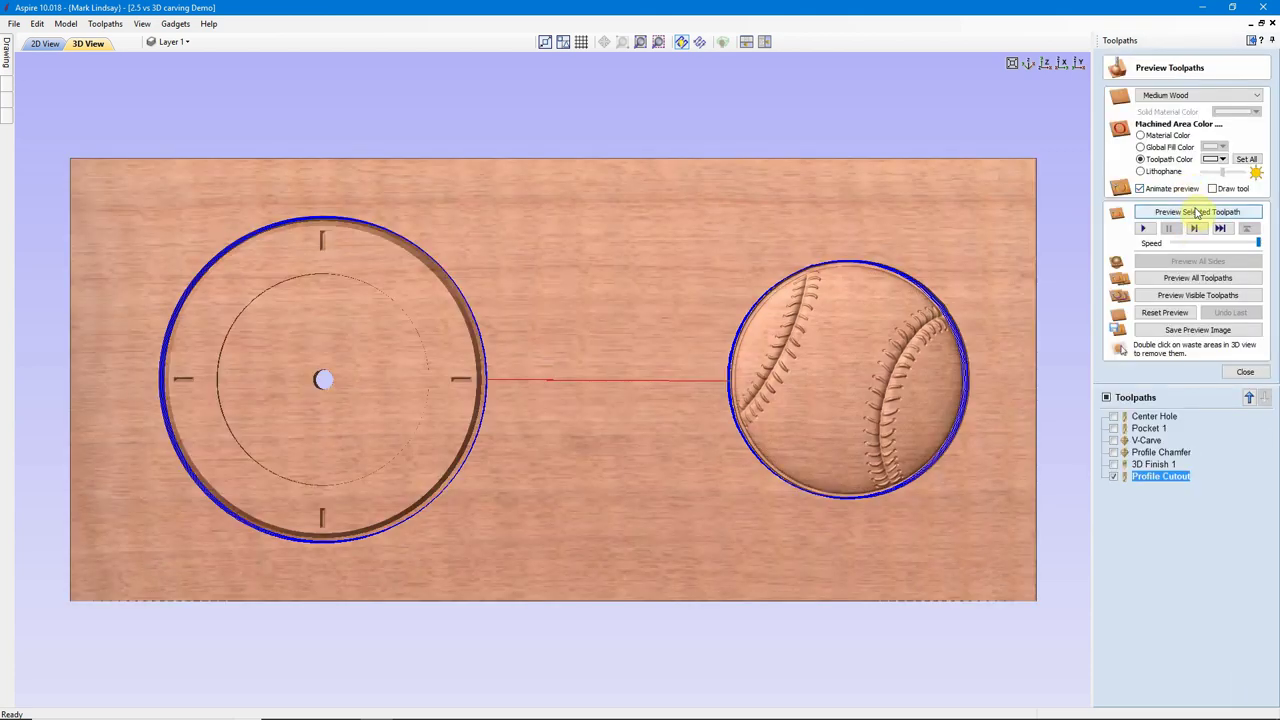
- Simulate the Profile Cutout, remove the waste around both discs, and orbit to inspect their cut edges
{"action": "left_click", "coordinate": [1196, 211]}
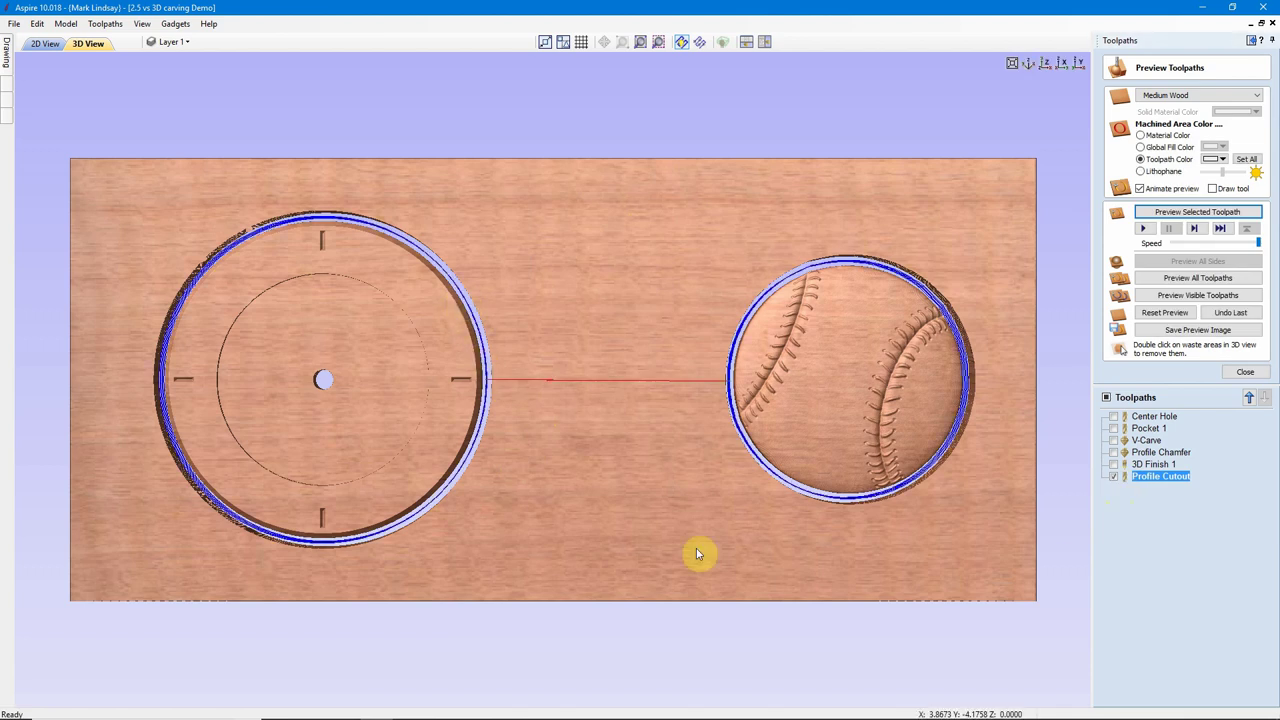
{"action": "double_click", "coordinate": [631, 554]}
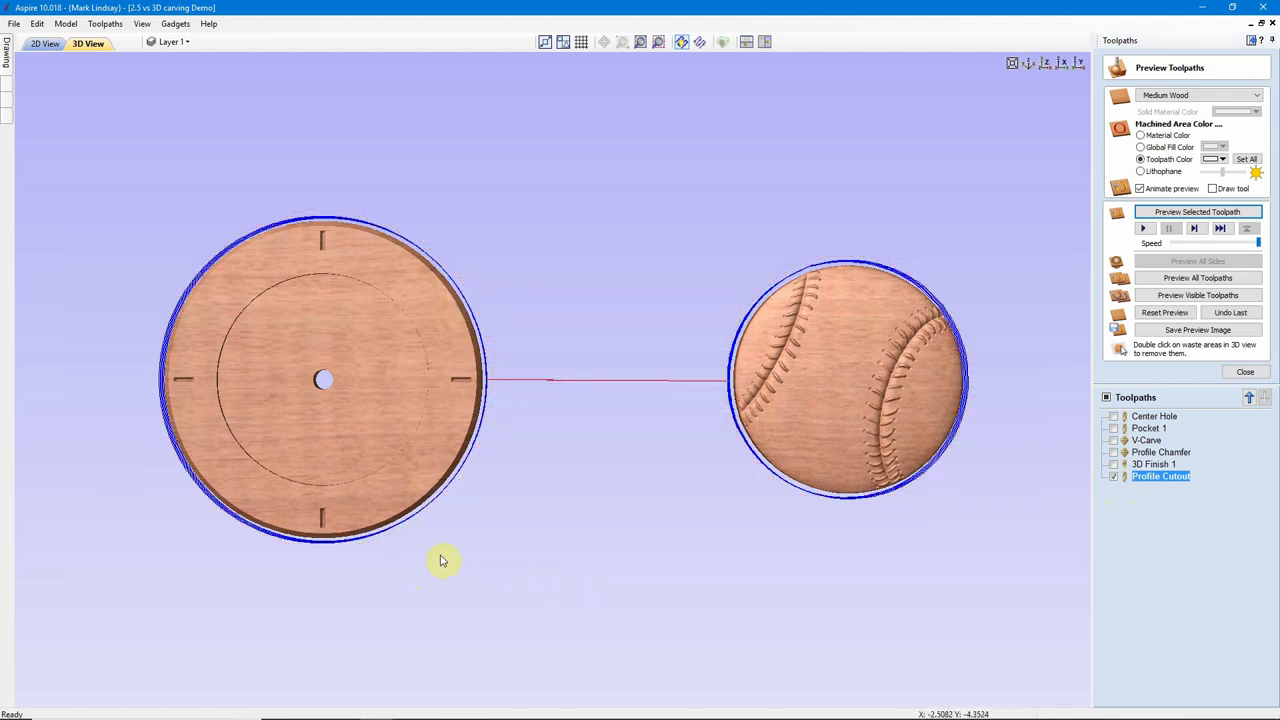
{"action": "left_click_drag", "start_coordinate": [368, 539], "coordinate": [380, 266]}
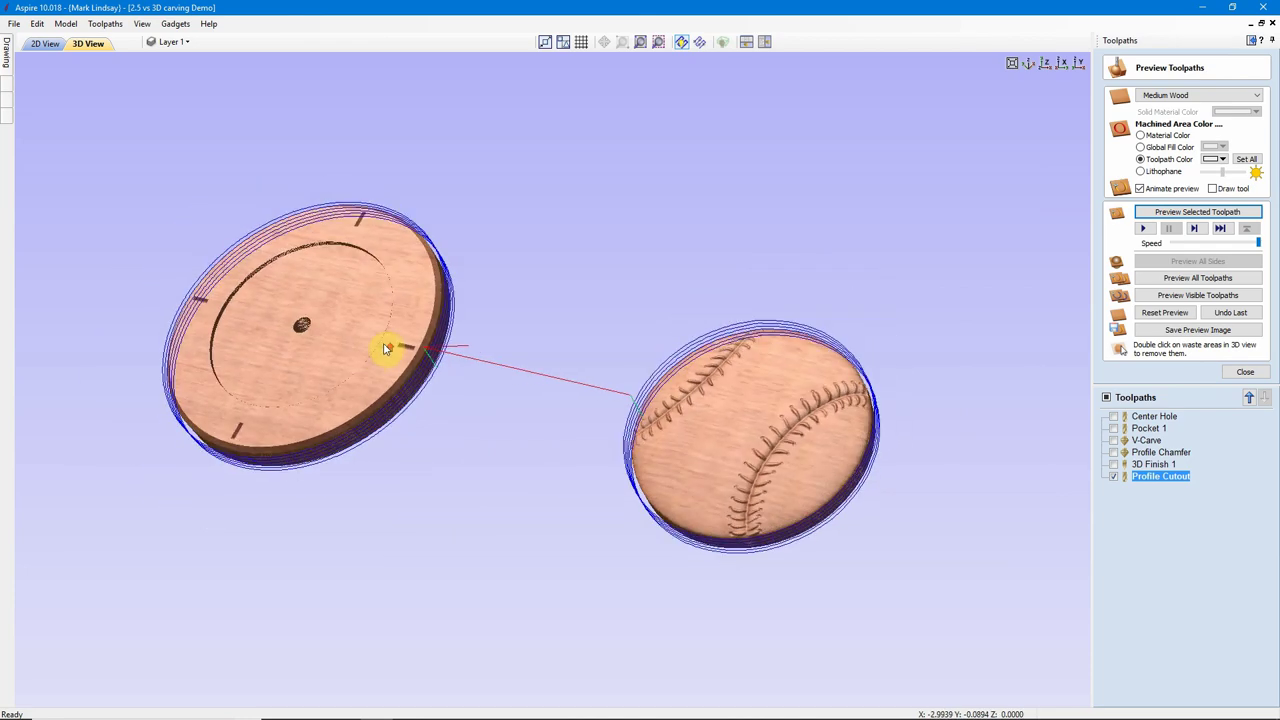
{"action": "scroll", "coordinate": [391, 349], "scroll_direction": "up", "scroll_amount": 3}
{"action": "left_click_drag", "start_coordinate": [343, 329], "coordinate": [540, 389]}
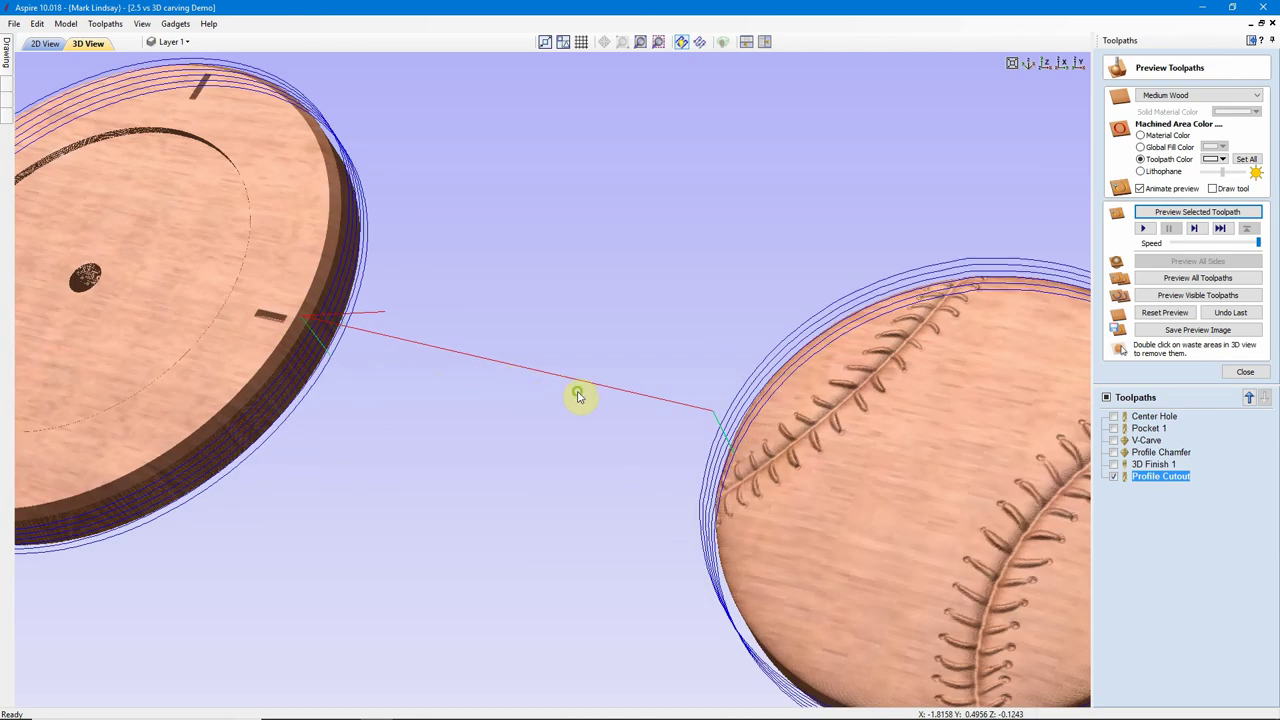
{"action": "scroll", "coordinate": [552, 396], "scroll_direction": "up", "scroll_amount": 3}
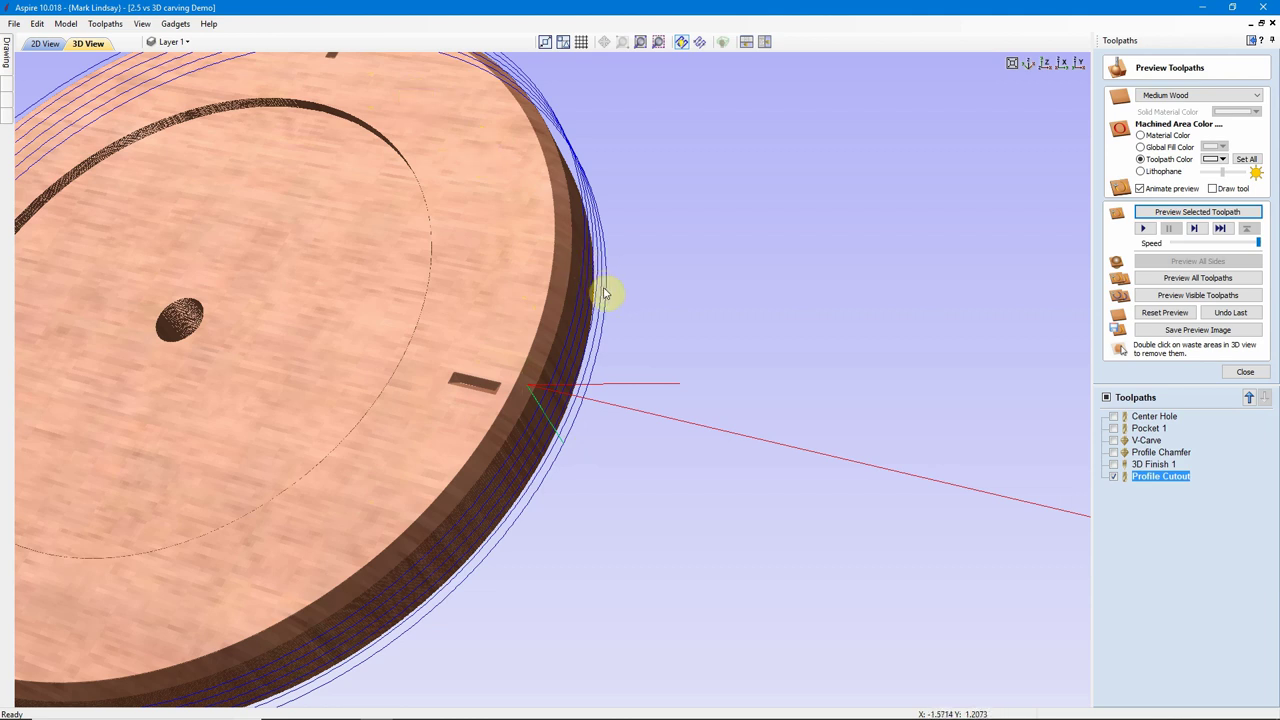
- Return to a top-down view of both discs and hide the Profile Cutout outlines
{"action": "key", "text": "1"}
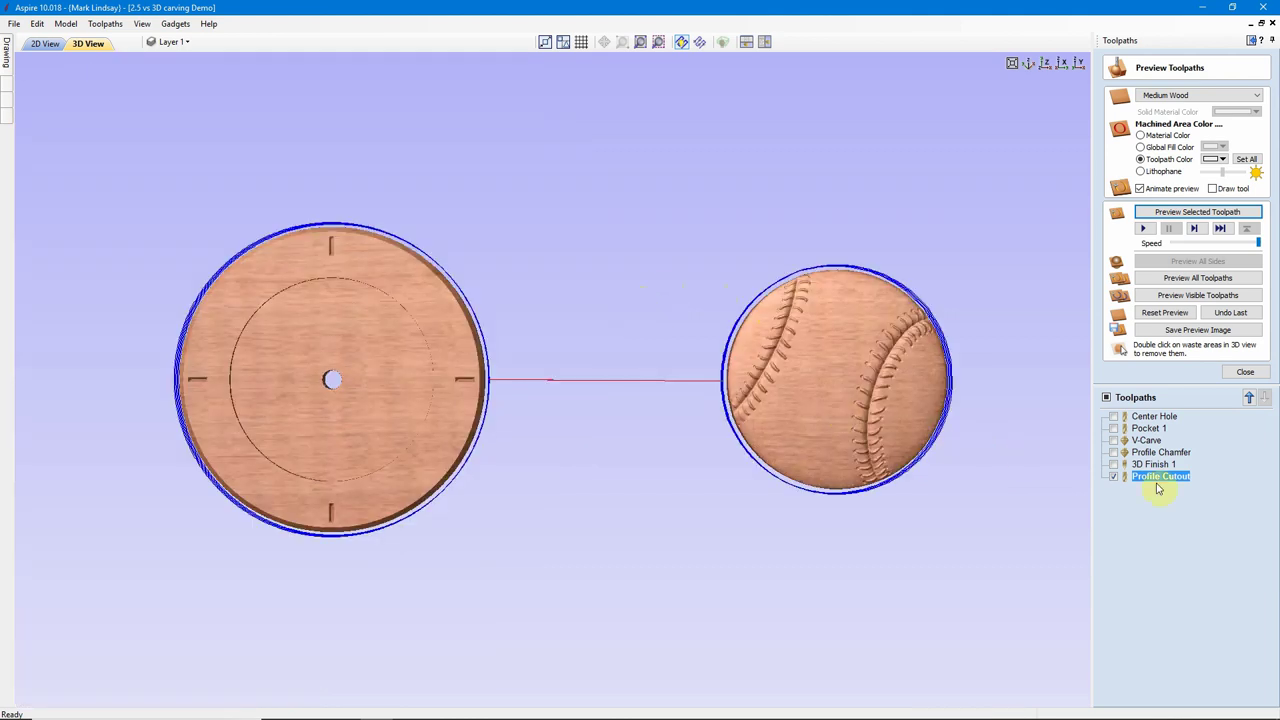
{"action": "left_click", "coordinate": [1115, 477]}
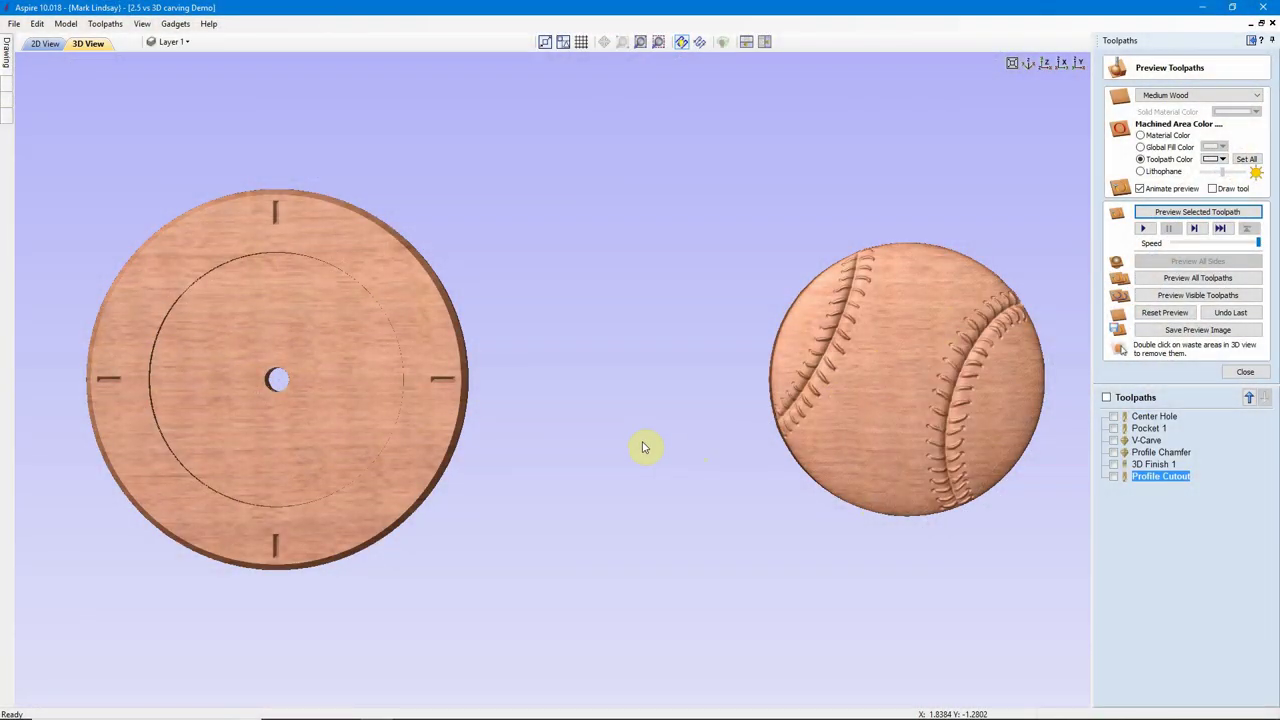
{"action": "scroll", "coordinate": [643, 447], "scroll_direction": "down", "scroll_amount": 2}
{"action": "scroll", "coordinate": [643, 447], "scroll_direction": "down", "scroll_amount": 2}
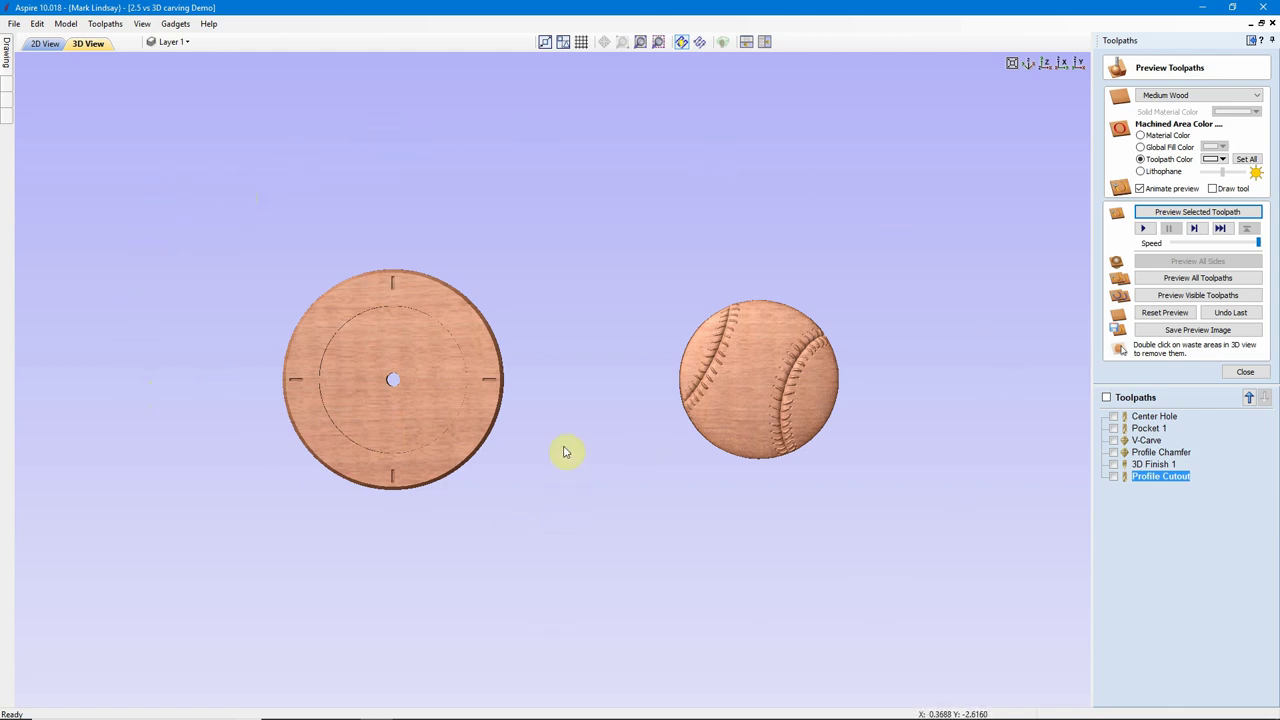
{"action": "scroll", "coordinate": [568, 442], "scroll_direction": "up", "scroll_amount": 2}
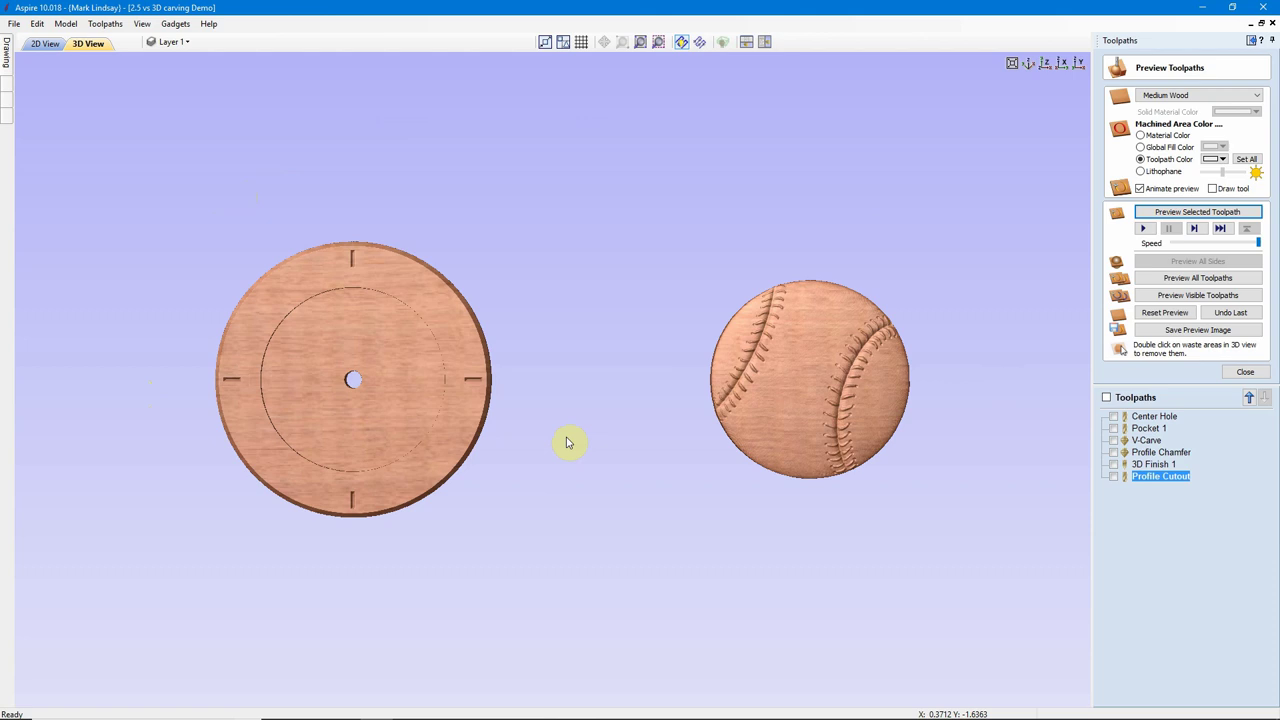